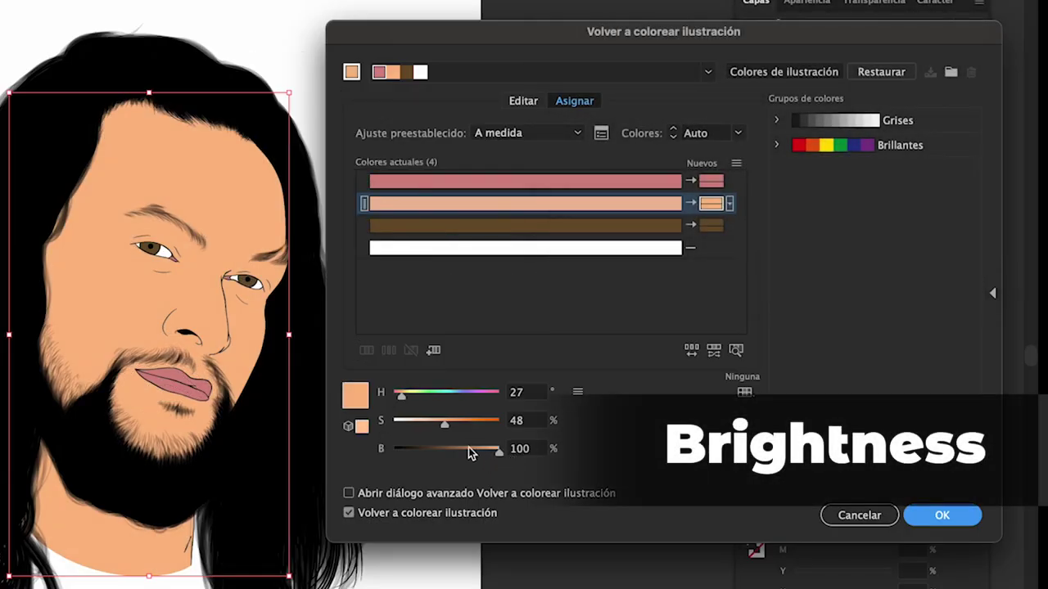
Lower the skin colour's Brightness to about 36% for a deeper flat brown.
{"action": "mouse_move", "coordinate": [499, 449]}
{"action": "left_mouse_down"}
{"action": "mouse_move", "coordinate": [393, 451]}
{"action": "mouse_move", "coordinate": [500, 451]}
{"action": "left_mouse_up"}
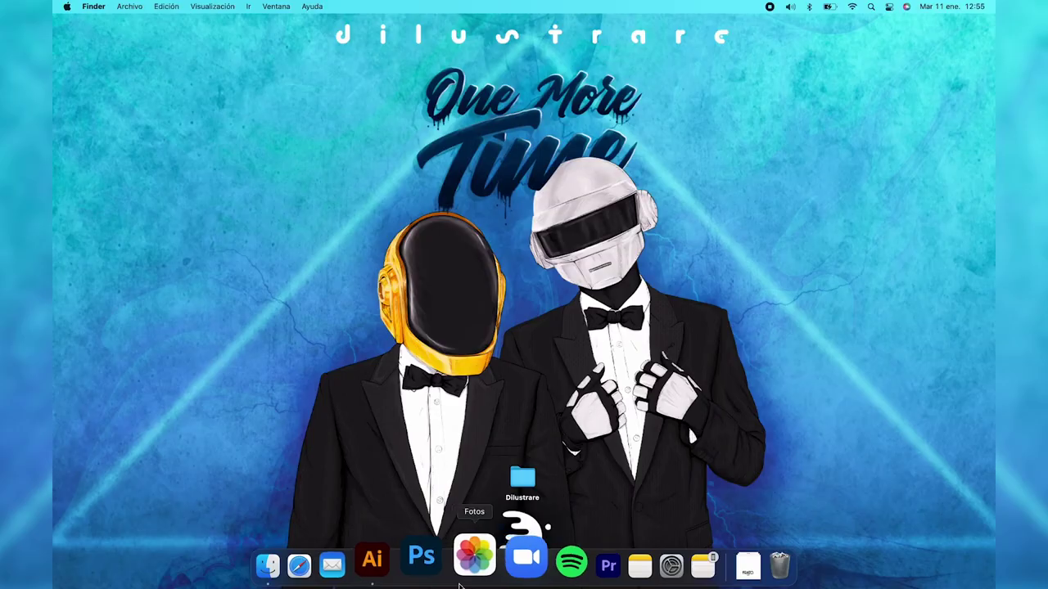
Open Momoa.ai from the Dilustrare folder.
{"action": "left_click", "coordinate": [305, 557]}
{"action": "left_click", "coordinate": [571, 279]}
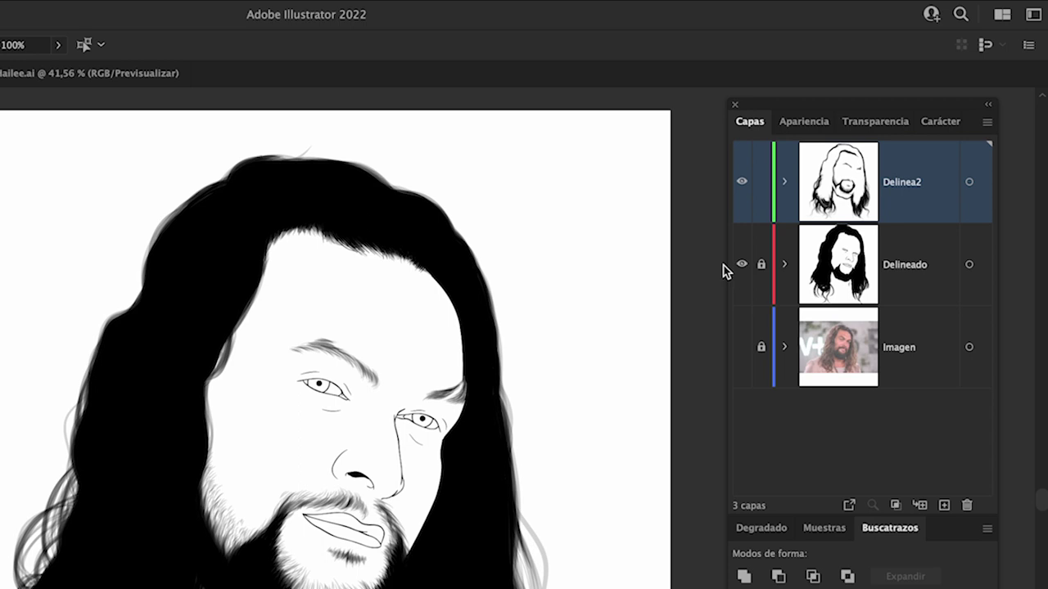
Lock the Delinea2 layer and unlock the Delineado layer.
{"action": "left_click", "coordinate": [761, 181]}
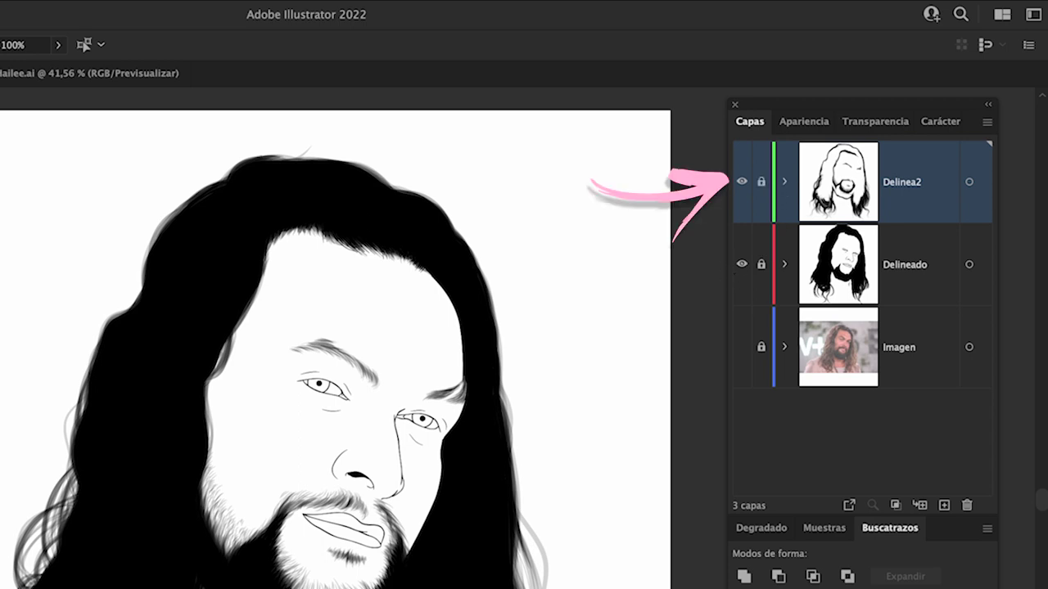
{"action": "left_click", "coordinate": [761, 264]}
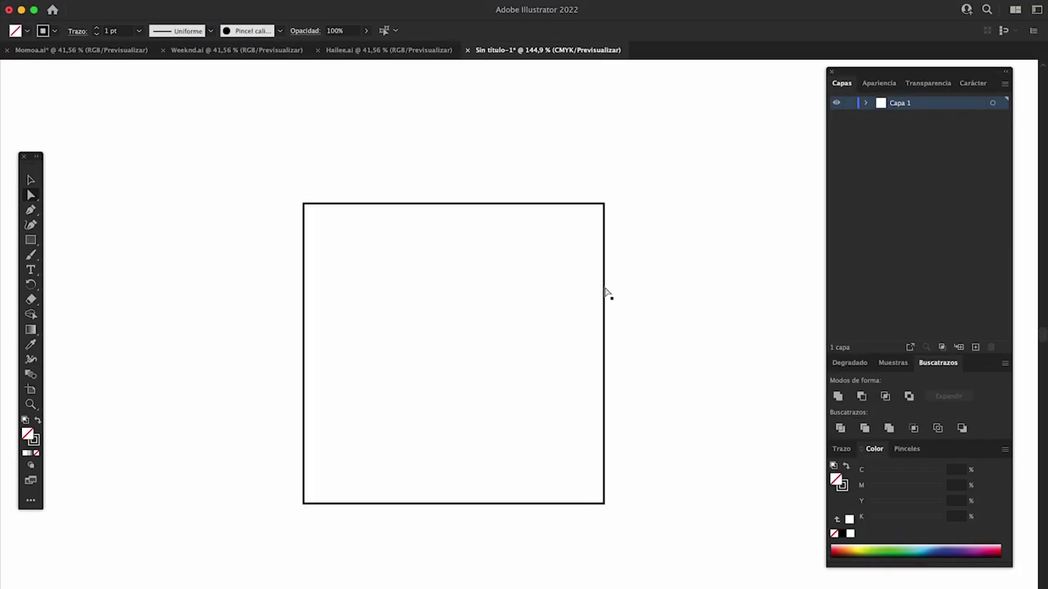
Drag the square's corner anchors around, then undo the last two moves.
{"action": "left_click", "coordinate": [605, 292]}
{"action": "left_click_drag", "start_coordinate": [603, 204], "coordinate": [648, 197]}
{"action": "left_click_drag", "start_coordinate": [604, 502], "coordinate": [558, 447]}
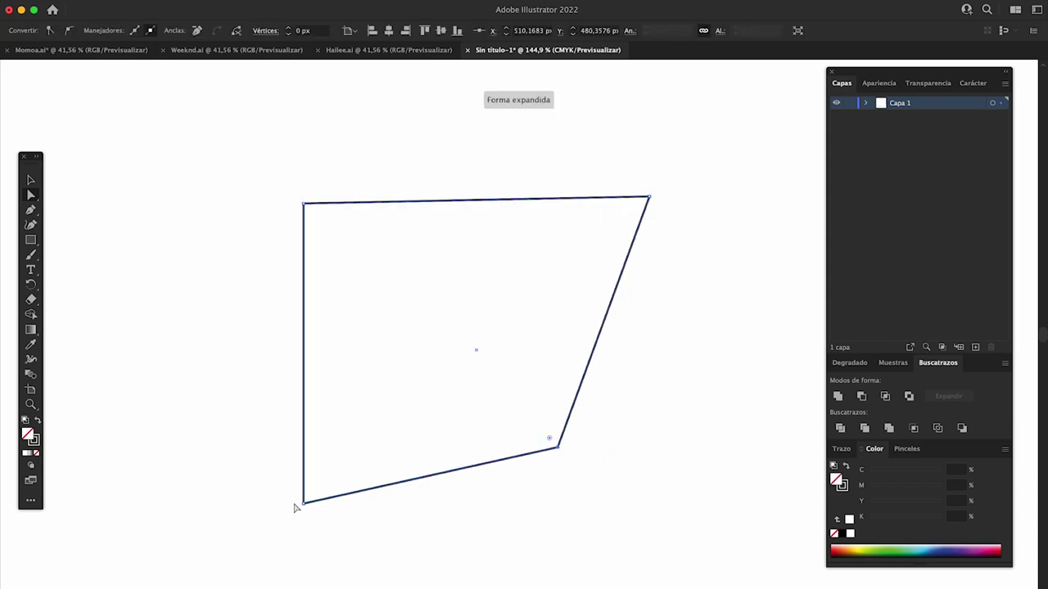
{"action": "left_click_drag", "start_coordinate": [303, 504], "coordinate": [354, 419]}
{"action": "left_click_drag", "start_coordinate": [303, 203], "coordinate": [419, 278]}
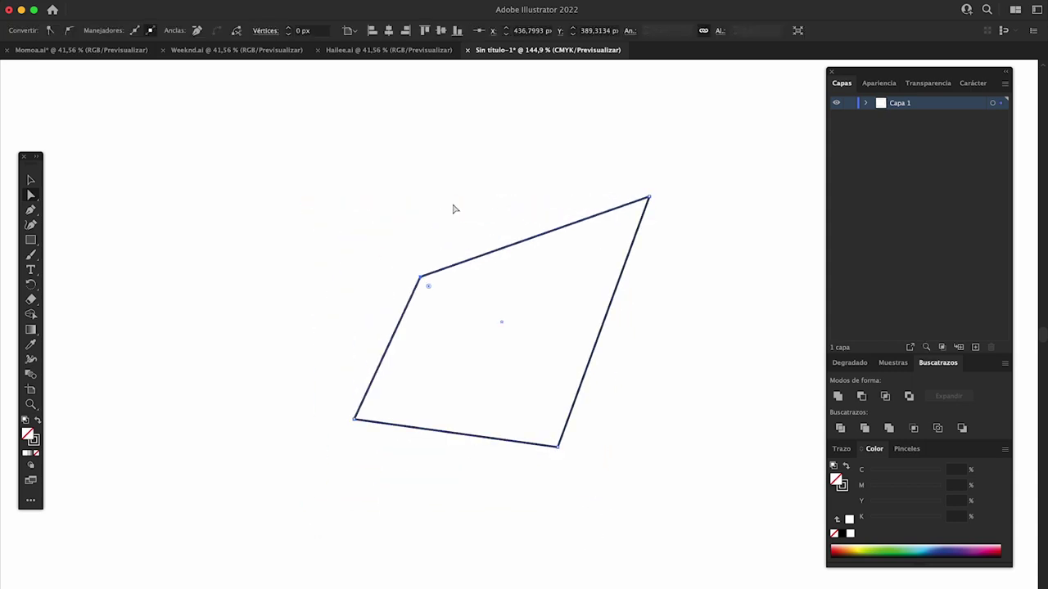
{"action": "key", "text": "ctrl+z"}
{"action": "key", "text": "ctrl+z"}
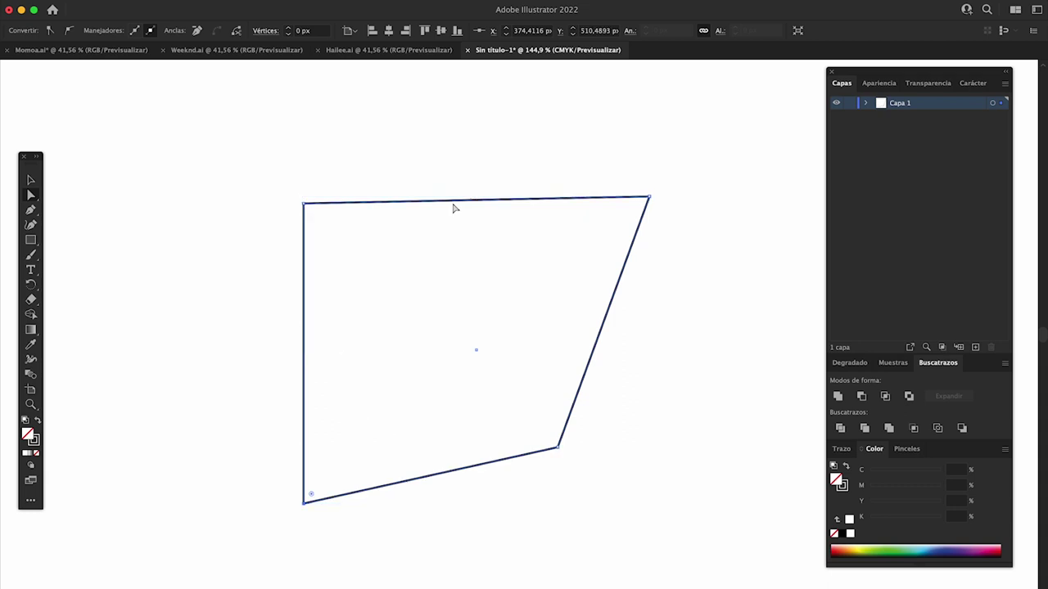
{"action": "key", "text": "ctrl+z"}
{"action": "key", "text": "ctrl+z"}
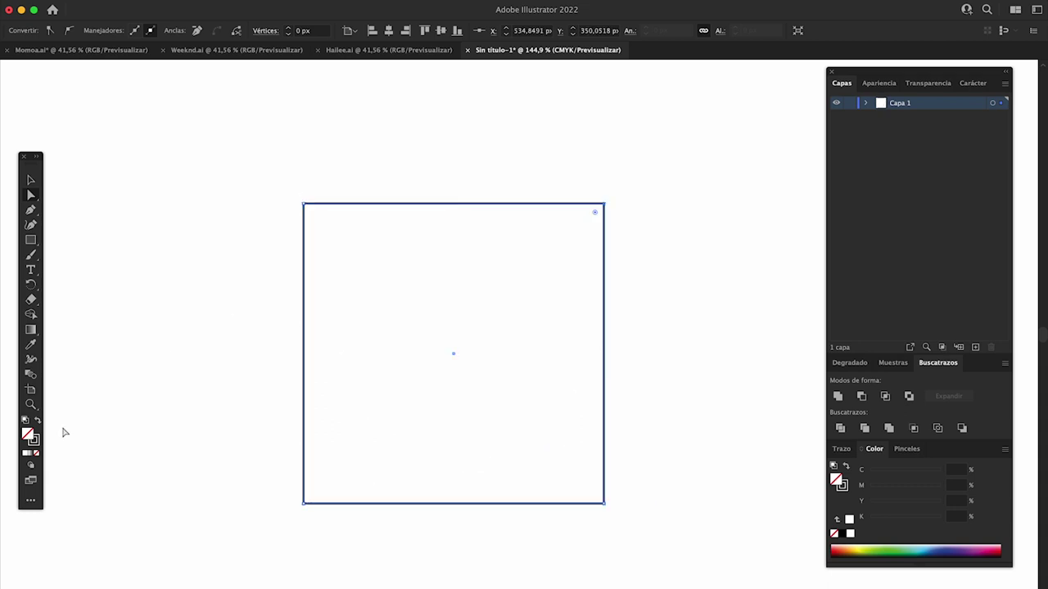
Try a pink-red fill on the square, then undo it.
{"action": "double_click", "coordinate": [27, 434]}
{"action": "left_click", "coordinate": [798, 295]}
{"action": "left_click", "coordinate": [700, 390]}
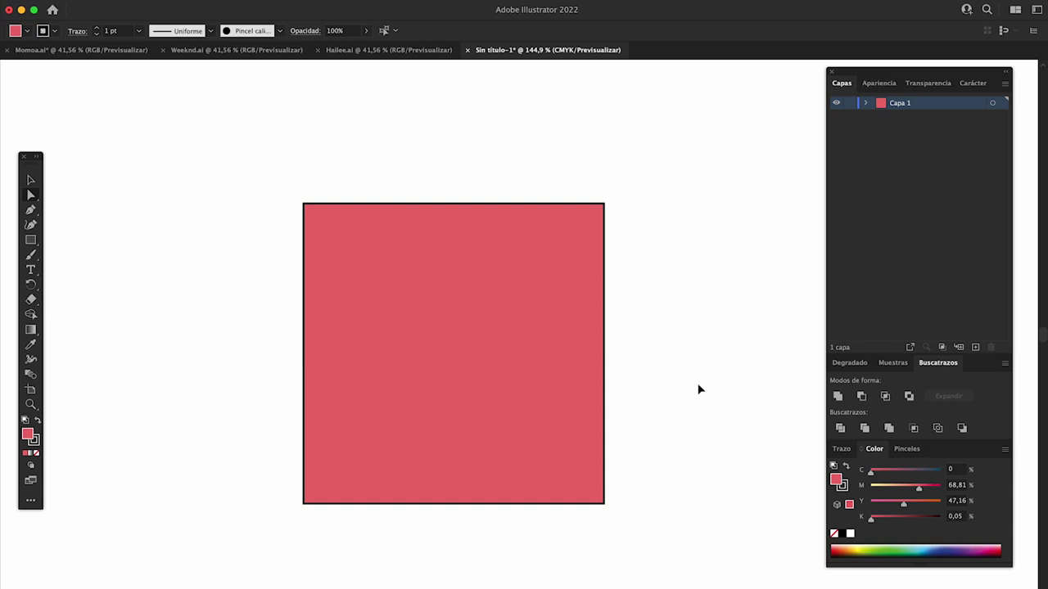
{"action": "key", "text": "ctrl+z"}
Cut the square at its bottom-right anchor with Scissors and overlap the two loose ends.
{"action": "left_click", "coordinate": [605, 501]}
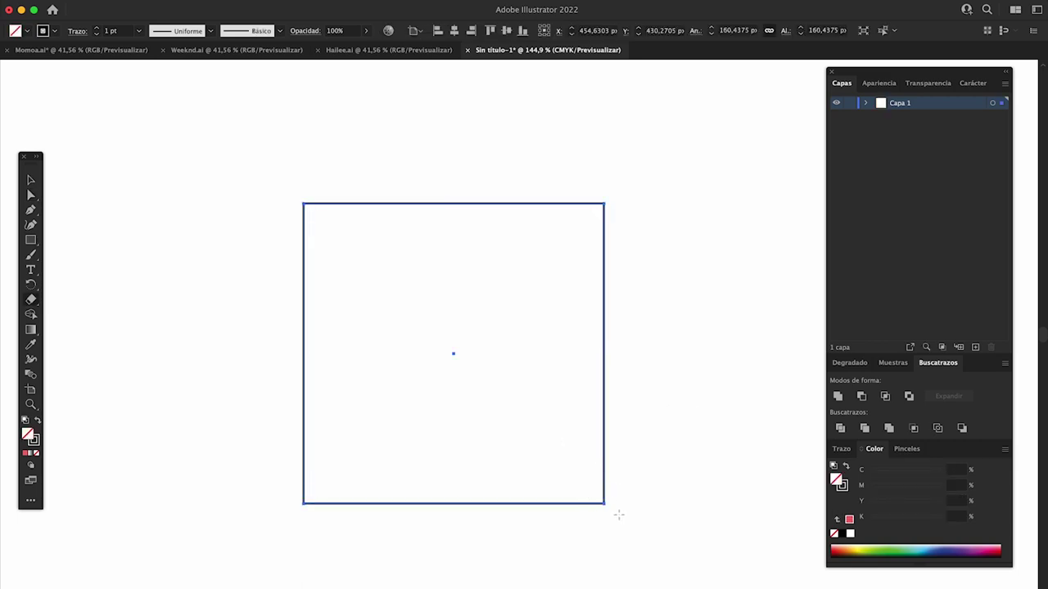
{"action": "key", "text": "c"}
{"action": "left_click", "coordinate": [604, 503]}
{"action": "mouse_move", "coordinate": [604, 503]}
{"action": "left_mouse_down"}
{"action": "mouse_move", "coordinate": [619, 508]}
{"action": "mouse_move", "coordinate": [627, 530]}
{"action": "mouse_move", "coordinate": [633, 474]}
{"action": "left_mouse_up"}
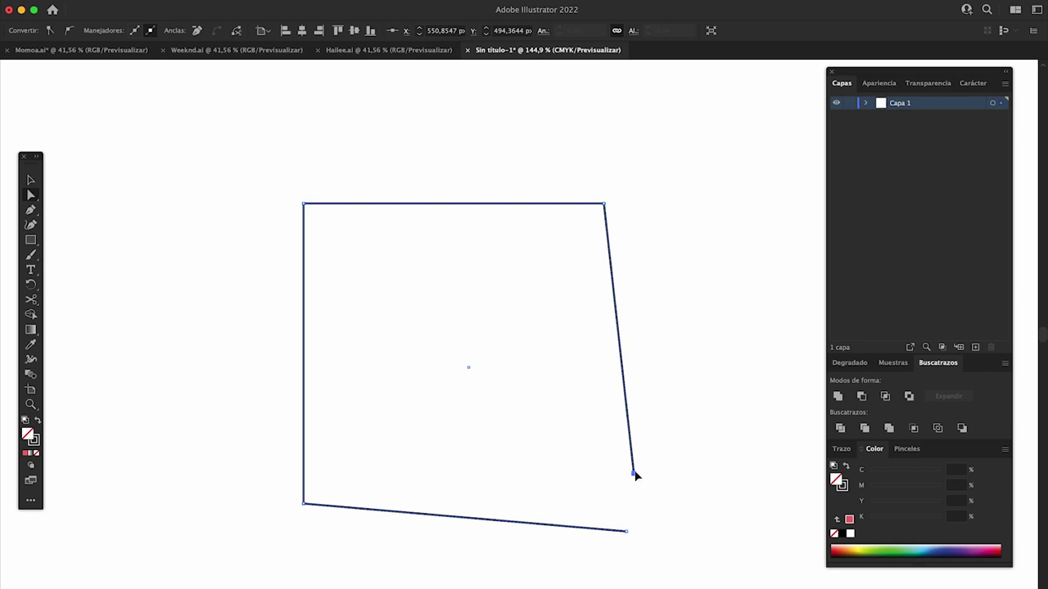
{"action": "left_click_drag", "start_coordinate": [635, 475], "coordinate": [662, 449]}
{"action": "left_click_drag", "start_coordinate": [627, 531], "coordinate": [506, 545]}
{"action": "mouse_move", "coordinate": [662, 450]}
{"action": "left_mouse_down"}
{"action": "mouse_move", "coordinate": [678, 329]}
{"action": "mouse_move", "coordinate": [641, 481]}
{"action": "left_mouse_up"}
{"action": "left_click_drag", "start_coordinate": [506, 544], "coordinate": [515, 521]}
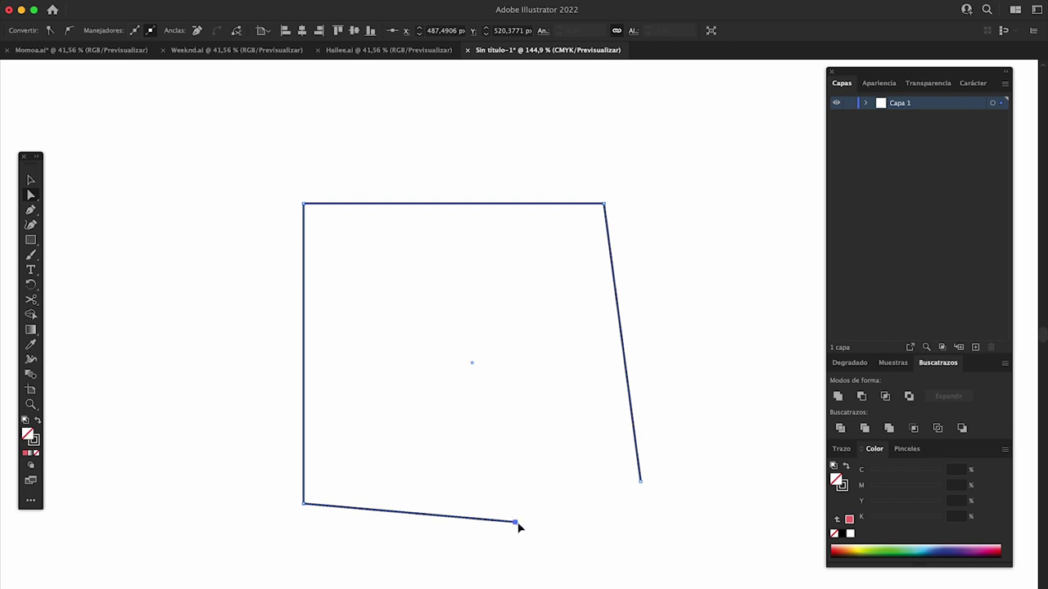
{"action": "left_click_drag", "start_coordinate": [514, 522], "coordinate": [571, 500]}
{"action": "left_click_drag", "start_coordinate": [641, 481], "coordinate": [576, 540]}
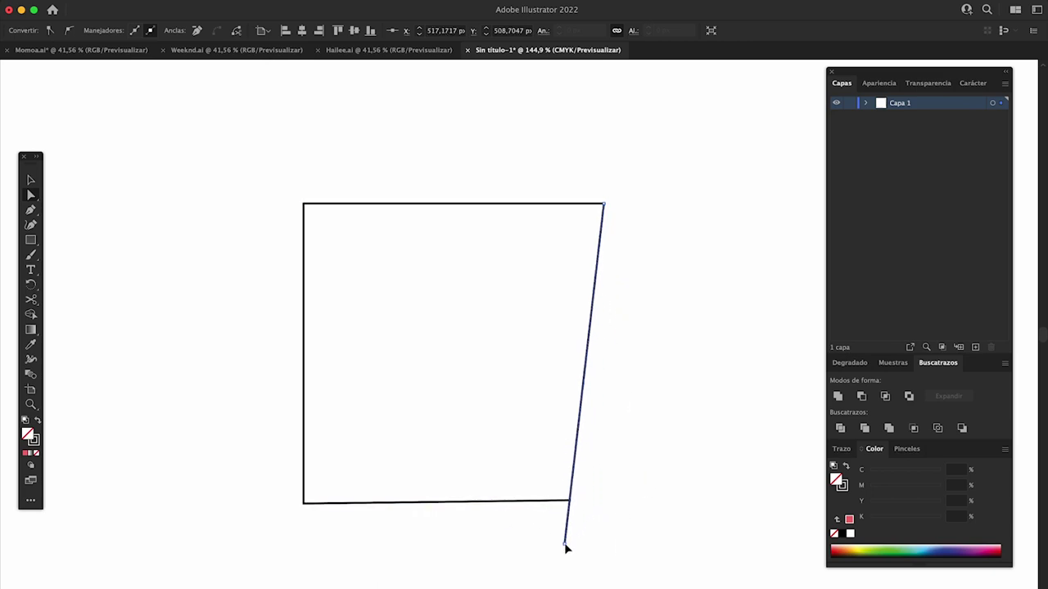
Deselect, zoom in, and select the path where the two ends meet.
{"action": "left_click", "coordinate": [573, 519]}
{"action": "scroll", "coordinate": [575, 500], "scroll_direction": "up", "scroll_amount": 5}
{"action": "scroll", "coordinate": [576, 459], "scroll_direction": "up", "scroll_amount": 3}
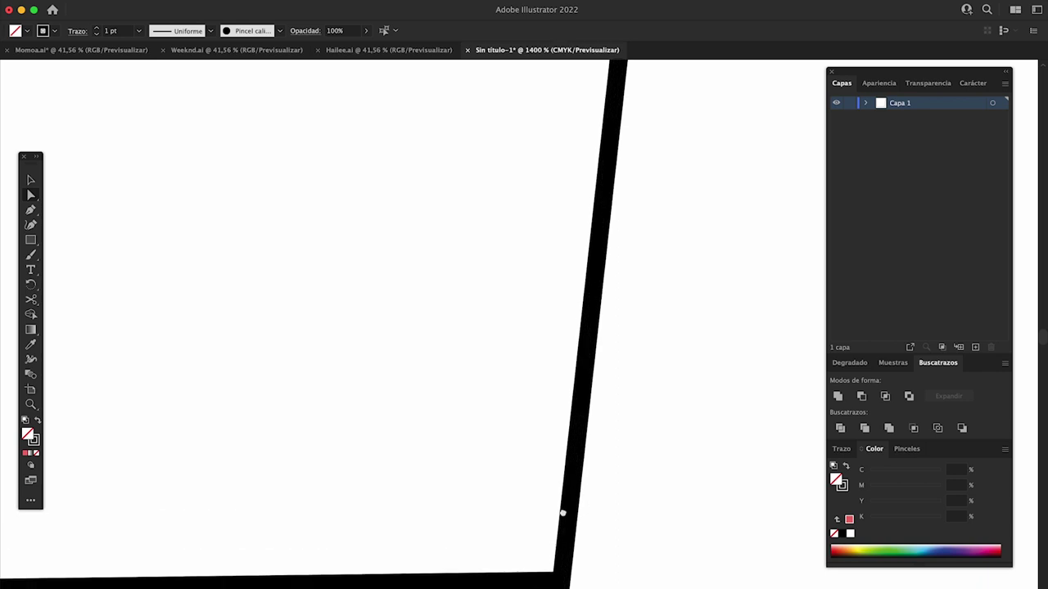
{"action": "scroll", "coordinate": [561, 510], "scroll_direction": "up", "scroll_amount": 4}
{"action": "scroll", "coordinate": [501, 156], "scroll_direction": "up", "scroll_amount": 3}
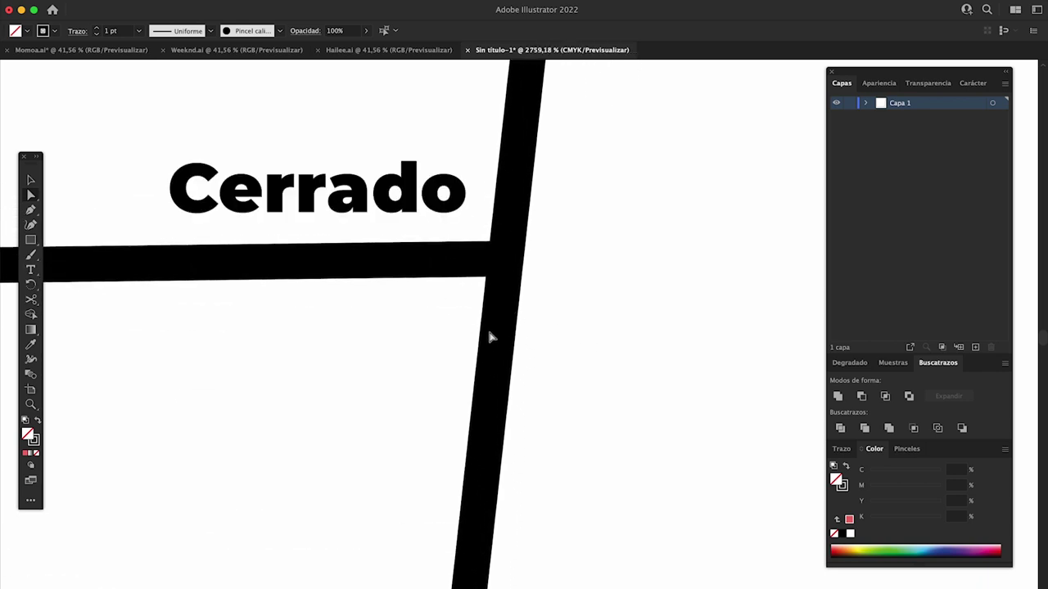
{"action": "left_click", "coordinate": [502, 387]}
Nudge the vertical stroke left, then paint a test X below the eye.
{"action": "left_click", "coordinate": [487, 368]}
{"action": "left_click_drag", "start_coordinate": [488, 373], "coordinate": [472, 367]}
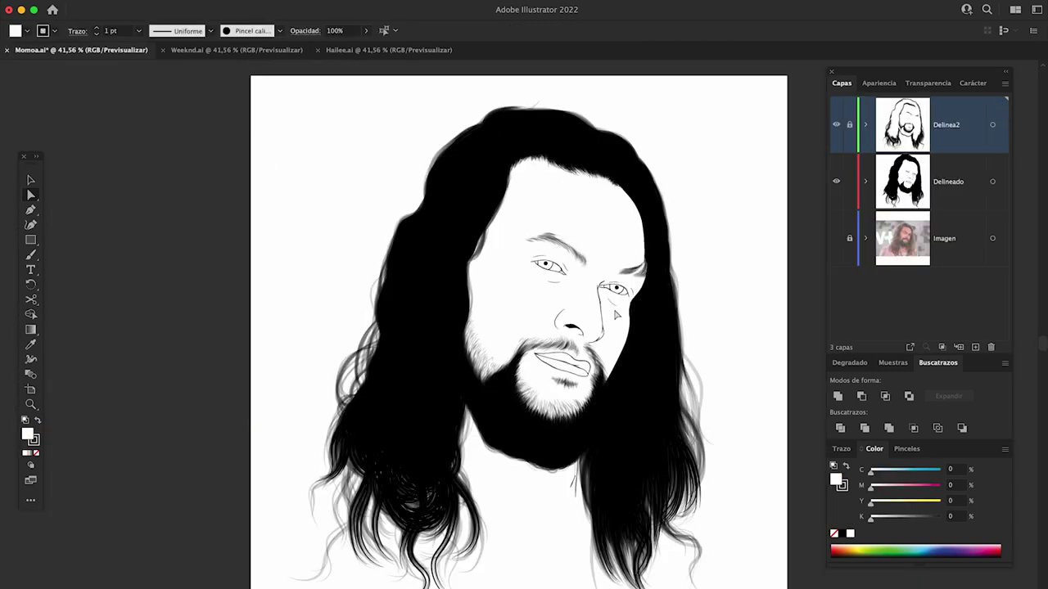
{"action": "scroll", "coordinate": [547, 354], "scroll_direction": "up", "scroll_amount": 5}
{"action": "scroll", "coordinate": [547, 355], "scroll_direction": "up", "scroll_amount": 5}
{"action": "scroll", "coordinate": [548, 354], "scroll_direction": "up", "scroll_amount": 5}
{"action": "left_click", "coordinate": [301, 370]}
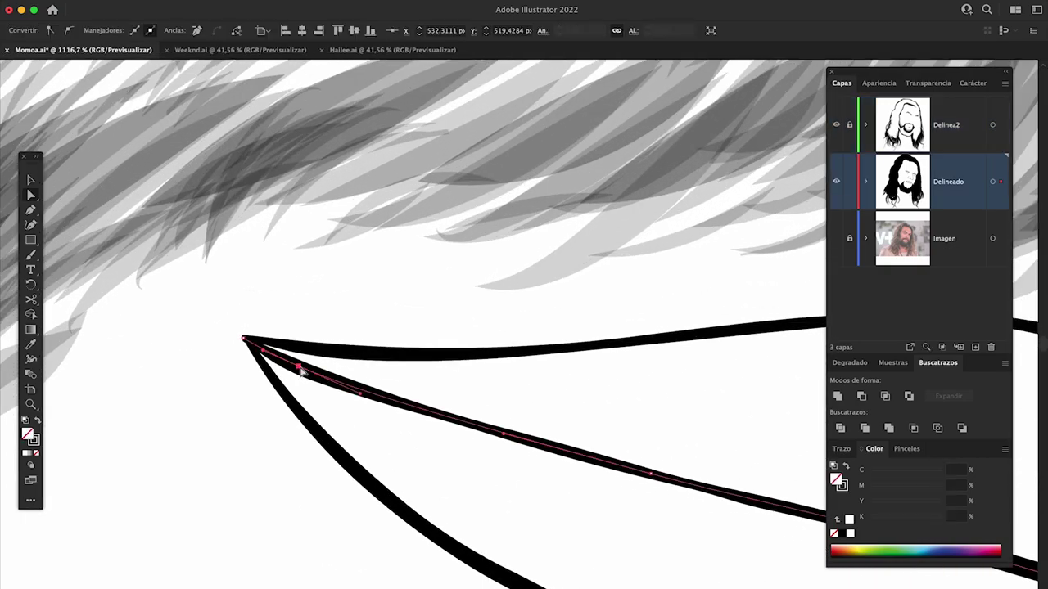
{"action": "scroll", "coordinate": [248, 353], "scroll_direction": "up", "scroll_amount": 3}
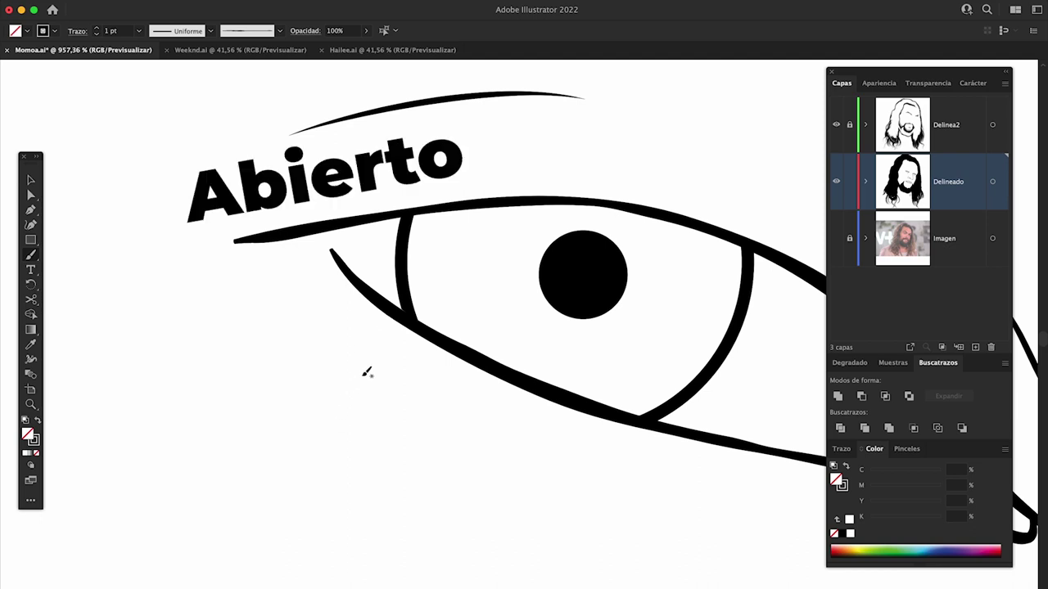
{"action": "left_click_drag", "start_coordinate": [363, 378], "coordinate": [294, 483]}
{"action": "left_click_drag", "start_coordinate": [296, 415], "coordinate": [384, 483]}
Move the lower eyelid's tip onto the upper lid with Direct Selection.
{"action": "key", "text": "v"}
{"action": "key", "text": "a"}
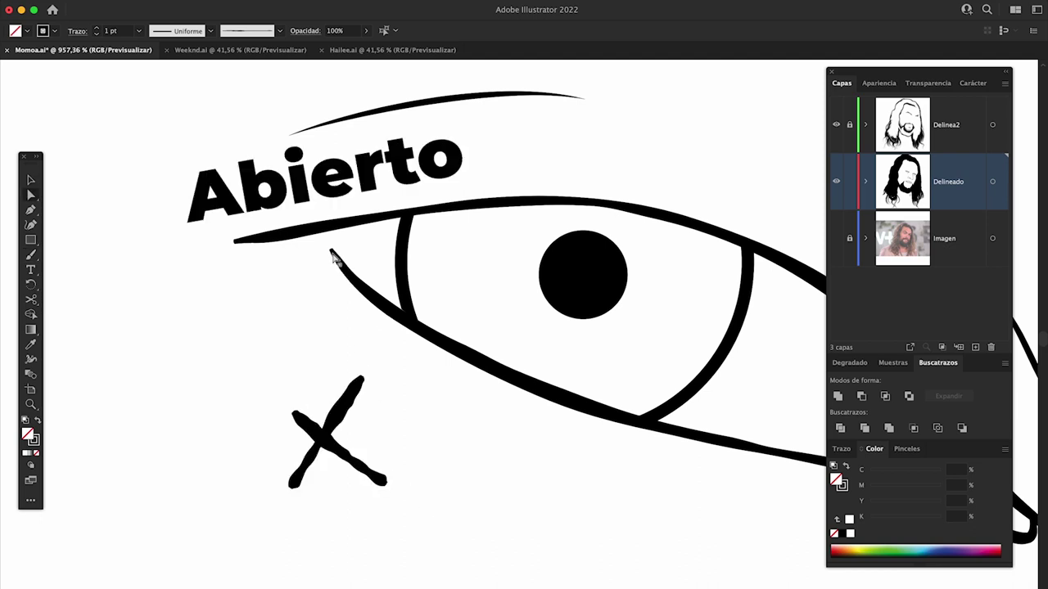
{"action": "left_click_drag", "start_coordinate": [331, 251], "coordinate": [322, 231]}
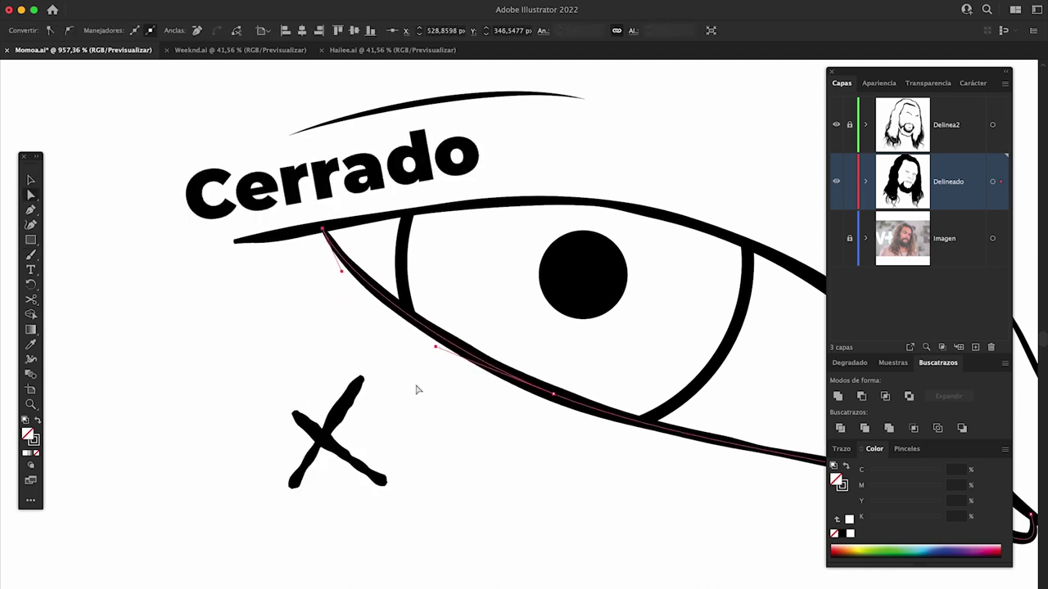
{"action": "left_click", "coordinate": [528, 469]}
Delete the test X and paint a short curved Paintbrush stroke below the eye.
{"action": "key", "text": "v"}
{"action": "left_click", "coordinate": [361, 409]}
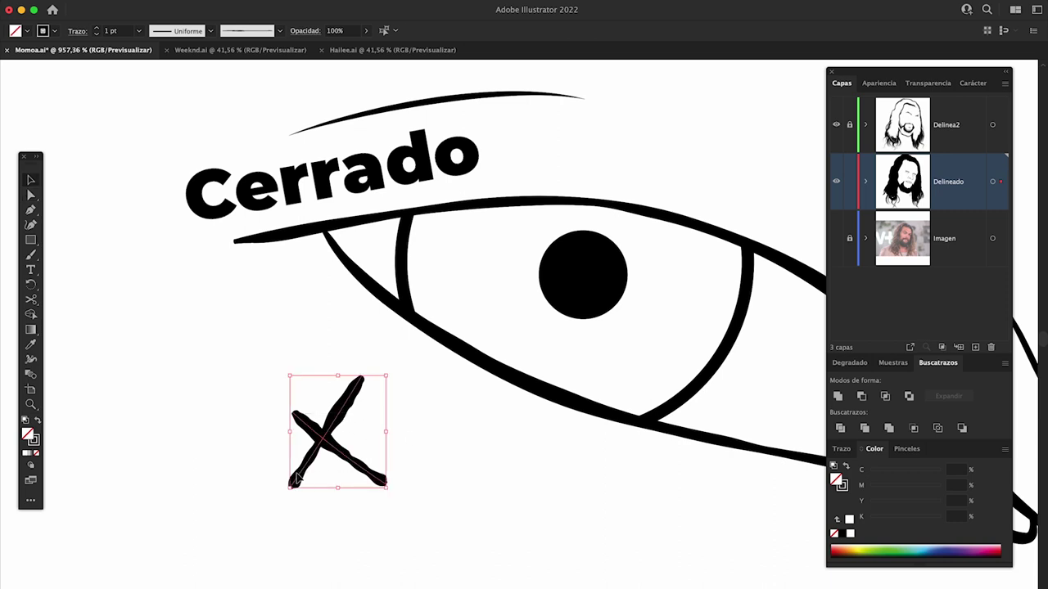
{"action": "key", "text": "Delete"}
{"action": "key", "text": "b"}
{"action": "left_click_drag", "start_coordinate": [402, 389], "coordinate": [397, 395]}
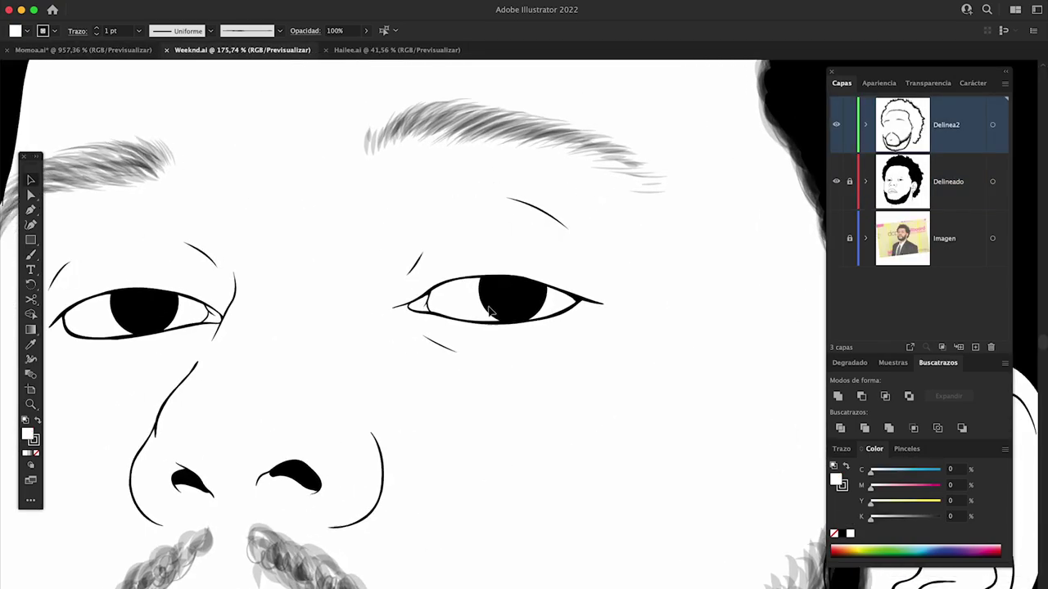
Pan across the portrait, unlock Delineado and delete the thick eye outline.
{"action": "key", "text": "a"}
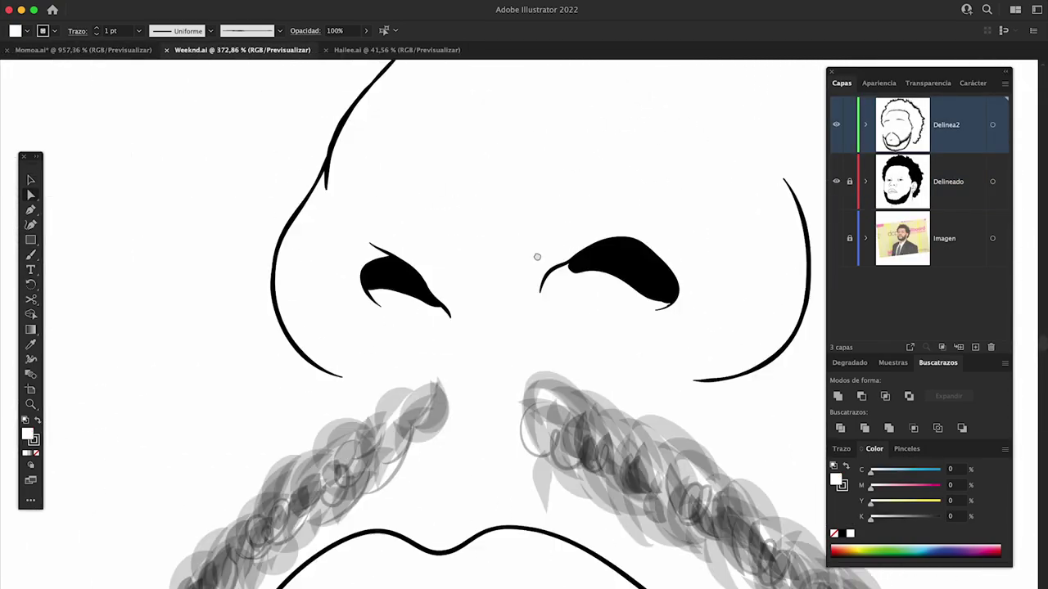
{"action": "left_click_drag", "start_coordinate": [621, 354], "coordinate": [366, 325]}
{"action": "scroll", "coordinate": [367, 325], "scroll_direction": "down", "scroll_amount": 3}
{"action": "left_click_drag", "start_coordinate": [533, 339], "coordinate": [479, 314]}
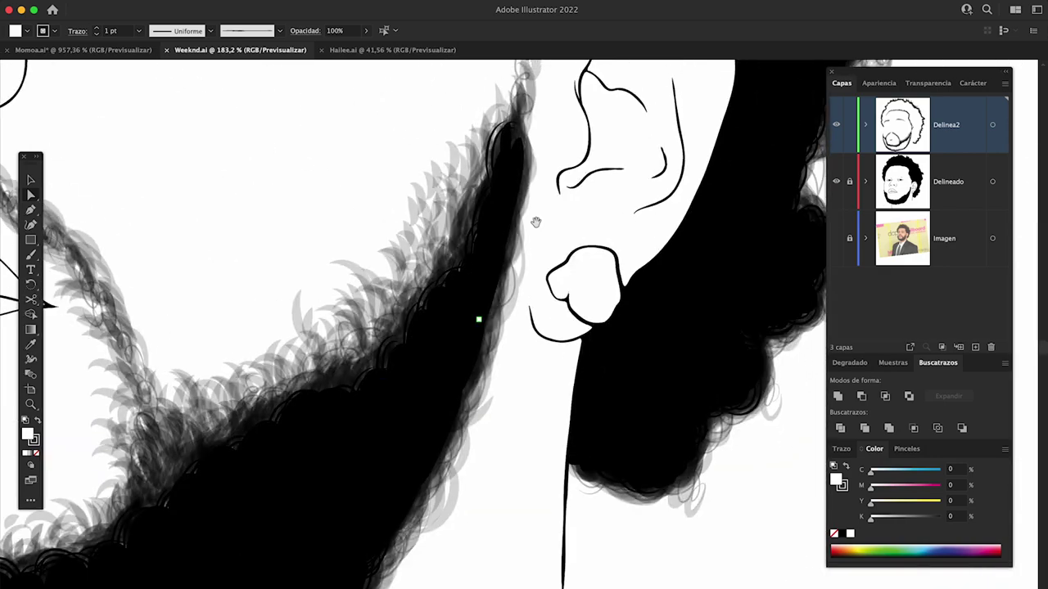
{"action": "scroll", "coordinate": [447, 293], "scroll_direction": "up", "scroll_amount": 5}
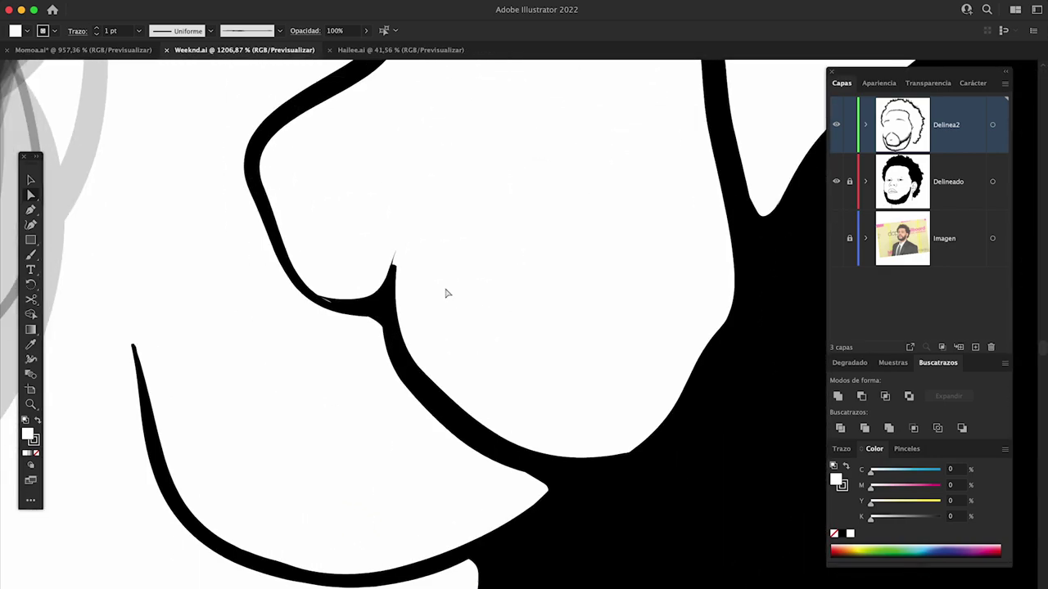
{"action": "scroll", "coordinate": [447, 293], "scroll_direction": "down", "scroll_amount": 3}
{"action": "left_click_drag", "start_coordinate": [503, 477], "coordinate": [702, 552]}
{"action": "scroll", "coordinate": [468, 241], "scroll_direction": "up", "scroll_amount": 2}
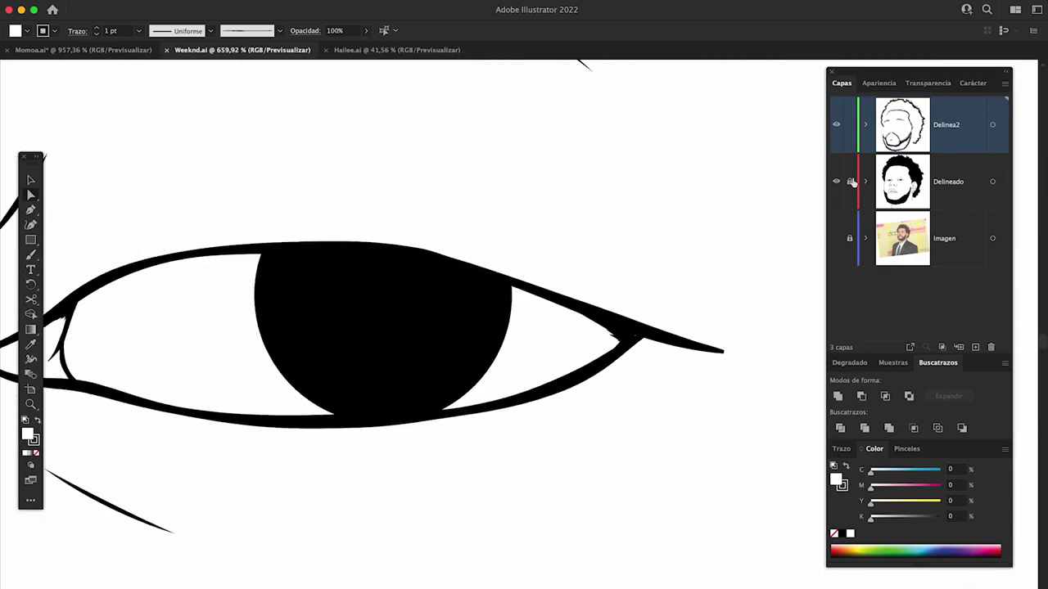
{"action": "left_click", "coordinate": [852, 182]}
{"action": "left_click", "coordinate": [620, 327]}
{"action": "key", "text": "Delete"}
Select and inspect the lower eyelid path at the eye corner.
{"action": "scroll", "coordinate": [648, 365], "scroll_direction": "down", "scroll_amount": 3}
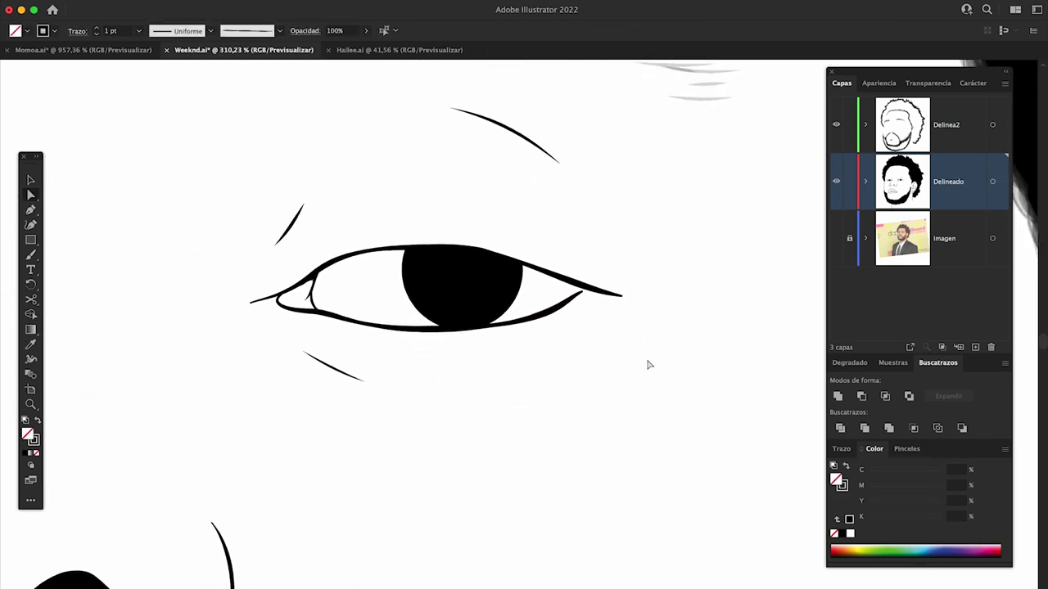
{"action": "scroll", "coordinate": [582, 288], "scroll_direction": "up", "scroll_amount": 5}
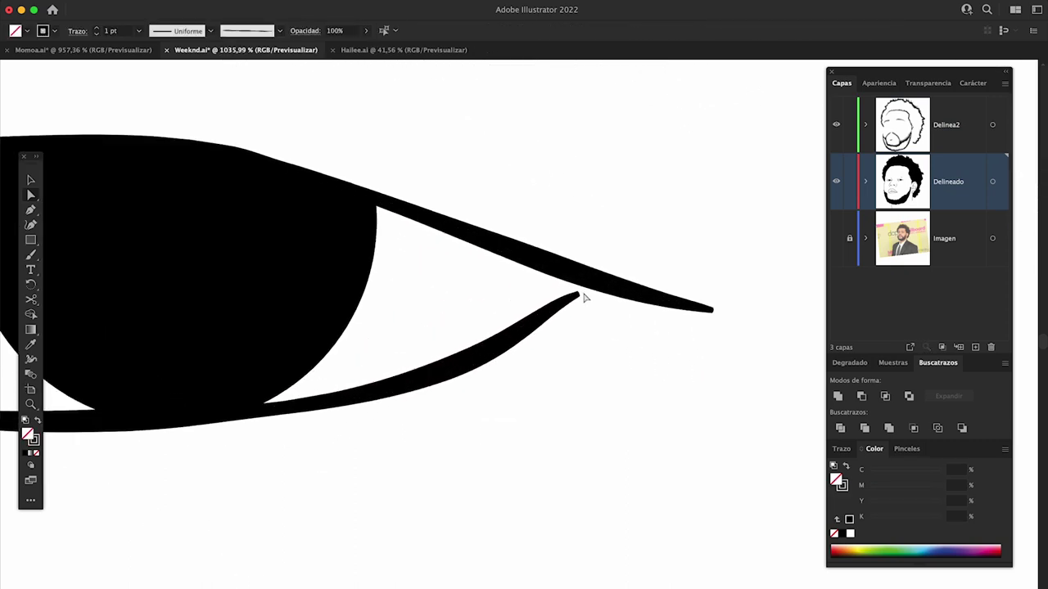
{"action": "left_click", "coordinate": [545, 321]}
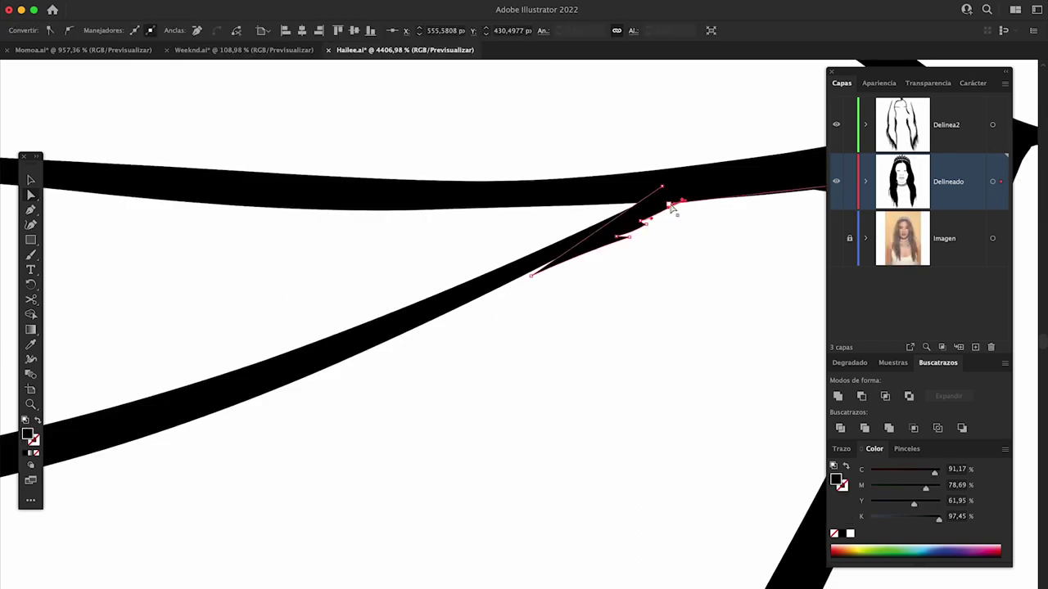
{"action": "left_click", "coordinate": [643, 270]}
{"action": "scroll", "coordinate": [561, 275], "scroll_direction": "down", "scroll_amount": 2}
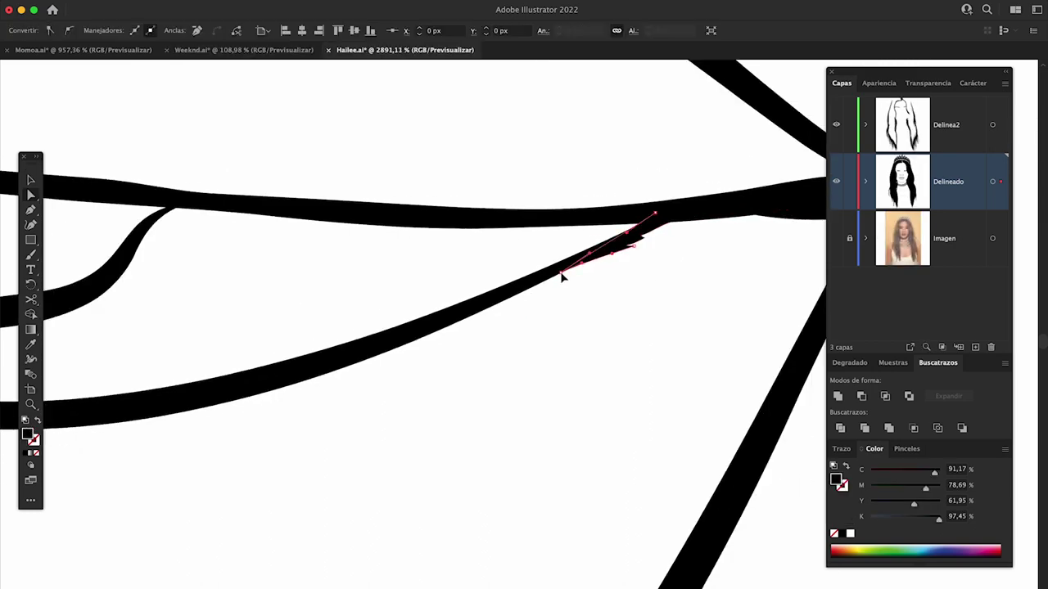
{"action": "scroll", "coordinate": [562, 276], "scroll_direction": "down", "scroll_amount": 2}
{"action": "scroll", "coordinate": [550, 307], "scroll_direction": "down", "scroll_amount": 1}
{"action": "scroll", "coordinate": [550, 307], "scroll_direction": "up", "scroll_amount": 1}
Select the inner lip lines and their peak anchors to refine them.
{"action": "left_click", "coordinate": [540, 323]}
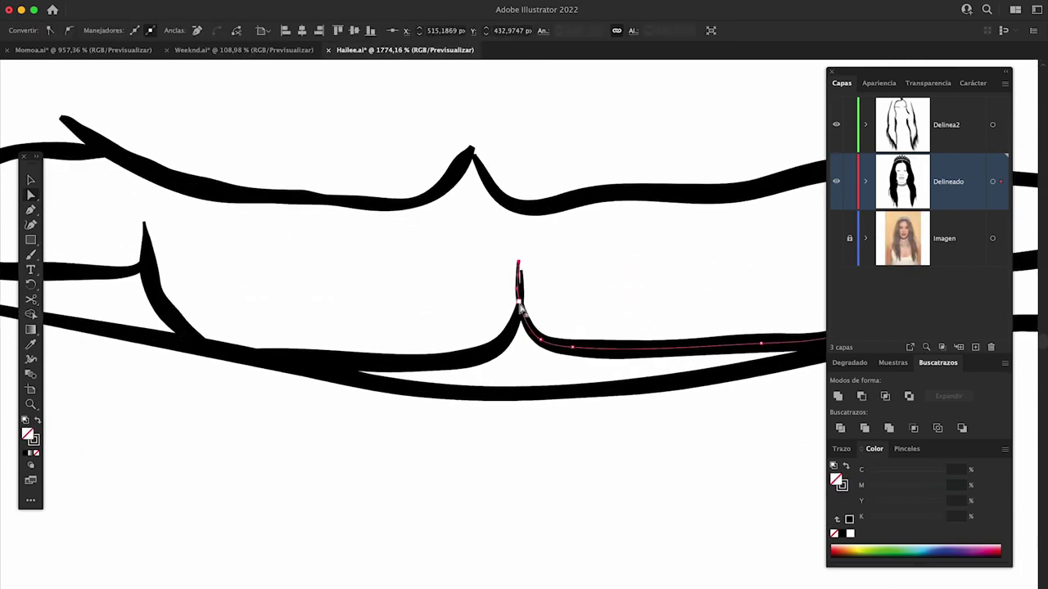
{"action": "left_click", "coordinate": [510, 206]}
{"action": "scroll", "coordinate": [510, 205], "scroll_direction": "up", "scroll_amount": 6}
{"action": "scroll", "coordinate": [491, 197], "scroll_direction": "down", "scroll_amount": 3}
{"action": "left_click", "coordinate": [503, 204]}
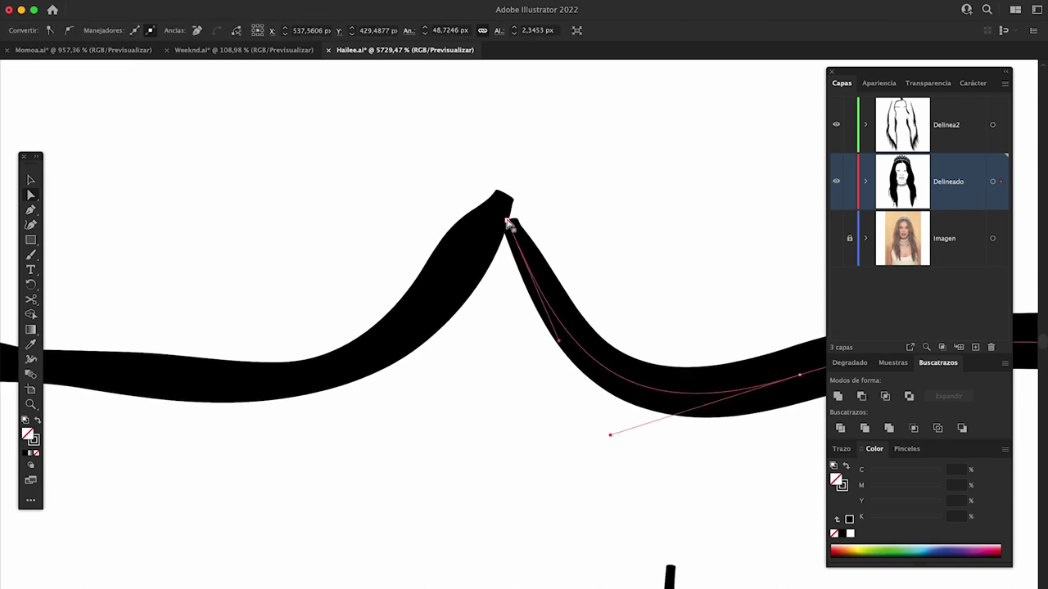
{"action": "scroll", "coordinate": [671, 257], "scroll_direction": "down", "scroll_amount": 2}
{"action": "scroll", "coordinate": [638, 245], "scroll_direction": "down", "scroll_amount": 3}
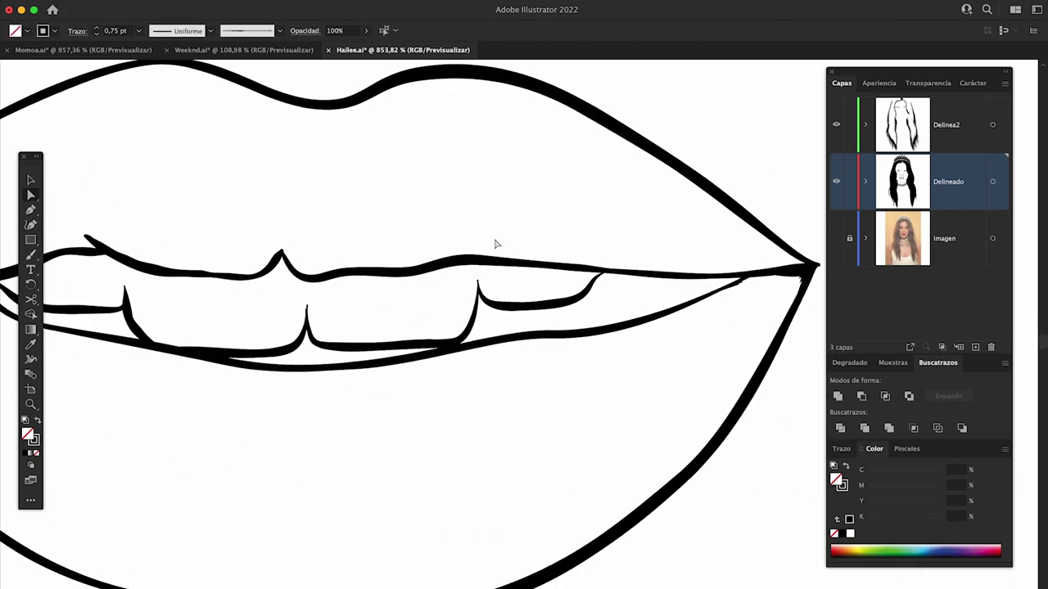
{"action": "scroll", "coordinate": [500, 234], "scroll_direction": "up", "scroll_amount": 3}
{"action": "left_click", "coordinate": [508, 224]}
{"action": "left_click", "coordinate": [528, 194]}
{"action": "scroll", "coordinate": [363, 234], "scroll_direction": "down", "scroll_amount": 2}
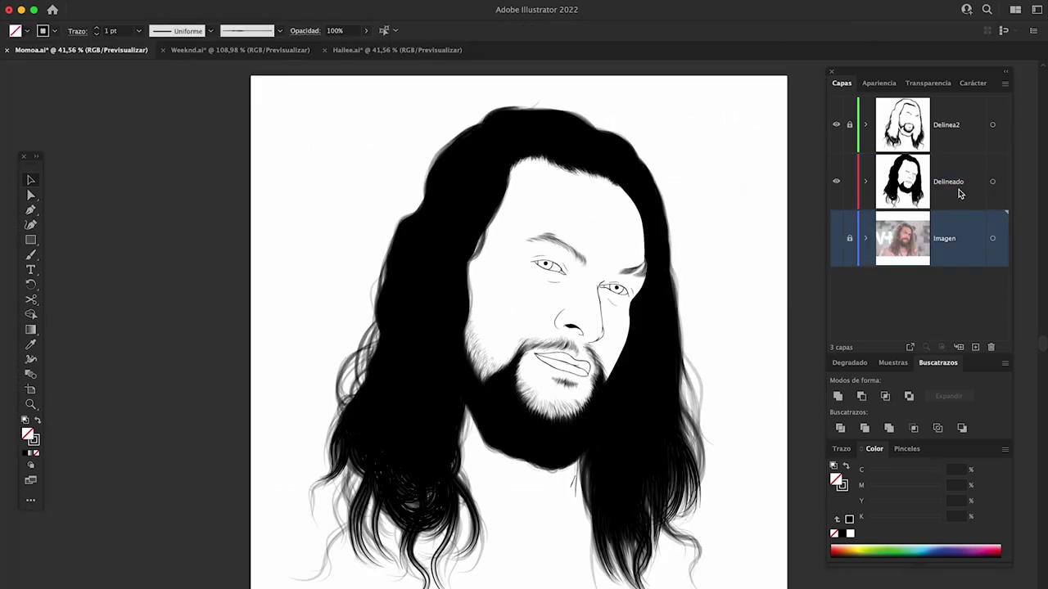
Duplicate the Delineado layer and lock the copy, giving four layers.
{"action": "left_click", "coordinate": [961, 206]}
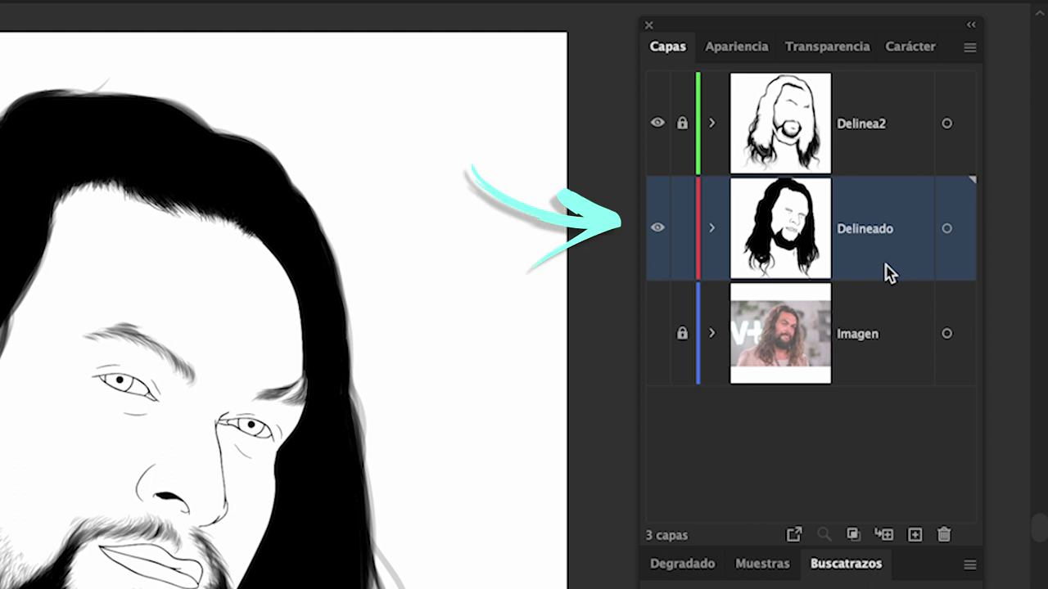
{"action": "left_click_drag", "start_coordinate": [888, 273], "coordinate": [916, 535]}
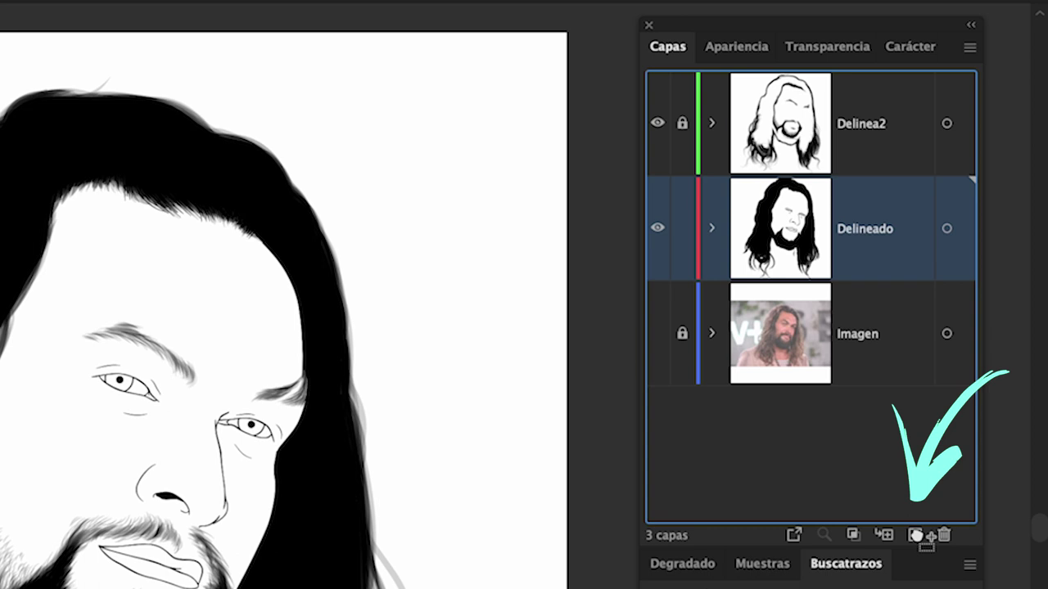
{"action": "left_click_drag", "start_coordinate": [916, 535], "coordinate": [916, 537]}
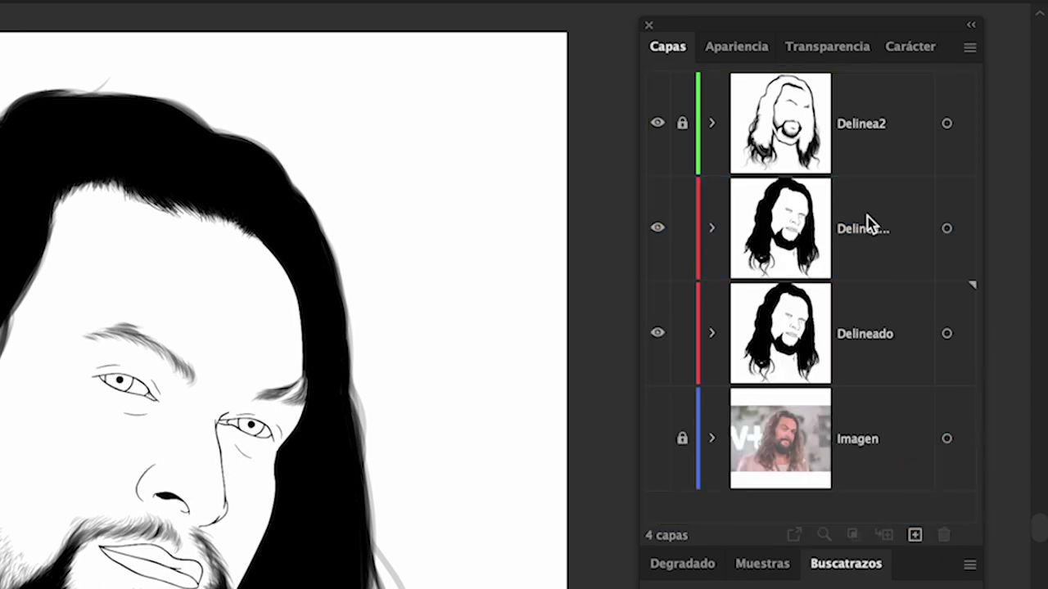
{"action": "left_click", "coordinate": [682, 229]}
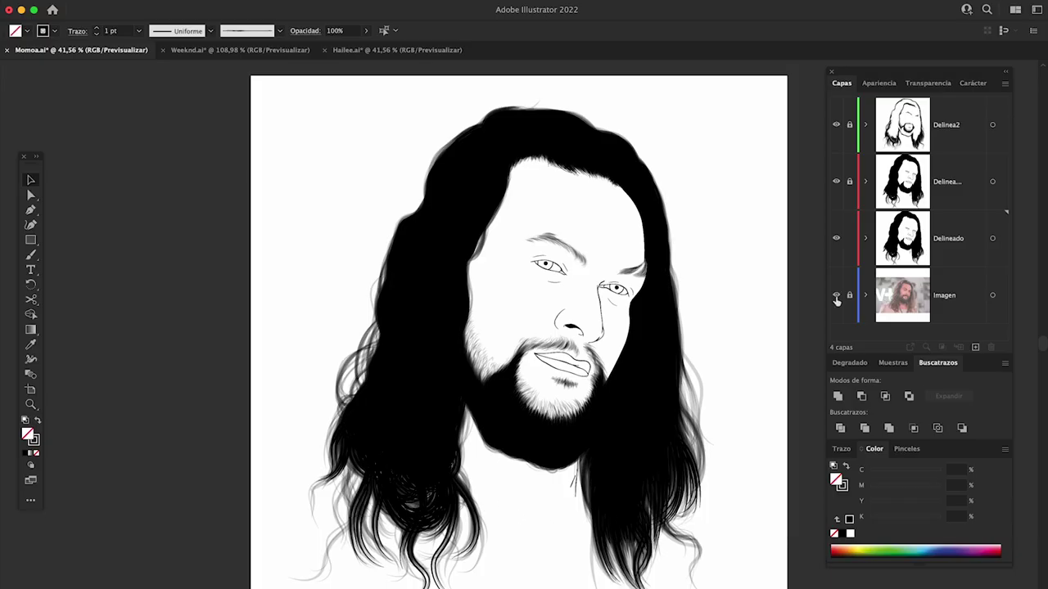
Show the Imagen photo and draw a curved neck line under Momoa's beard.
{"action": "left_click", "coordinate": [836, 295]}
{"action": "scroll", "coordinate": [583, 477], "scroll_direction": "up", "scroll_amount": 2}
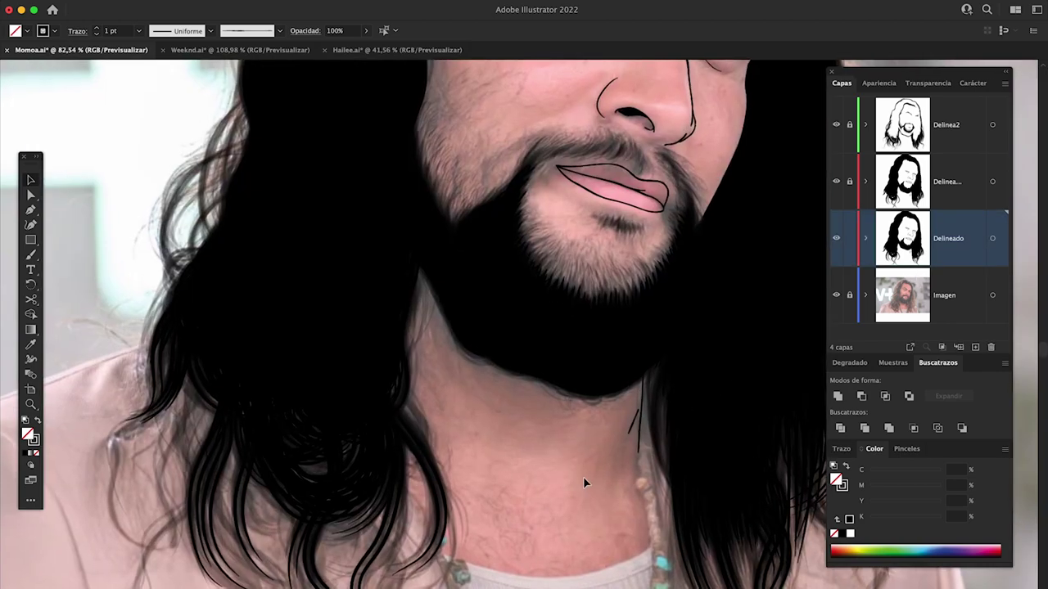
{"action": "scroll", "coordinate": [538, 470], "scroll_direction": "up", "scroll_amount": 2}
{"action": "scroll", "coordinate": [542, 477], "scroll_direction": "up", "scroll_amount": 1}
{"action": "mouse_move", "coordinate": [248, 398]}
{"action": "left_mouse_down"}
{"action": "mouse_move", "coordinate": [201, 303]}
{"action": "mouse_move", "coordinate": [199, 266]}
{"action": "left_mouse_up"}
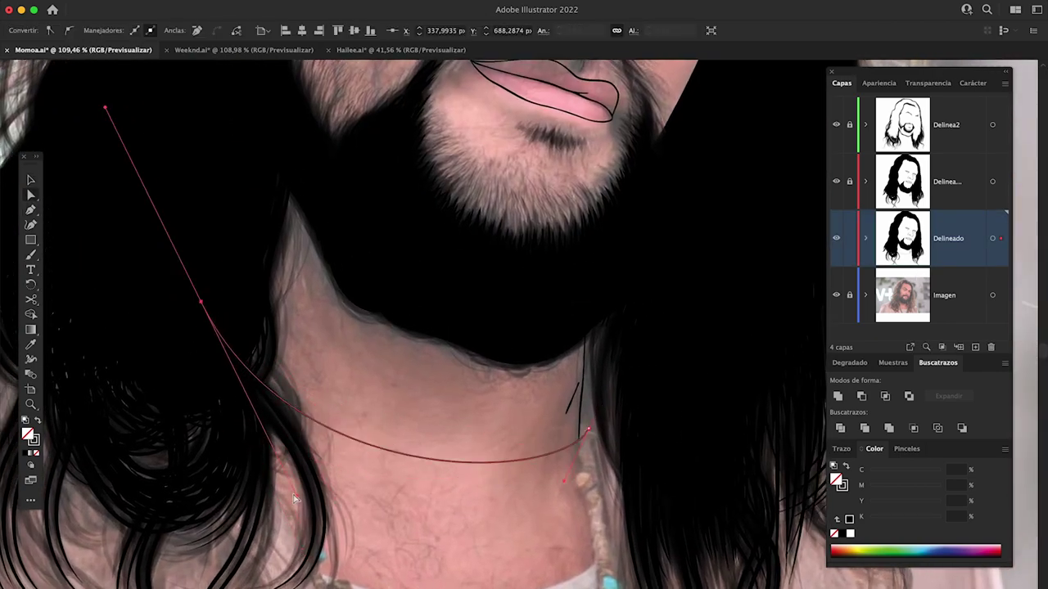
{"action": "key", "text": "Escape"}
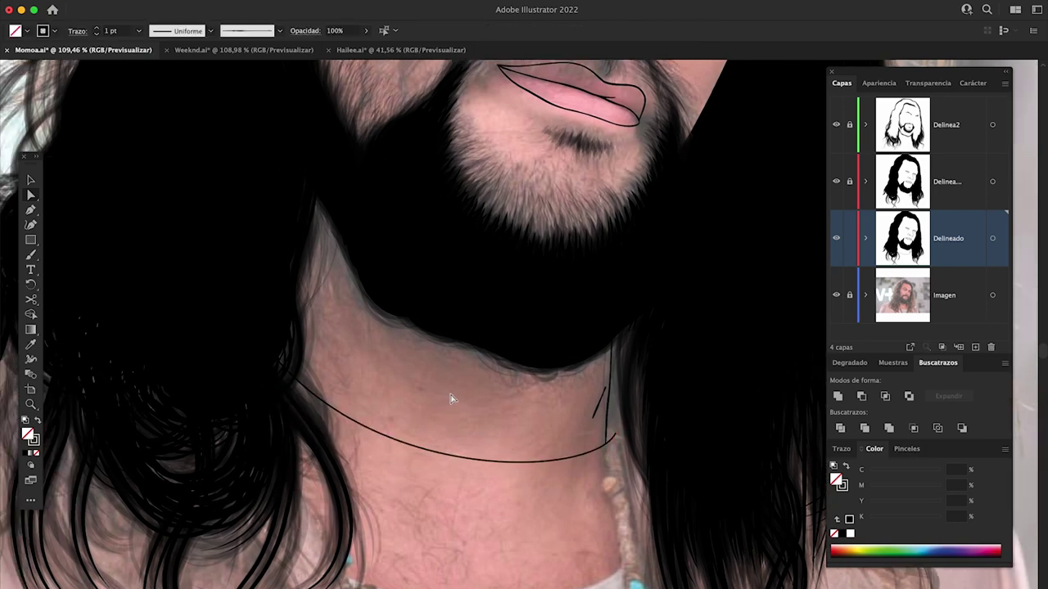
Draw a Pen neck path from ear down to collar in the Weeknd portrait.
{"action": "scroll", "coordinate": [449, 398], "scroll_direction": "down", "scroll_amount": 5}
{"action": "scroll", "coordinate": [477, 473], "scroll_direction": "up", "scroll_amount": 1}
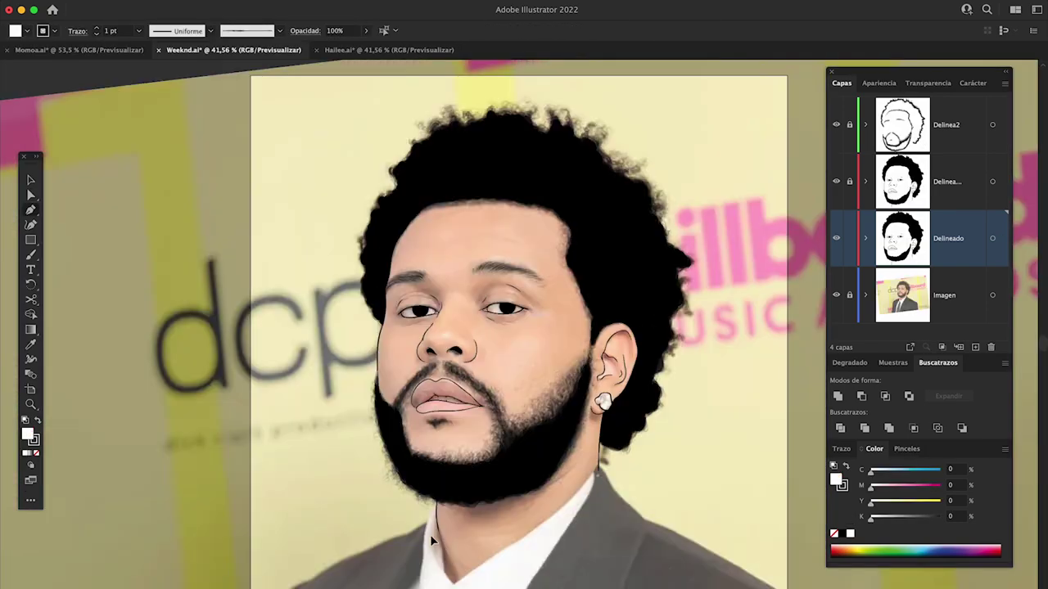
{"action": "left_click_drag", "start_coordinate": [600, 471], "coordinate": [631, 389]}
{"action": "left_click_drag", "start_coordinate": [429, 532], "coordinate": [471, 528]}
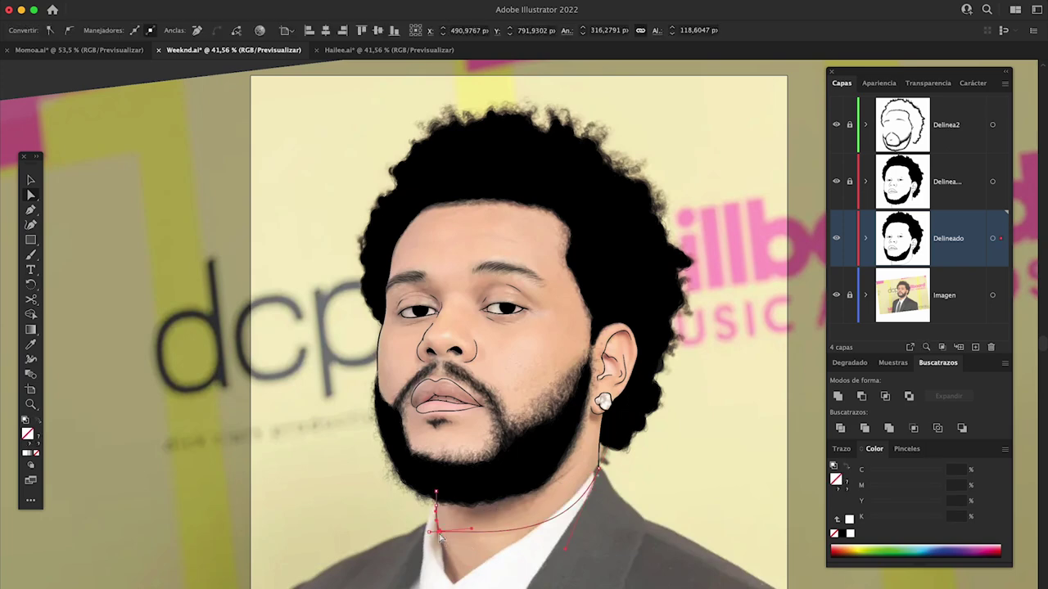
{"action": "left_click", "coordinate": [436, 494]}
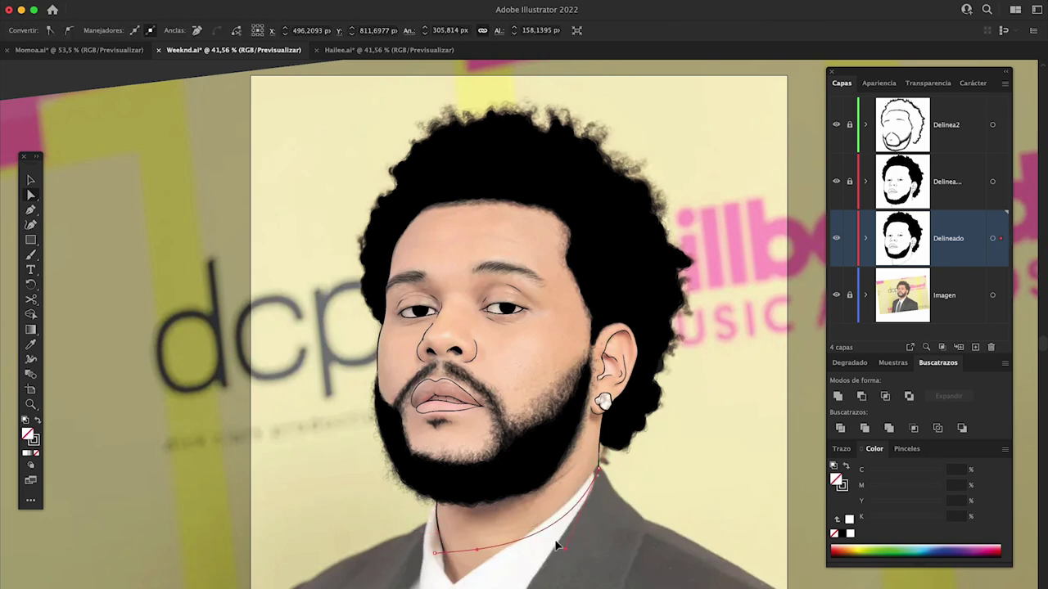
{"action": "left_click", "coordinate": [426, 546], "text": "ctrl"}
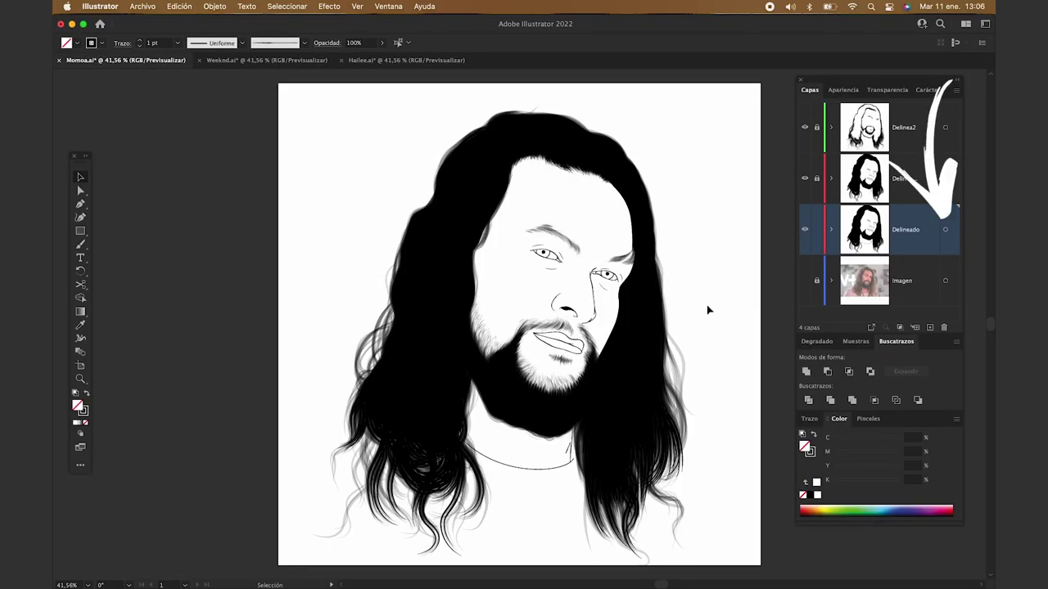
Select the Delineado artwork, Expand Appearance, then Expand its fill and stroke.
{"action": "left_click", "coordinate": [946, 231]}
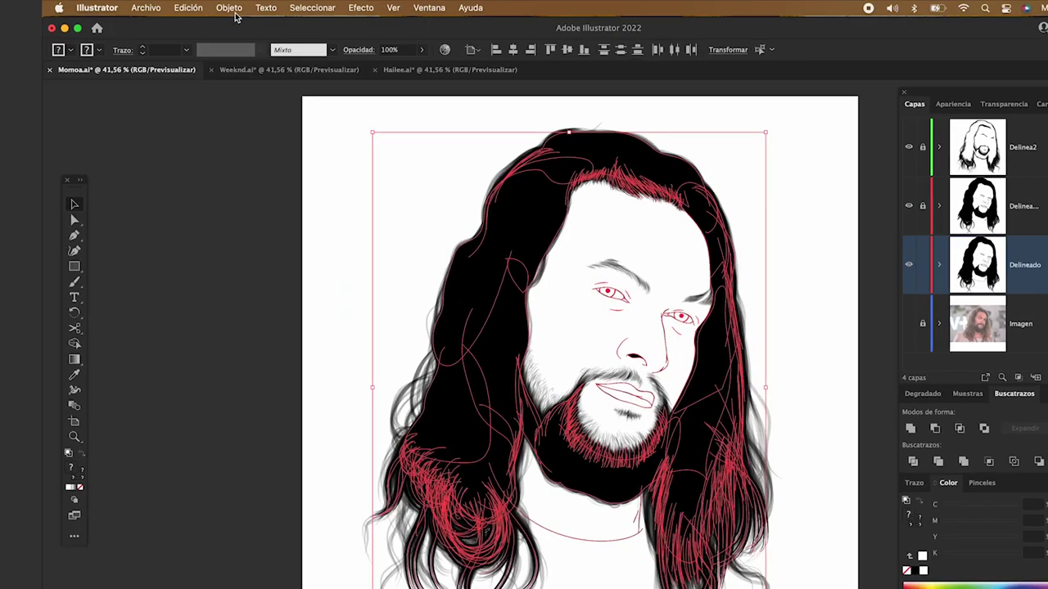
{"action": "left_click", "coordinate": [215, 7]}
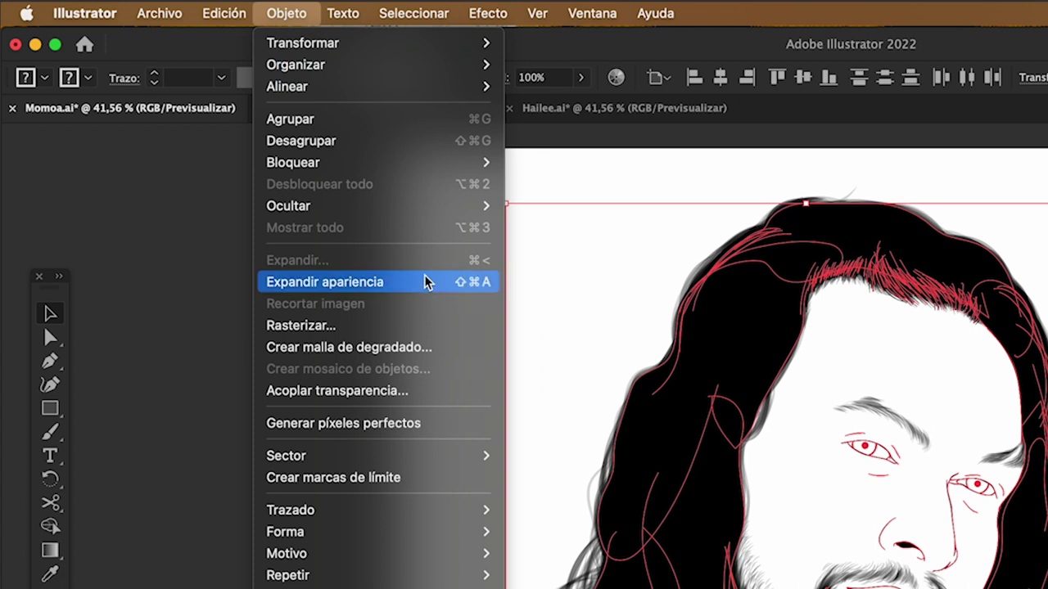
{"action": "left_click", "coordinate": [424, 282]}
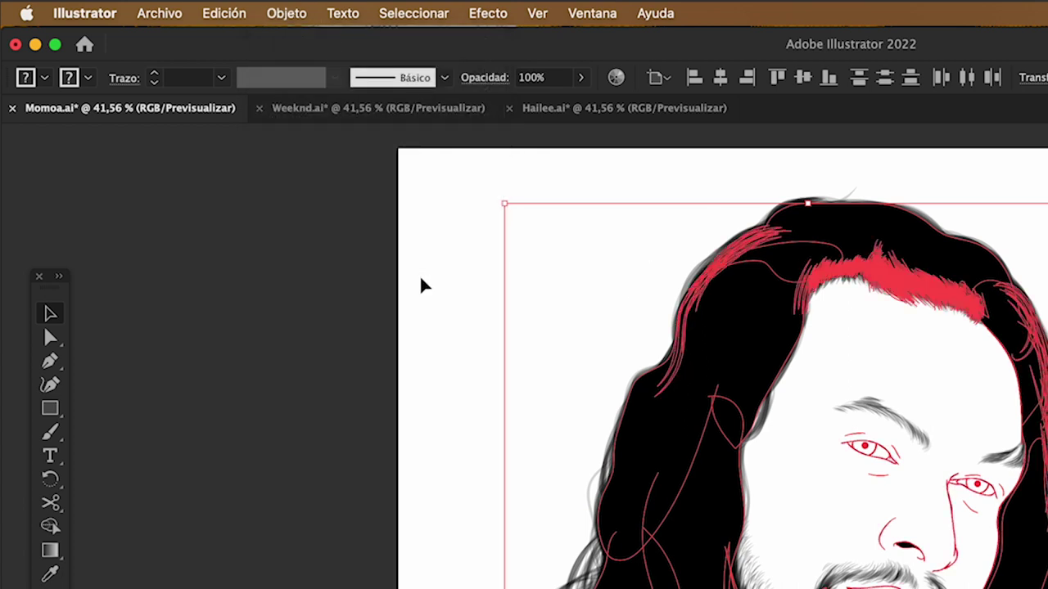
{"action": "left_click", "coordinate": [290, 14]}
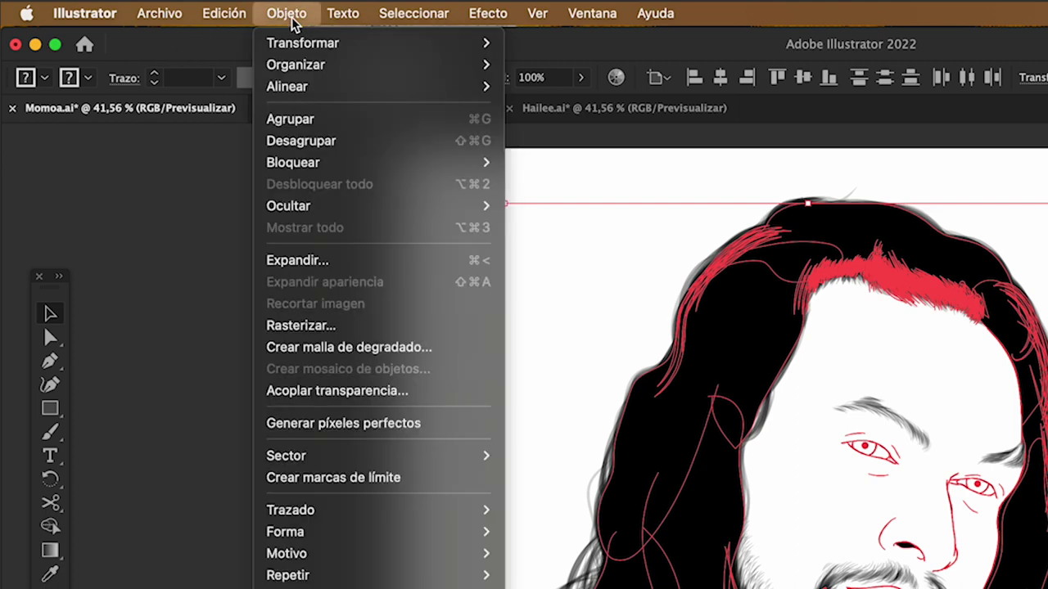
{"action": "left_click", "coordinate": [344, 259]}
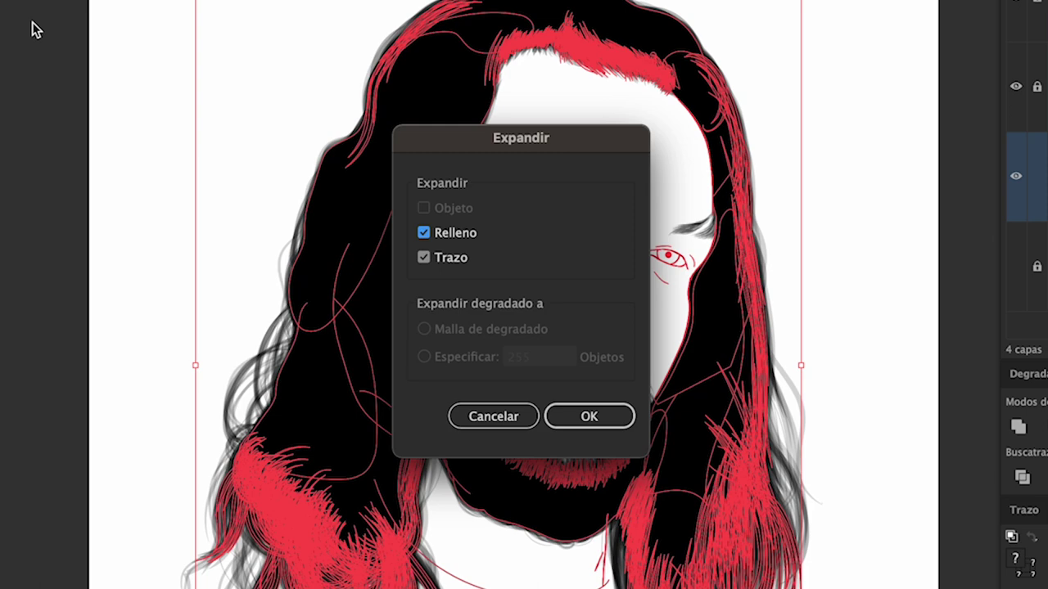
{"action": "left_click", "coordinate": [626, 417]}
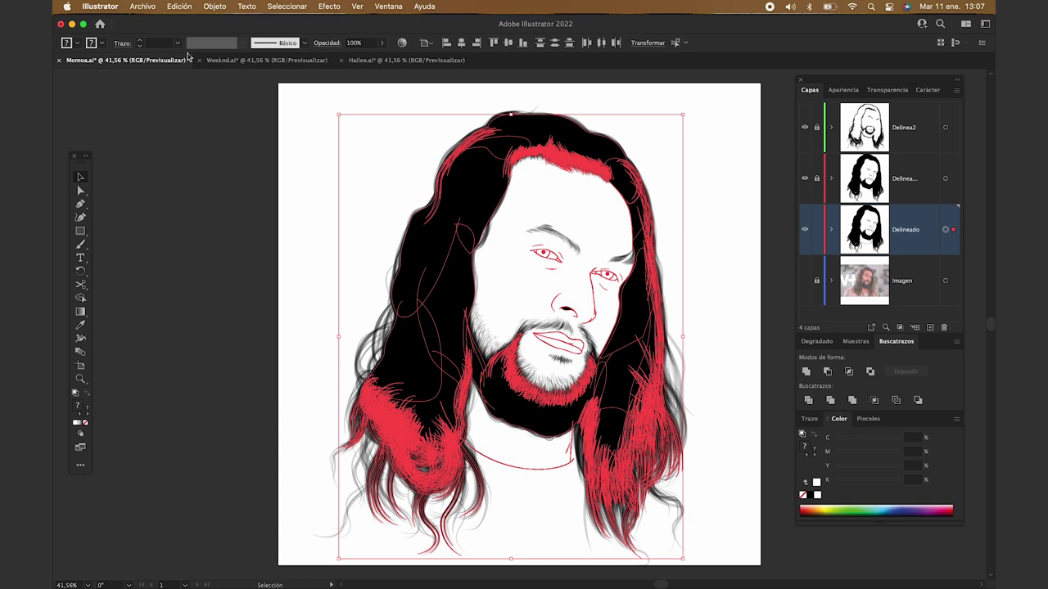
Expand the artwork again and Unite the hair shapes in Pathfinder.
{"action": "left_click", "coordinate": [215, 6]}
{"action": "left_click", "coordinate": [253, 150]}
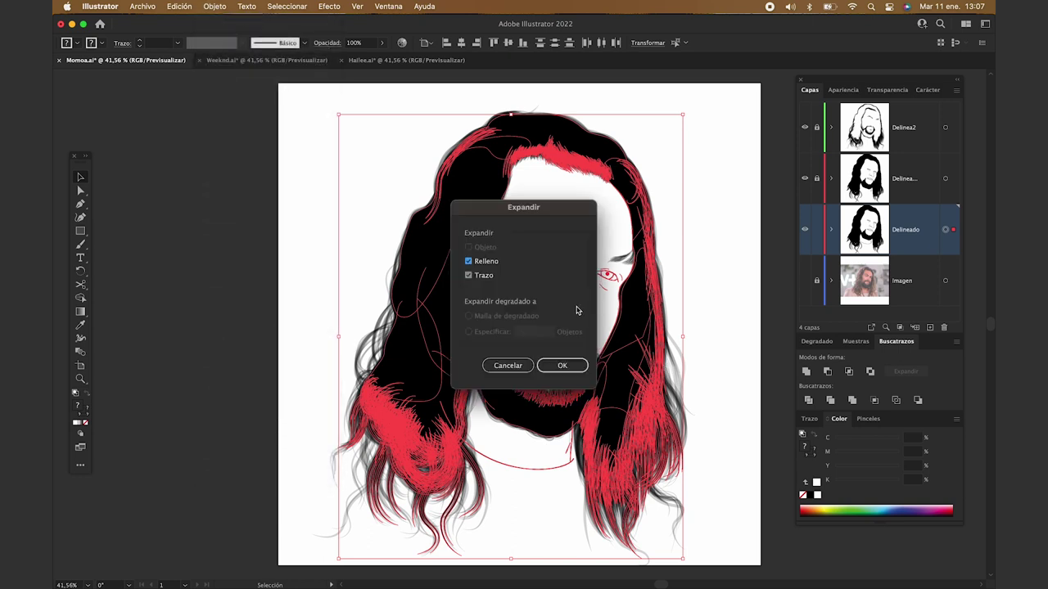
{"action": "left_click", "coordinate": [581, 366]}
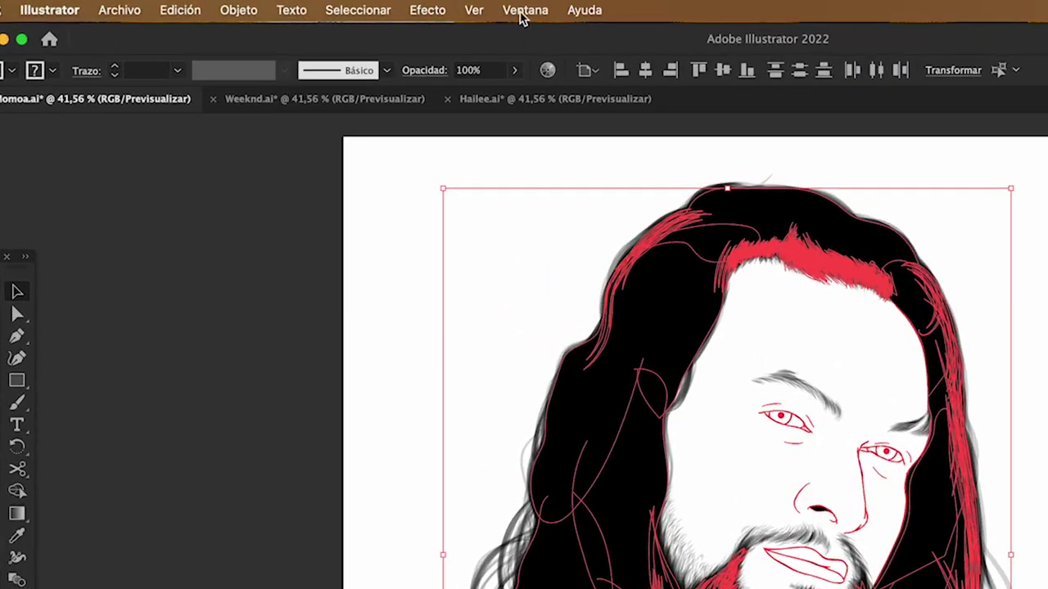
{"action": "left_click", "coordinate": [388, 5]}
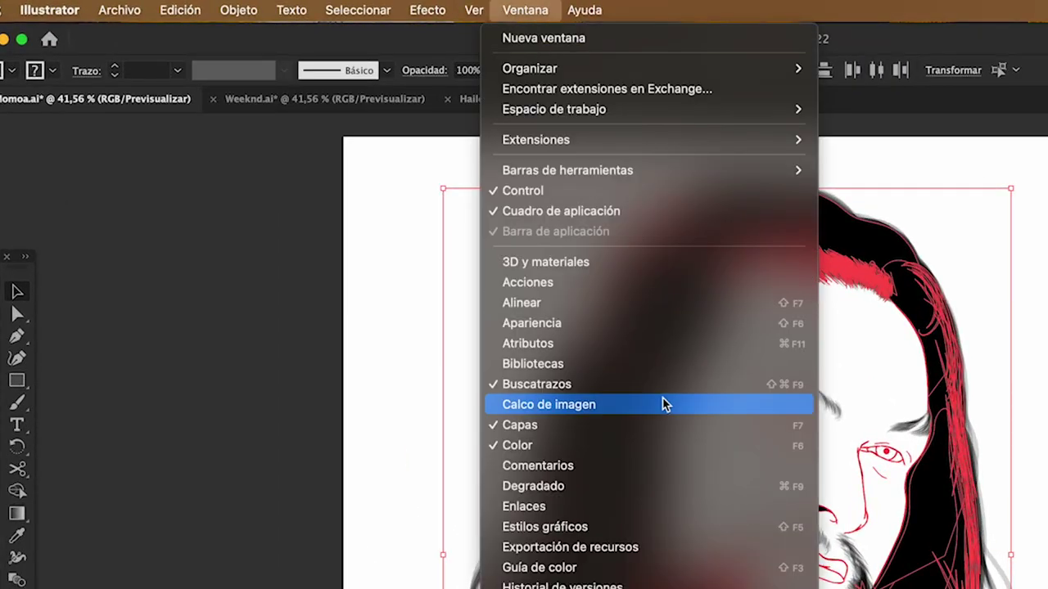
{"action": "left_click", "coordinate": [584, 385]}
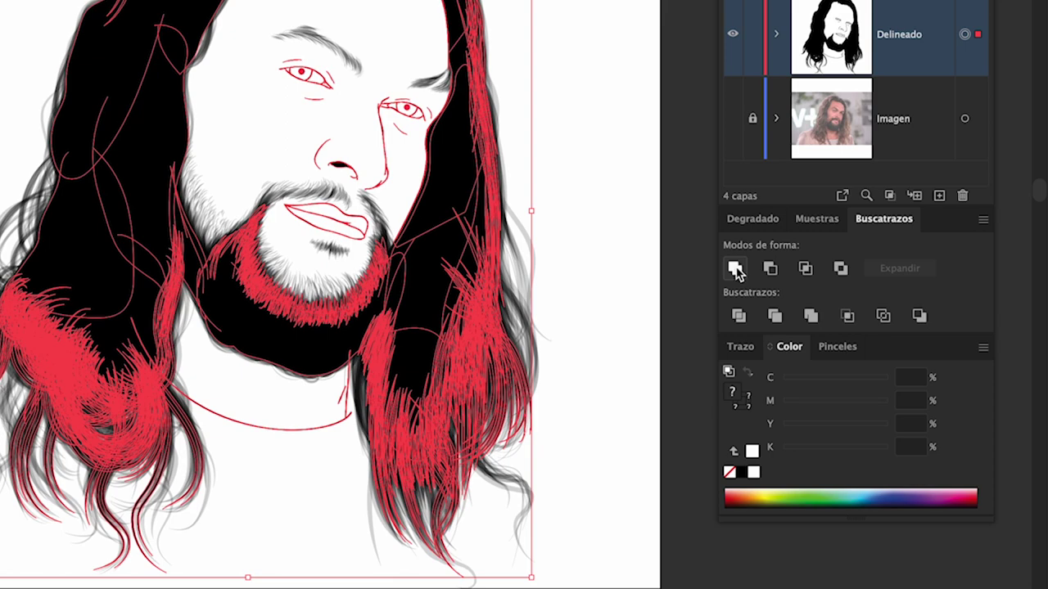
{"action": "left_click", "coordinate": [735, 271]}
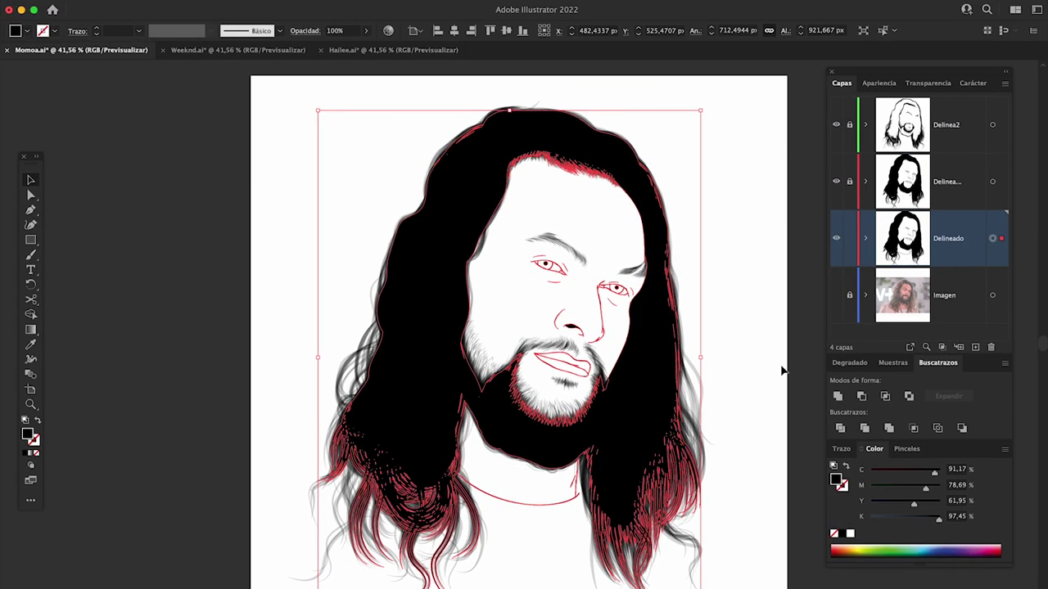
Create a 1000 × 1000 px rectangle with the Rectangle tool.
{"action": "left_click", "coordinate": [30, 240]}
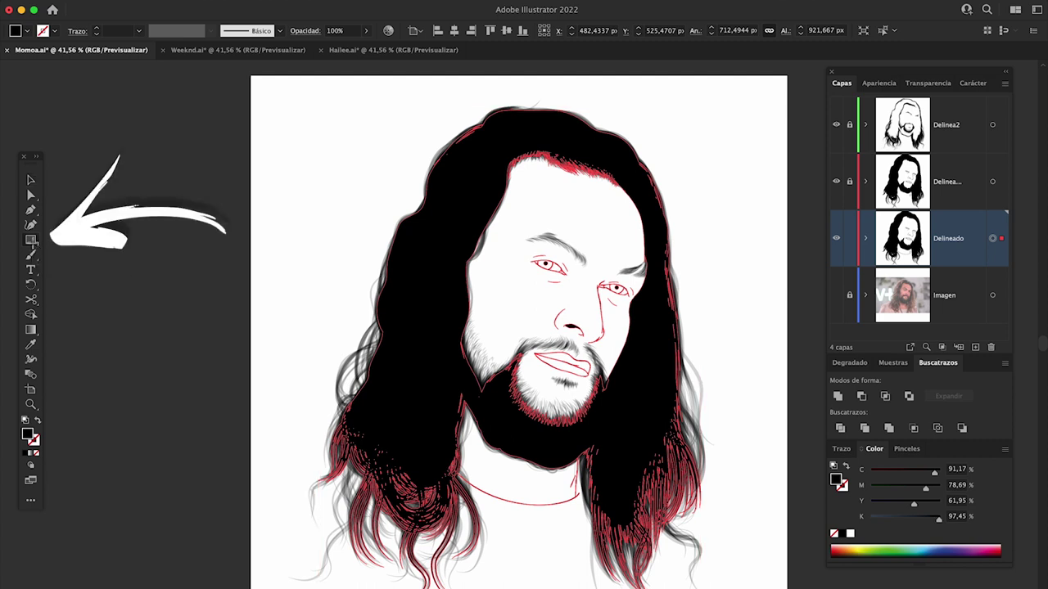
{"action": "left_click", "coordinate": [320, 273]}
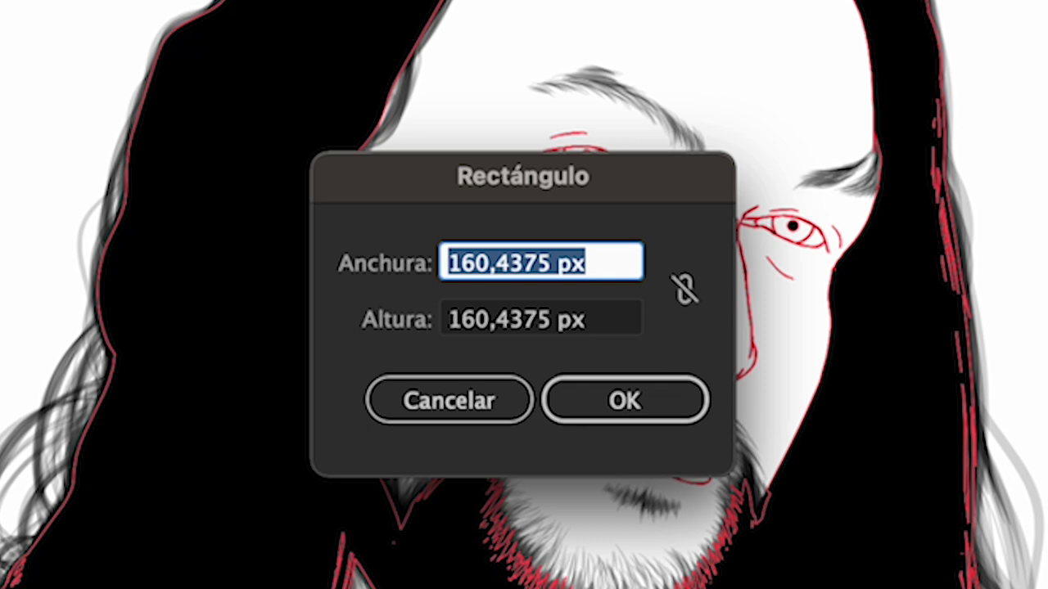
{"action": "type", "text": "1000"}
{"action": "key", "text": "Tab"}
{"action": "type", "text": "1"}
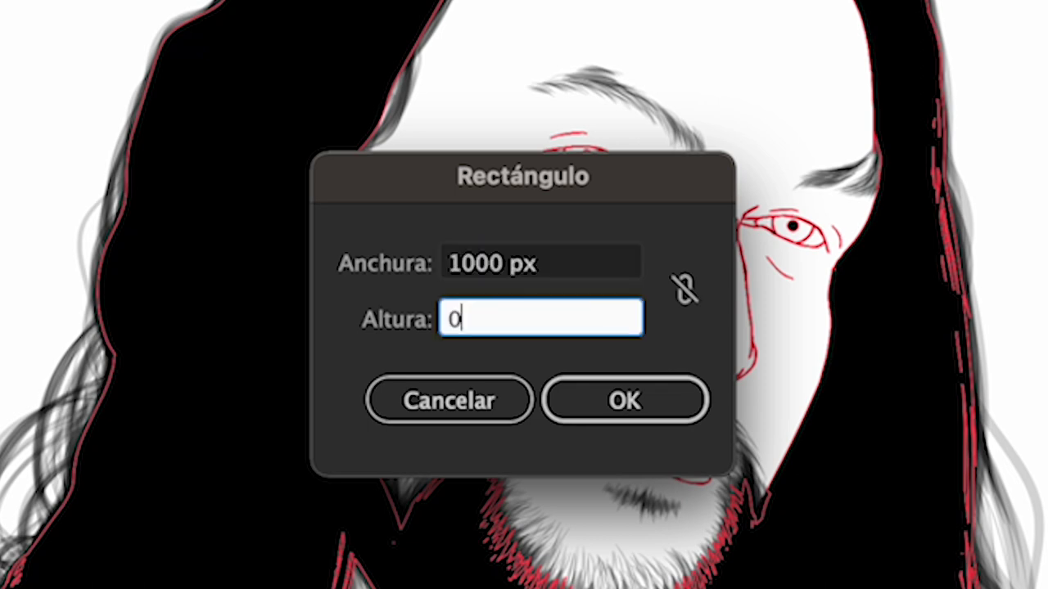
{"action": "type", "text": "000"}
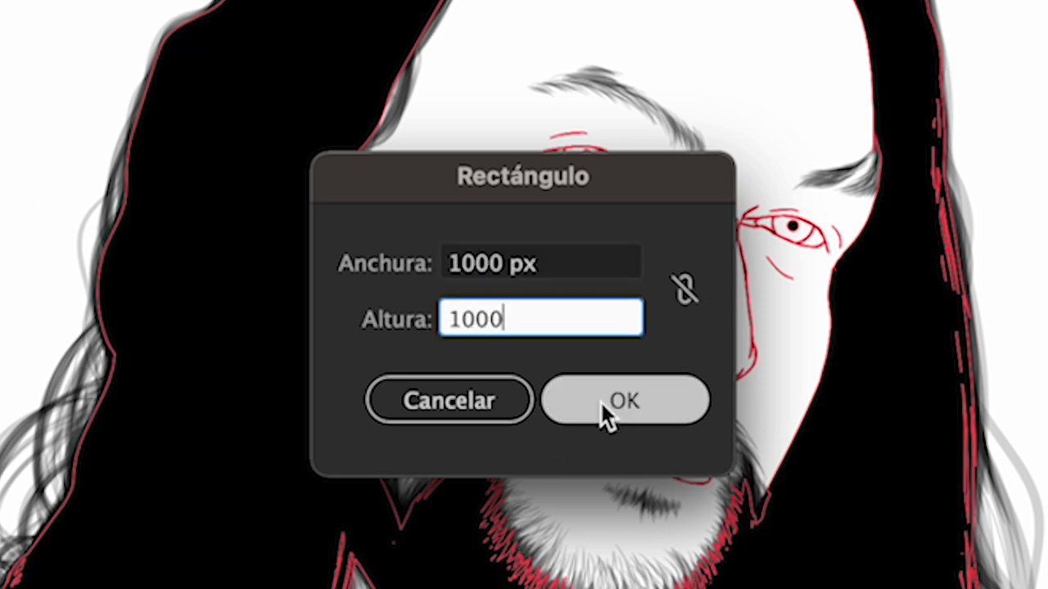
{"action": "left_click", "coordinate": [600, 400]}
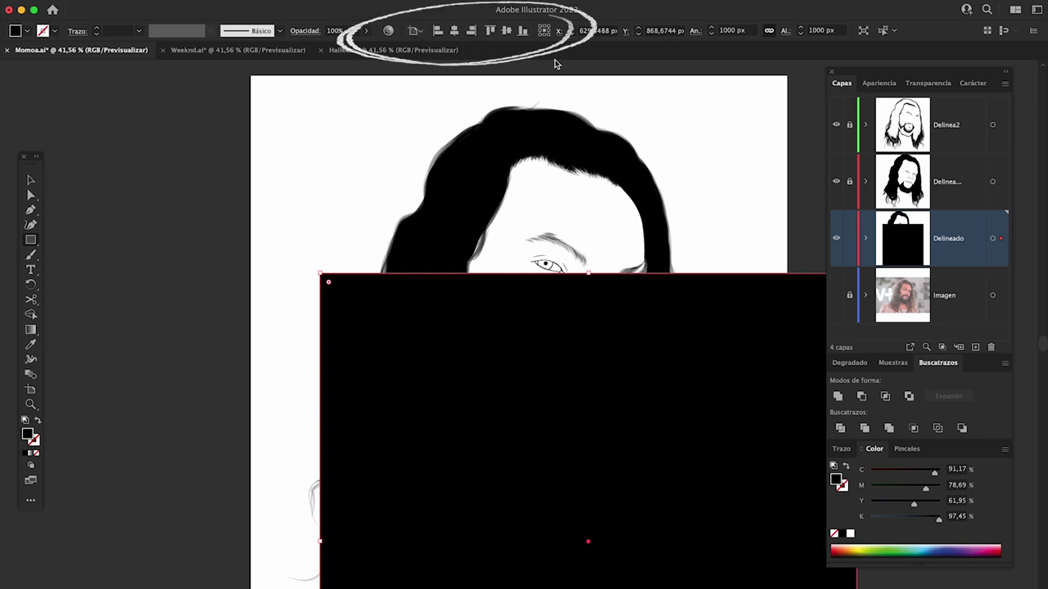
Align the square to the artboard so it covers it entirely.
{"action": "left_click", "coordinate": [507, 30]}
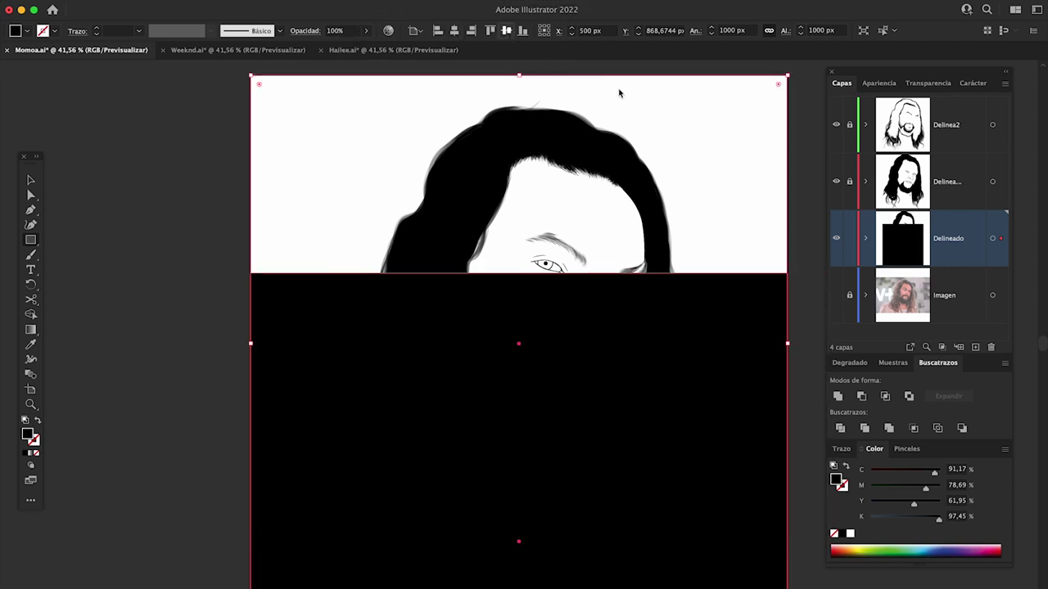
{"action": "key", "text": "super+z"}
{"action": "key", "text": "super+z"}
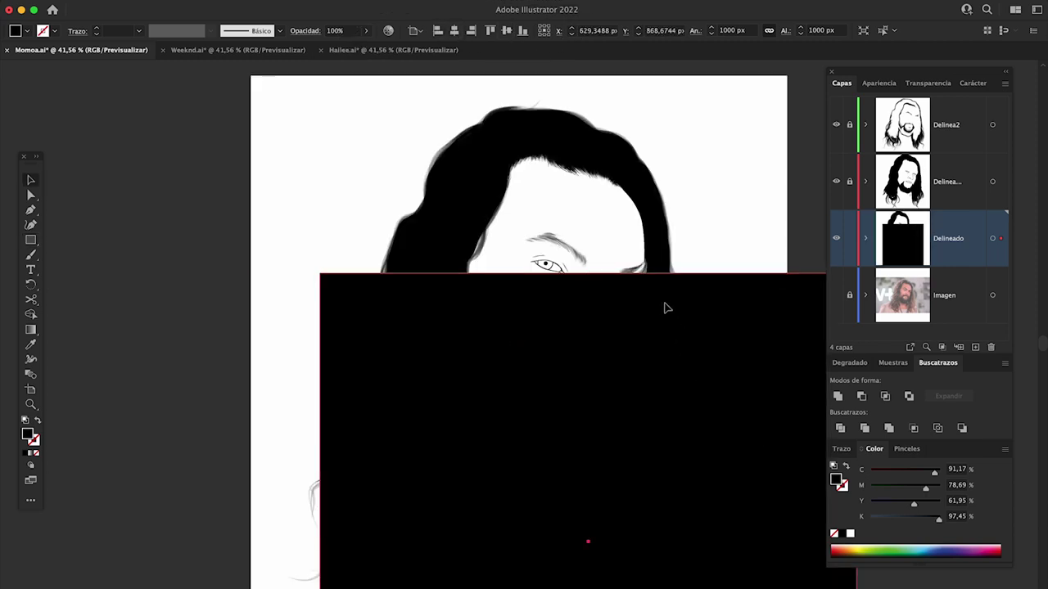
{"action": "left_click", "coordinate": [688, 244]}
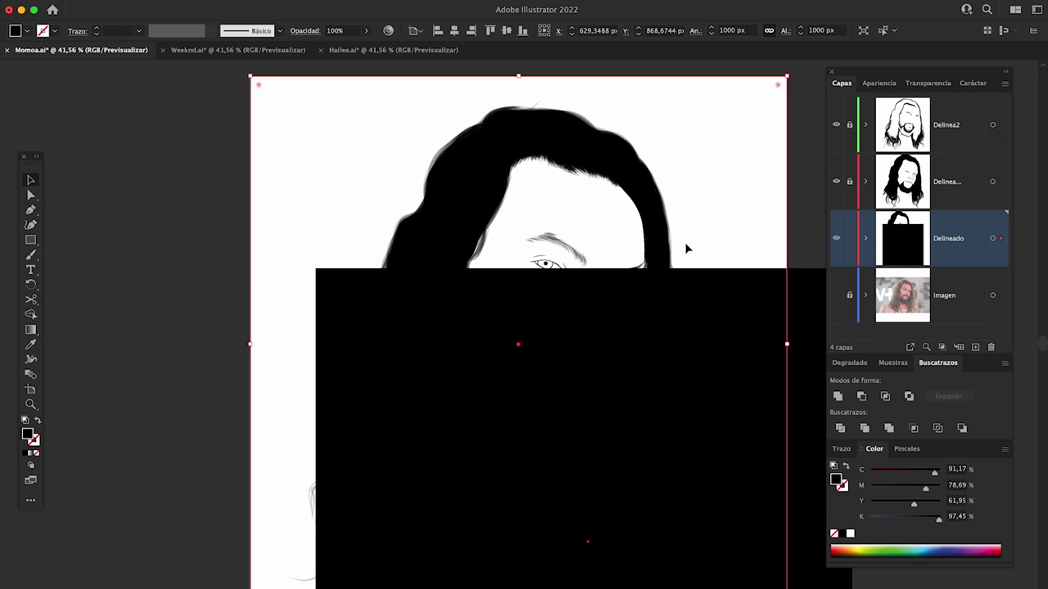
{"action": "key", "text": "super+shift+z"}
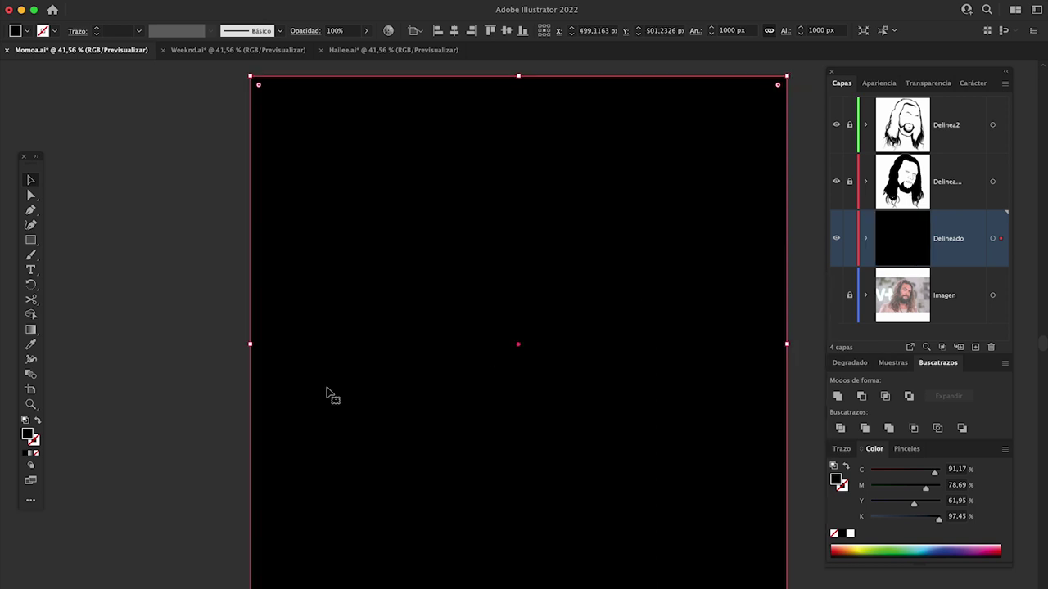
Fill the artboard-sized square with tan EFBC9A and send it behind the line art.
{"action": "left_click", "coordinate": [37, 420]}
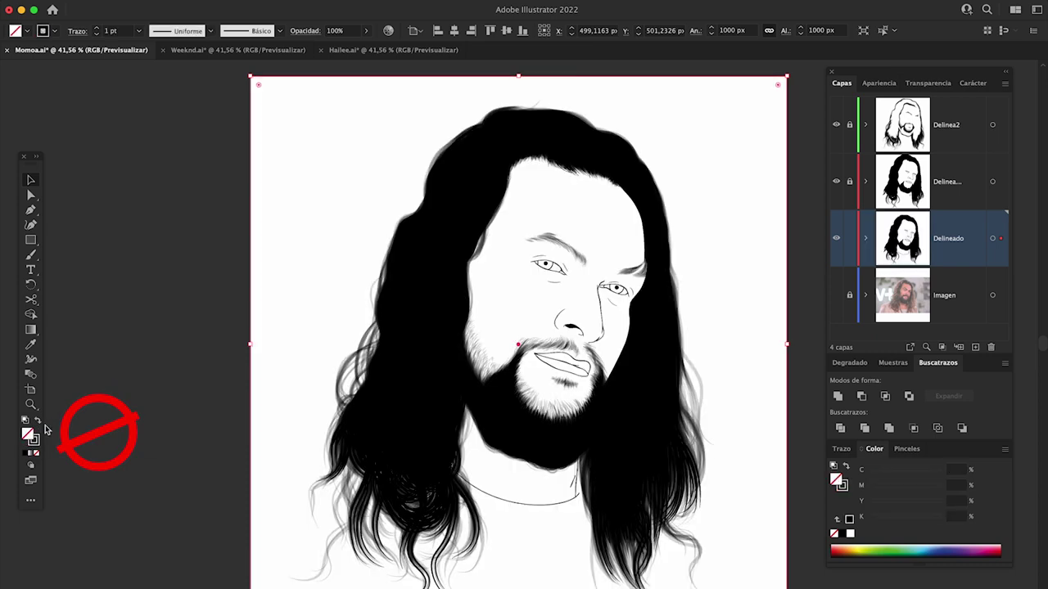
{"action": "left_click", "coordinate": [38, 420]}
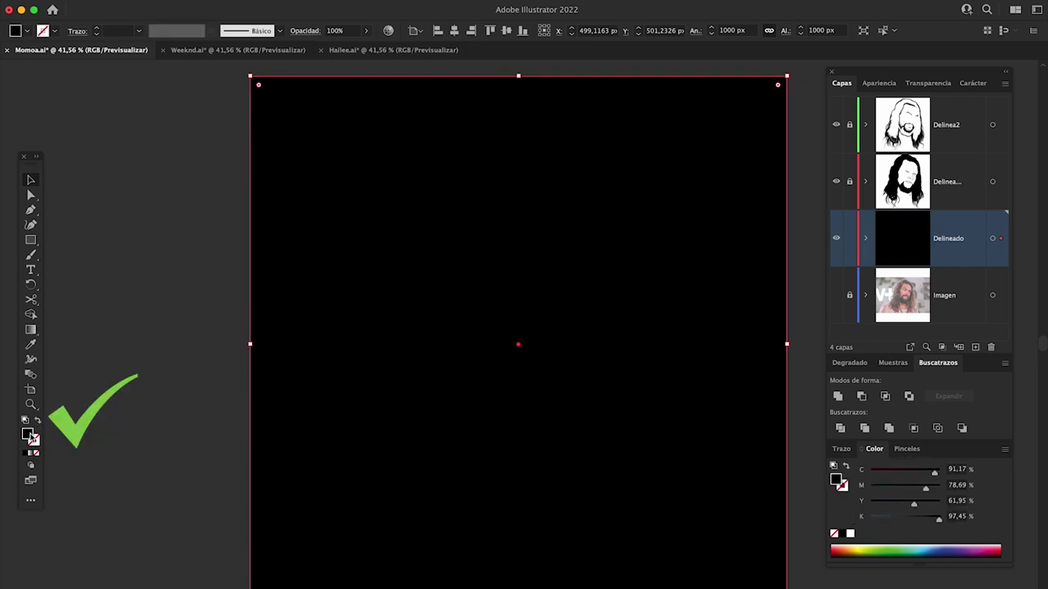
{"action": "double_click", "coordinate": [29, 436]}
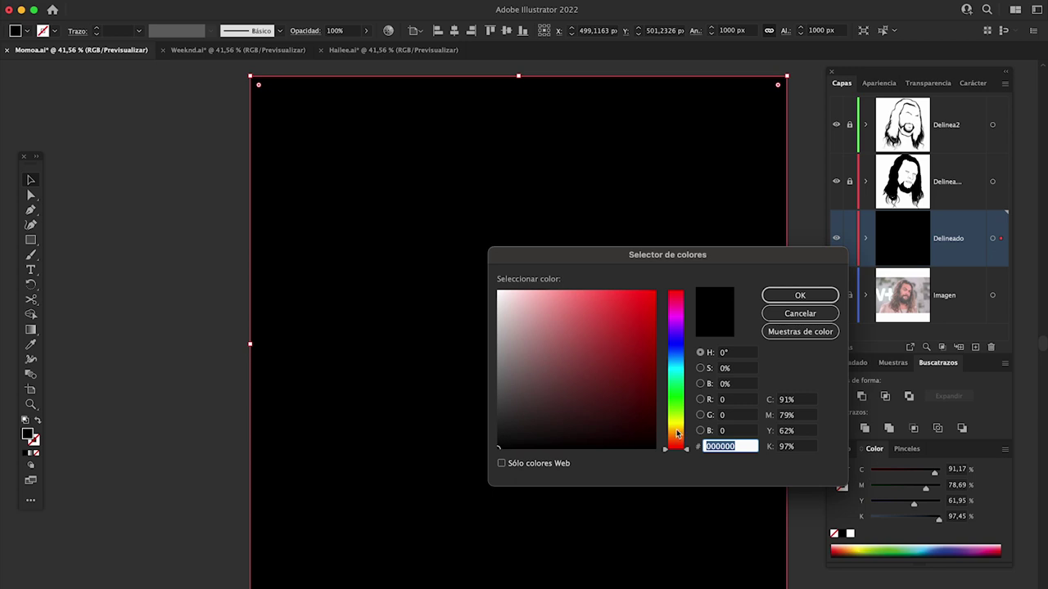
{"action": "left_click", "coordinate": [677, 433]}
{"action": "left_click", "coordinate": [553, 300]}
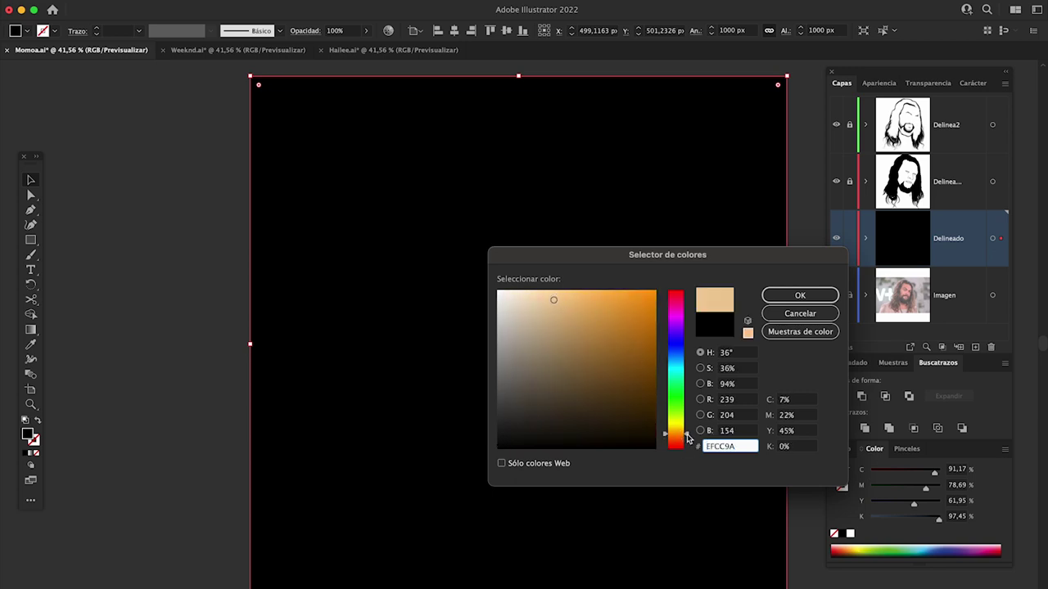
{"action": "left_click_drag", "start_coordinate": [685, 434], "coordinate": [686, 436]}
{"action": "left_click", "coordinate": [777, 301]}
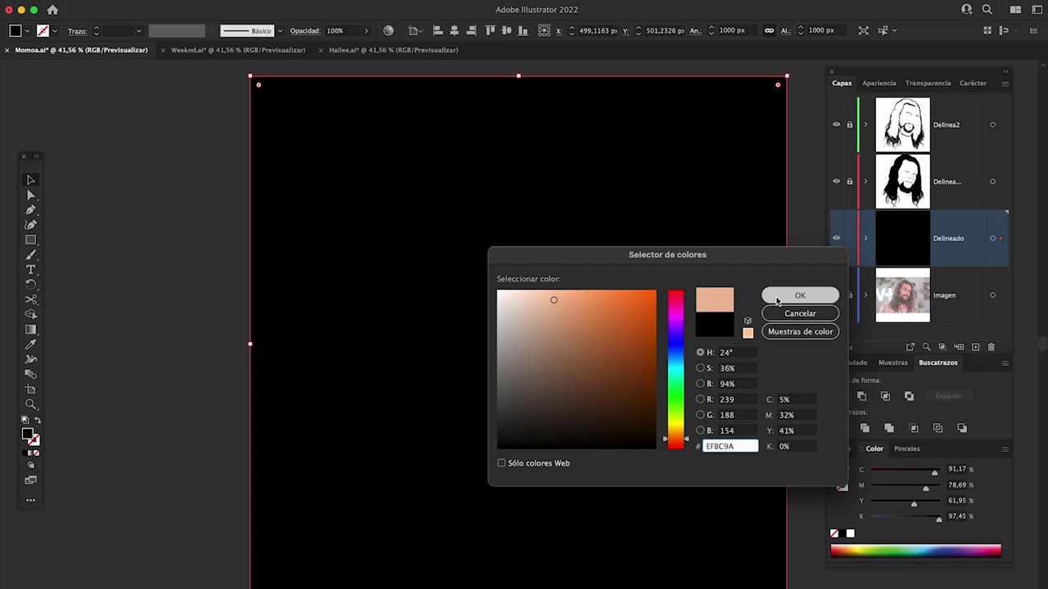
{"action": "left_click", "coordinate": [777, 299]}
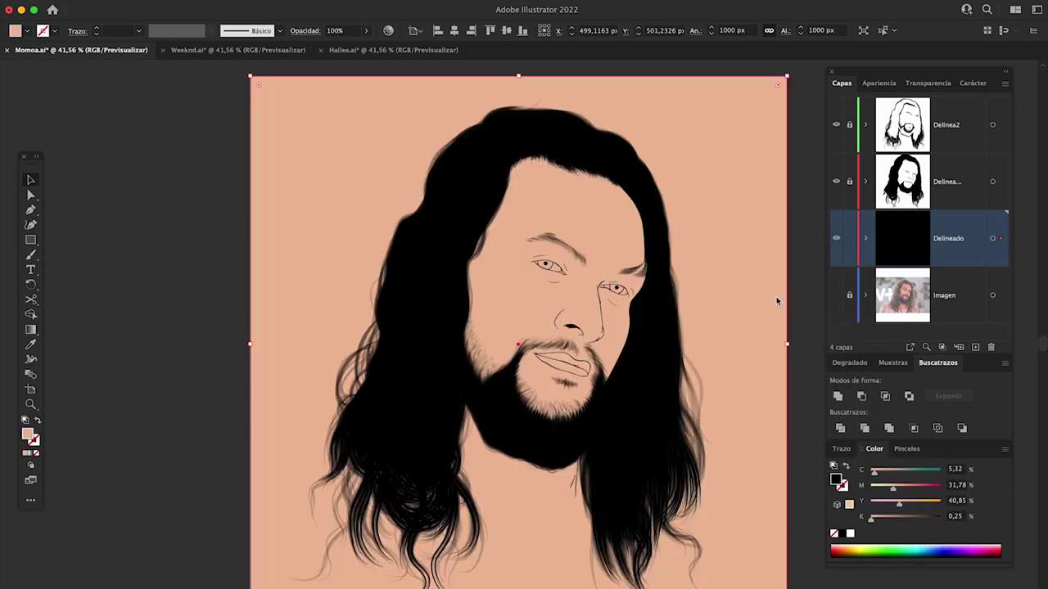
{"action": "right_click", "coordinate": [729, 305]}
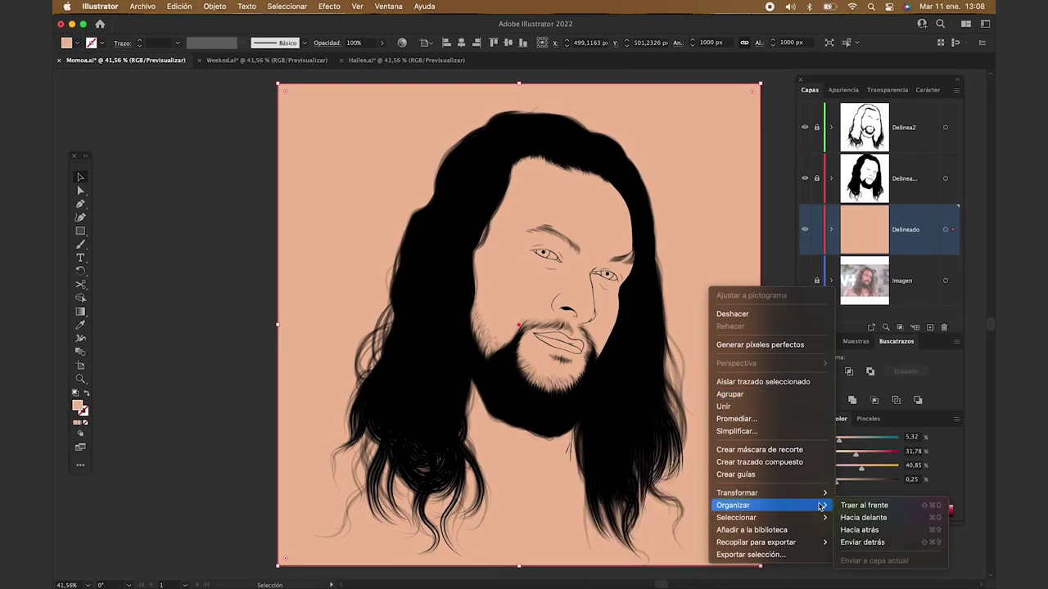
{"action": "mouse_move", "coordinate": [732, 505]}
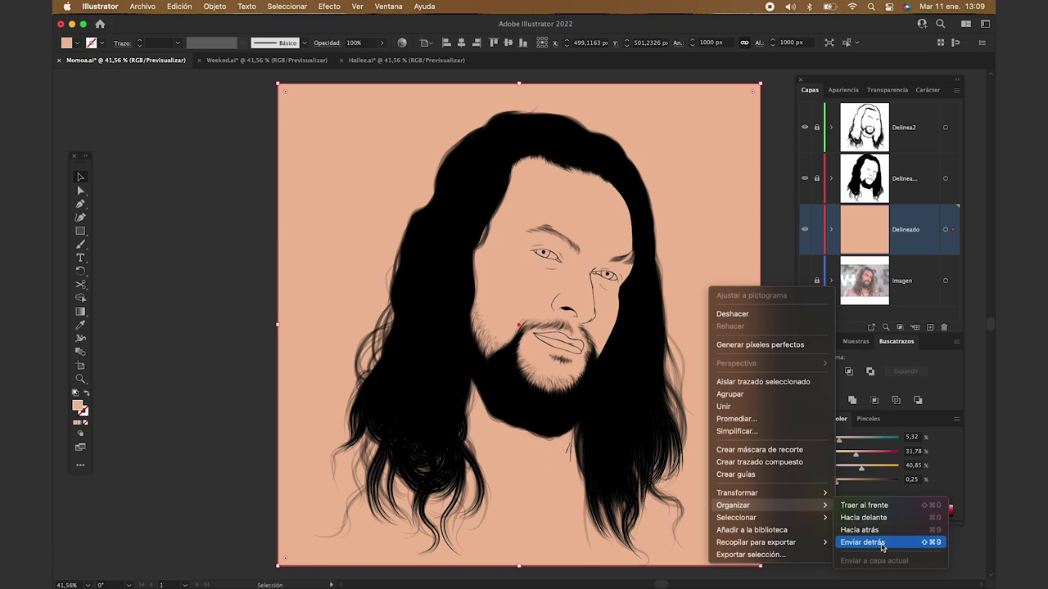
{"action": "left_click", "coordinate": [882, 544]}
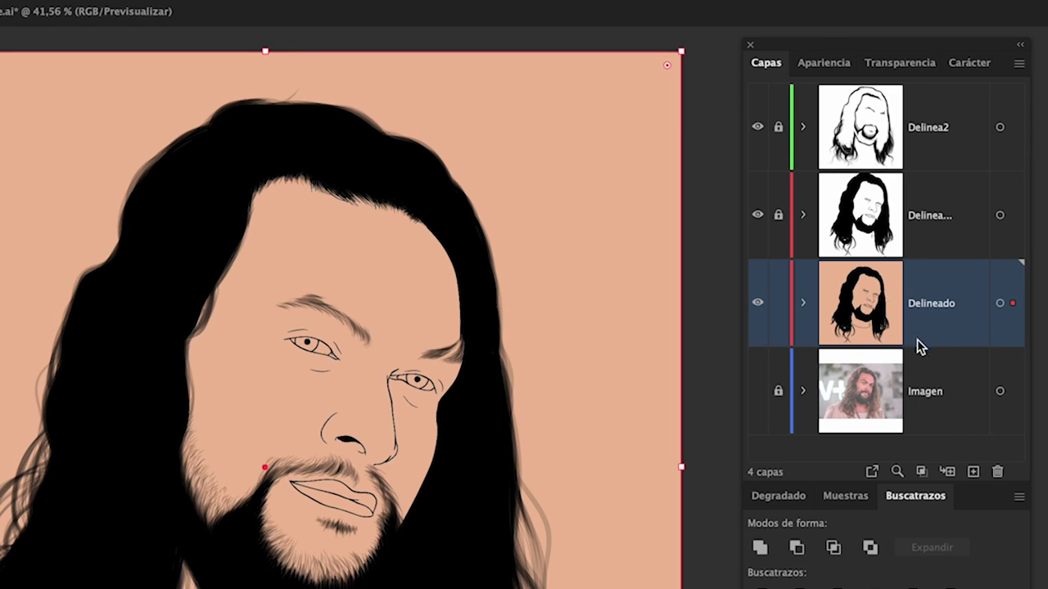
Merge the Delineado layer's artwork with Pathfinder Combinar and ungroup the result.
{"action": "left_click", "coordinate": [1000, 303]}
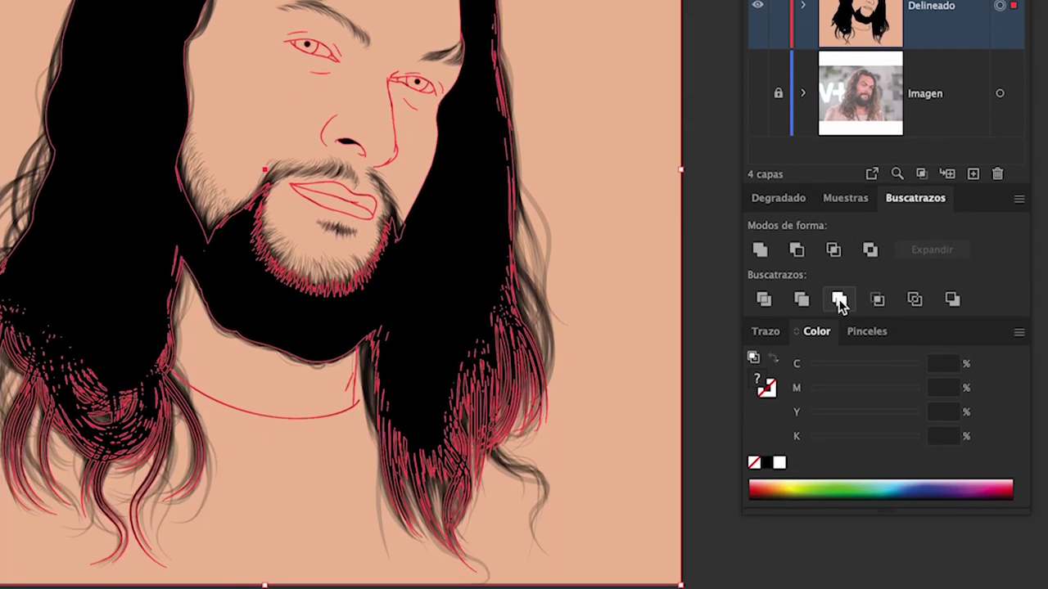
{"action": "left_click", "coordinate": [839, 302]}
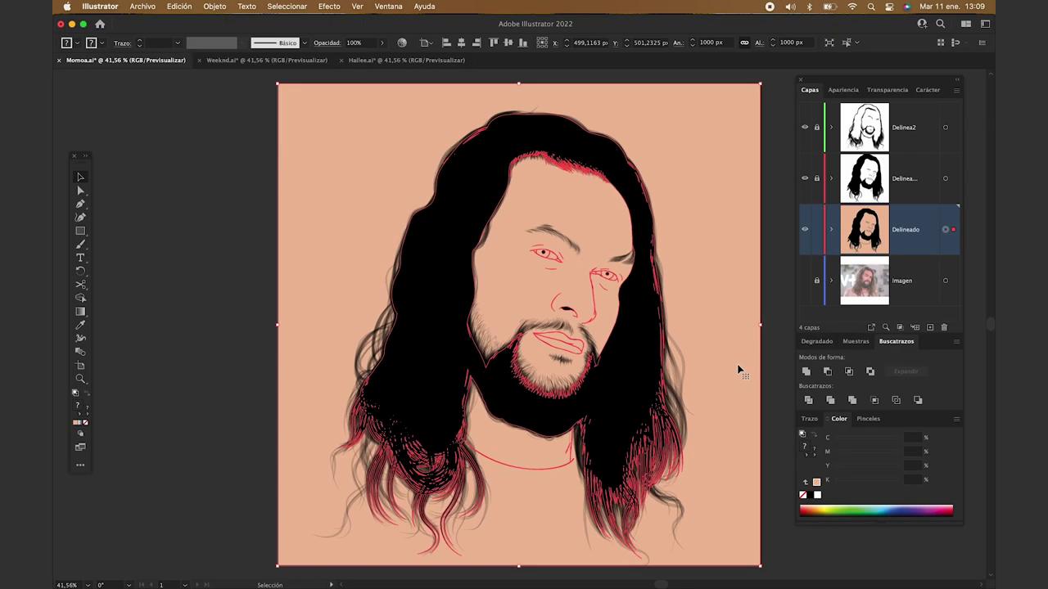
{"action": "right_click", "coordinate": [724, 370]}
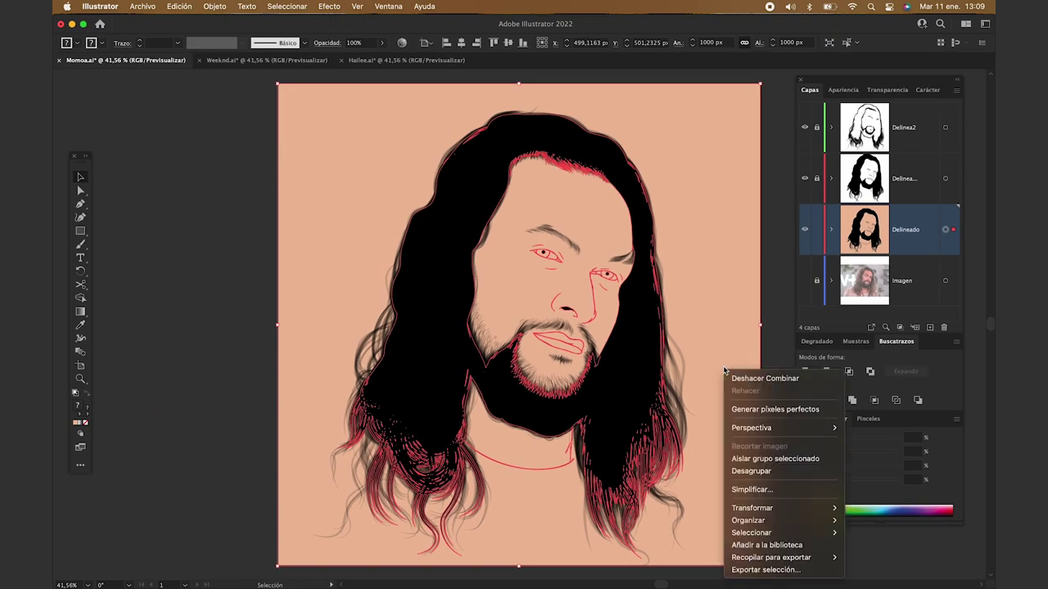
{"action": "left_click", "coordinate": [767, 472]}
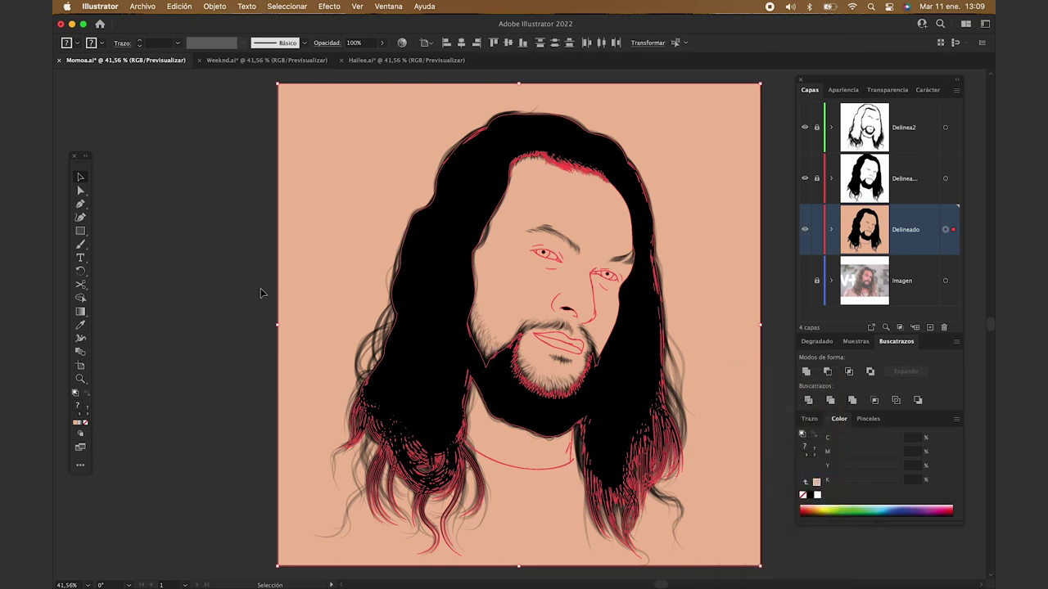
Delete the artboard-sized peach background piece.
{"action": "left_click", "coordinate": [260, 288]}
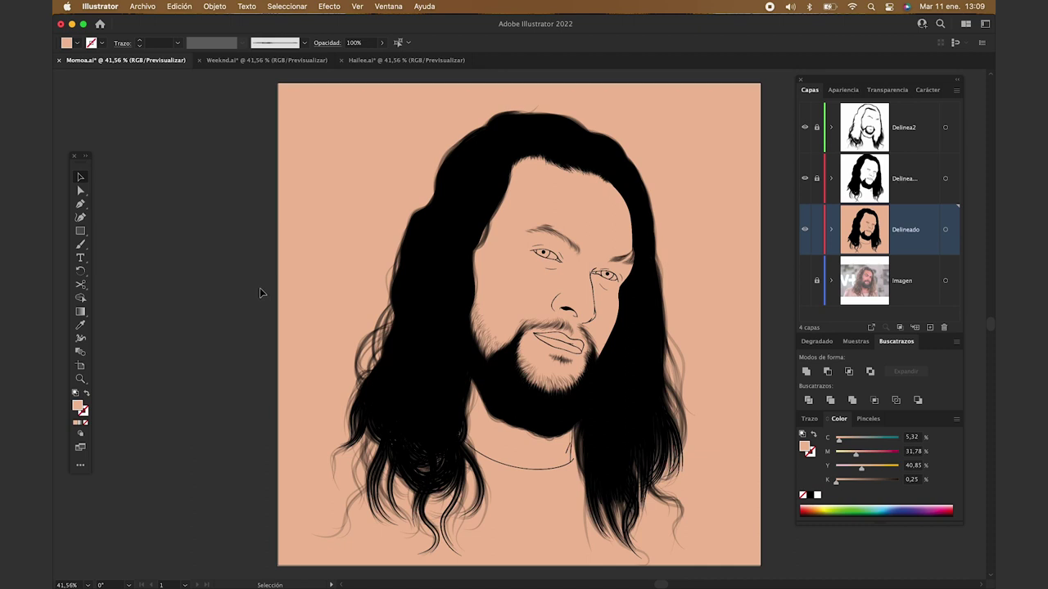
{"action": "left_click", "coordinate": [312, 291]}
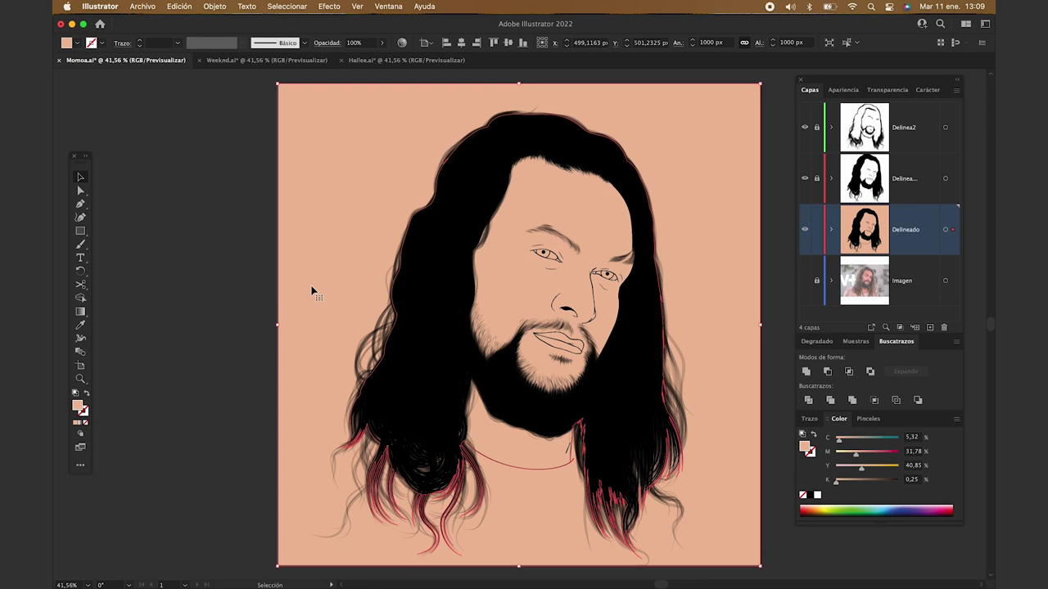
{"action": "key", "text": "Delete"}
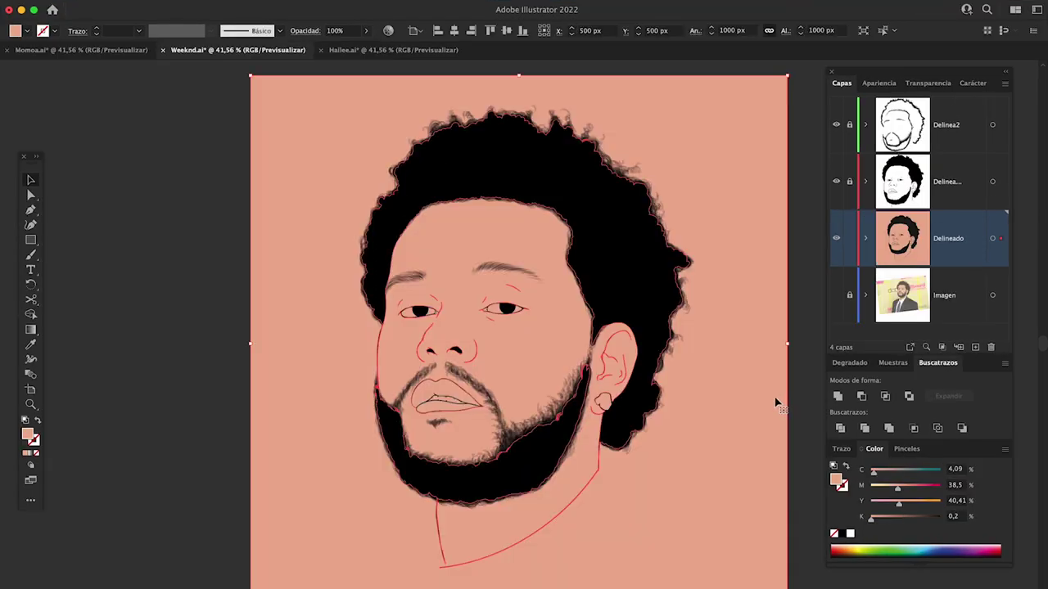
Delete Weeknd's peach background and its Delineado layer, then unlock the outline layer.
{"action": "key", "text": "Delete"}
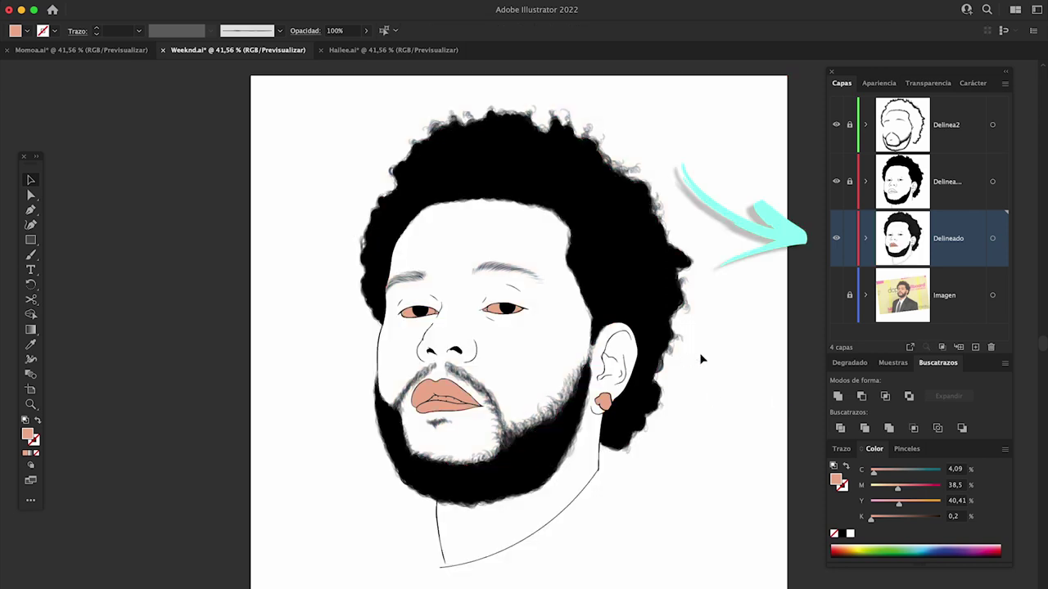
{"action": "left_click", "coordinate": [994, 347]}
{"action": "key", "text": "Return"}
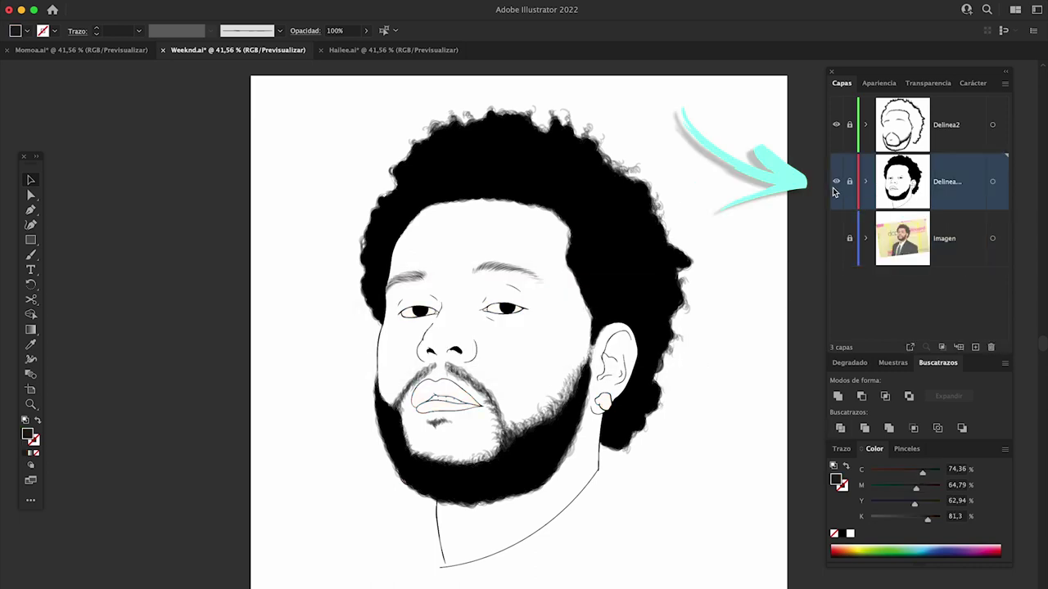
{"action": "left_click", "coordinate": [849, 182]}
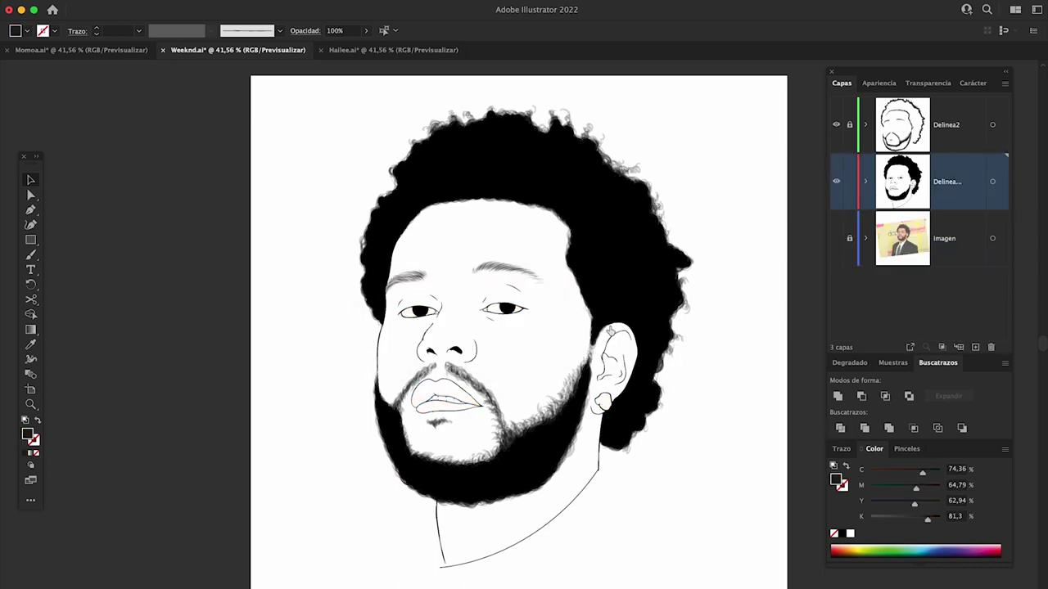
Close the open neck curve by dragging its end anchor onto the other line.
{"action": "scroll", "coordinate": [430, 381], "scroll_direction": "down", "scroll_amount": 3}
{"action": "scroll", "coordinate": [466, 480], "scroll_direction": "up", "scroll_amount": 5, "text": "alt"}
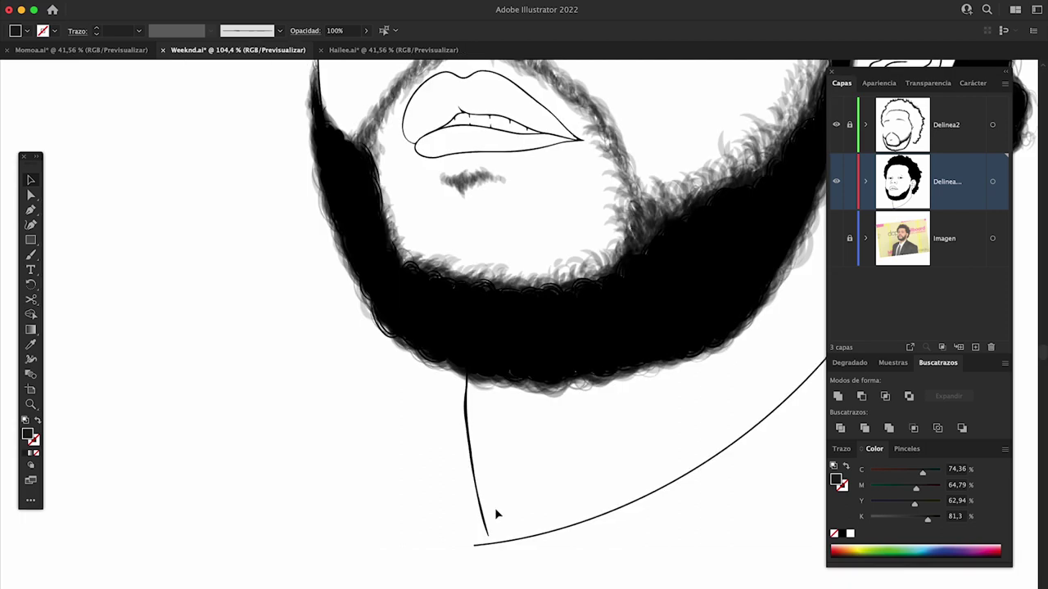
{"action": "scroll", "coordinate": [494, 510], "scroll_direction": "up", "scroll_amount": 5, "text": "alt"}
{"action": "scroll", "coordinate": [502, 522], "scroll_direction": "up", "scroll_amount": 3, "text": "alt"}
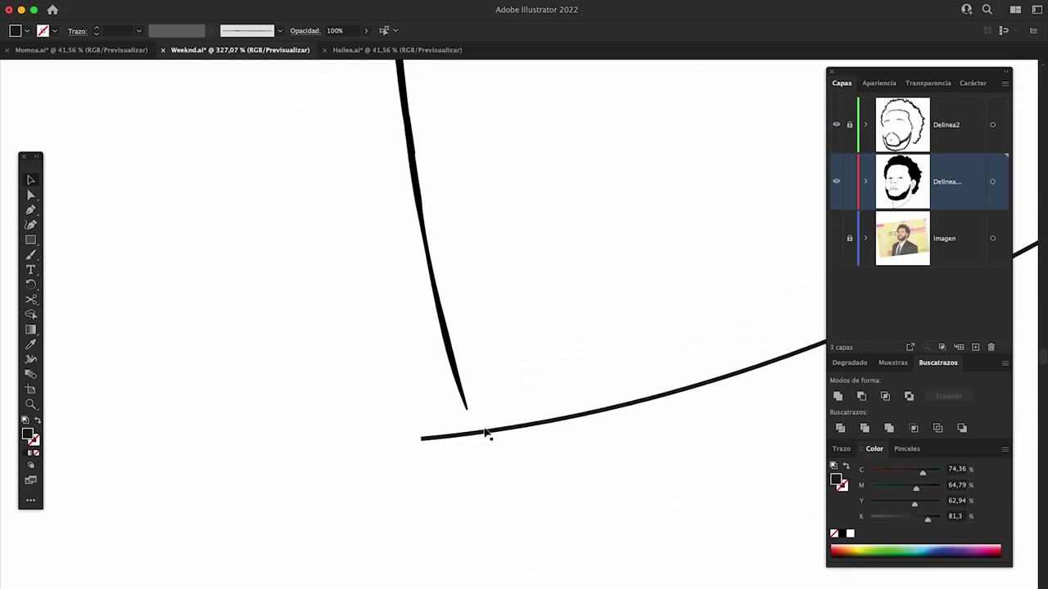
{"action": "key", "text": "a"}
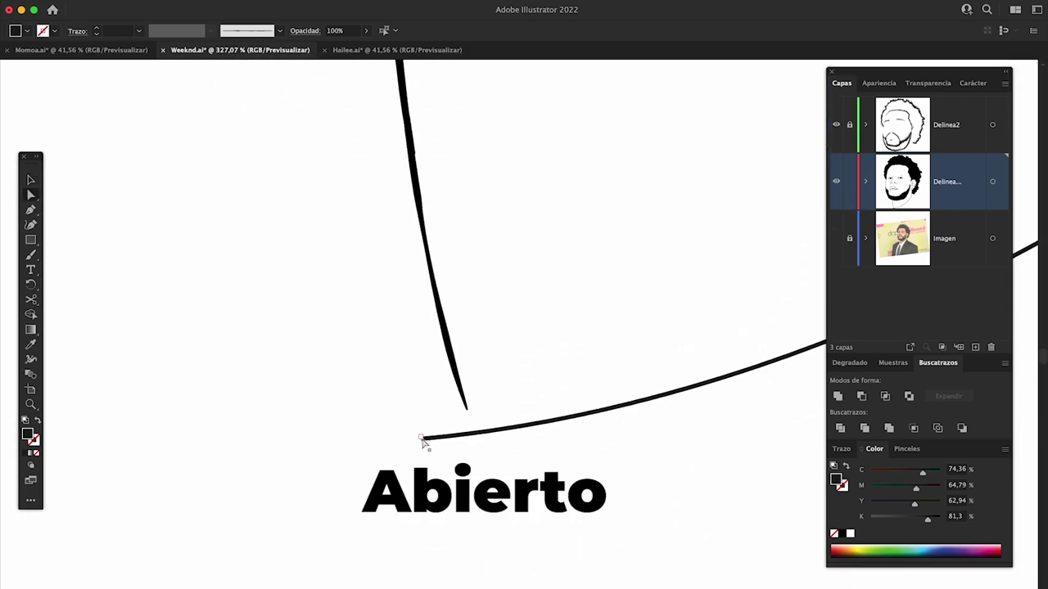
{"action": "left_click", "coordinate": [422, 440]}
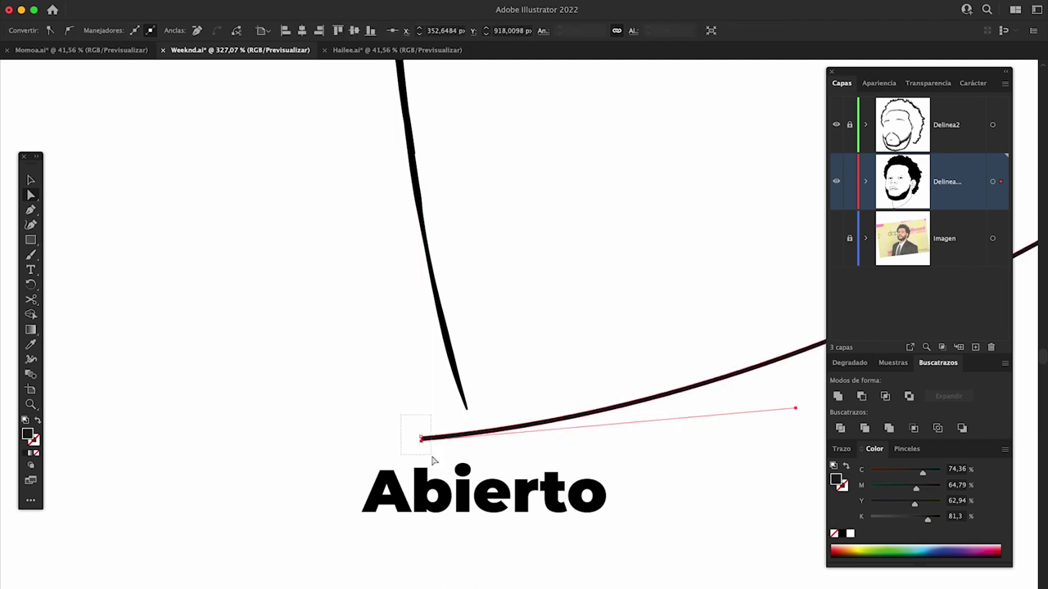
{"action": "left_click_drag", "start_coordinate": [421, 440], "coordinate": [420, 416]}
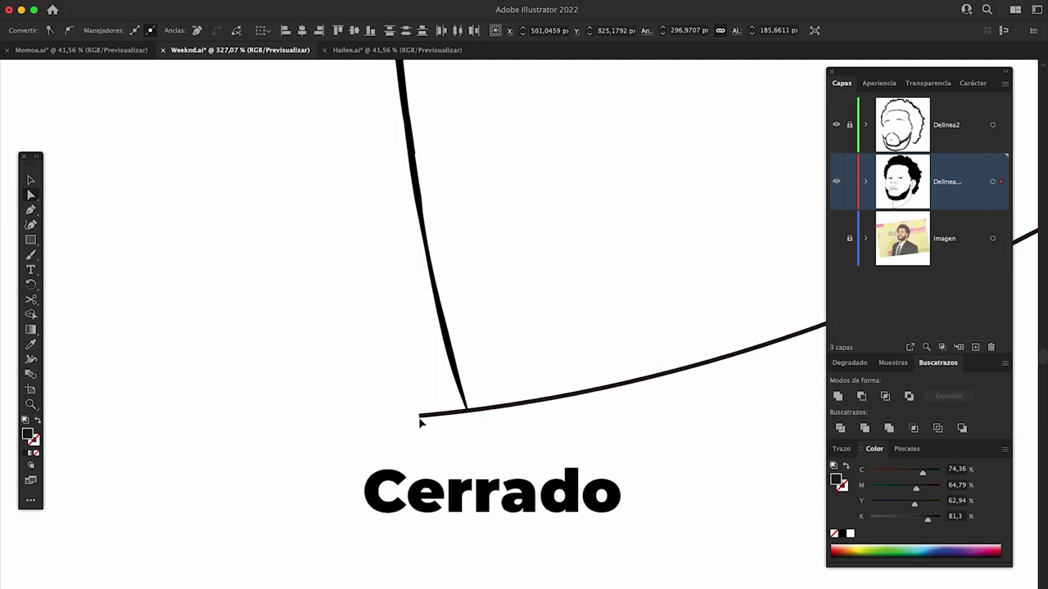
Clip the pink background rectangle so it fills only the face.
{"action": "key", "text": "v"}
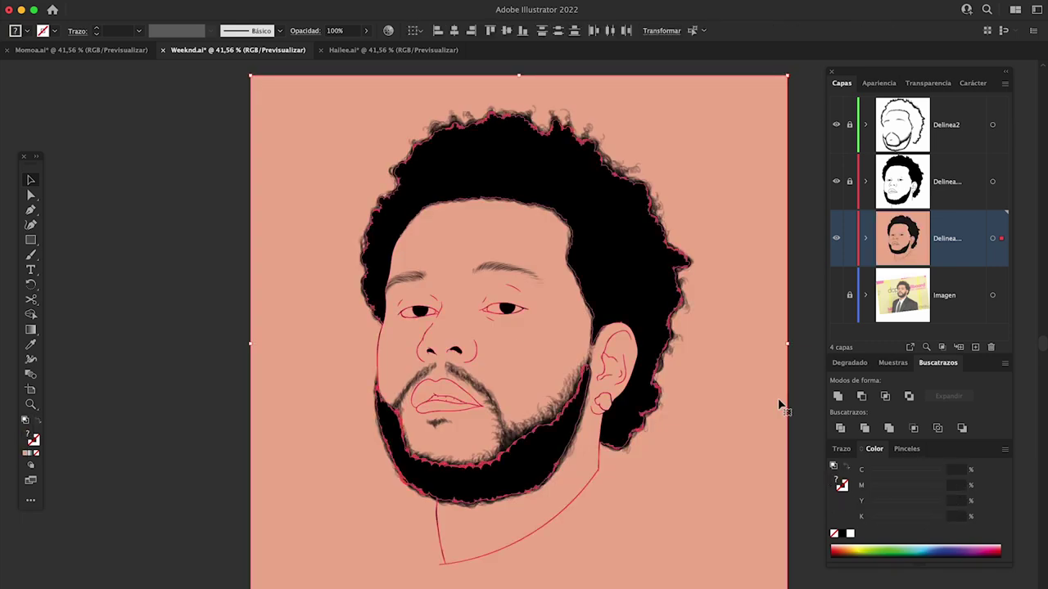
{"action": "left_click", "coordinate": [782, 393]}
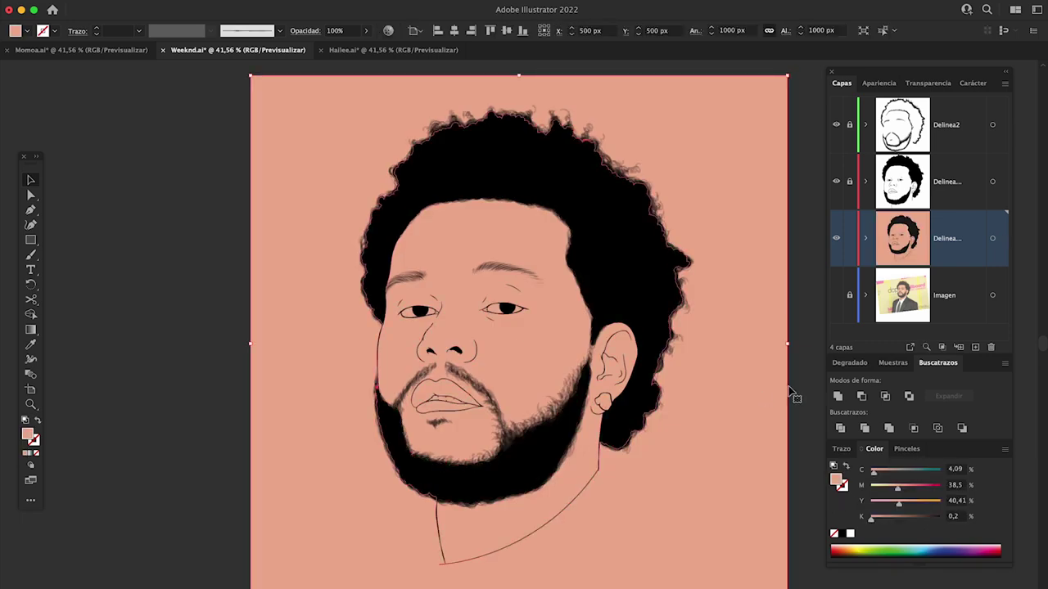
{"action": "key", "text": "ctrl+7"}
{"action": "key", "text": "ctrl+shift+Tab"}
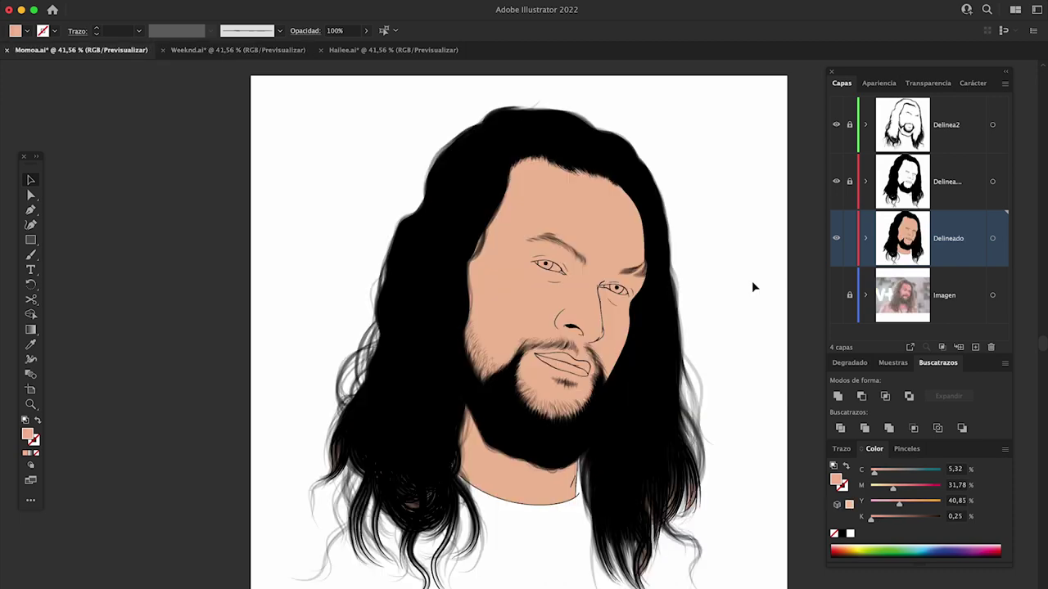
{"action": "scroll", "coordinate": [642, 297], "scroll_direction": "up", "scroll_amount": 2}
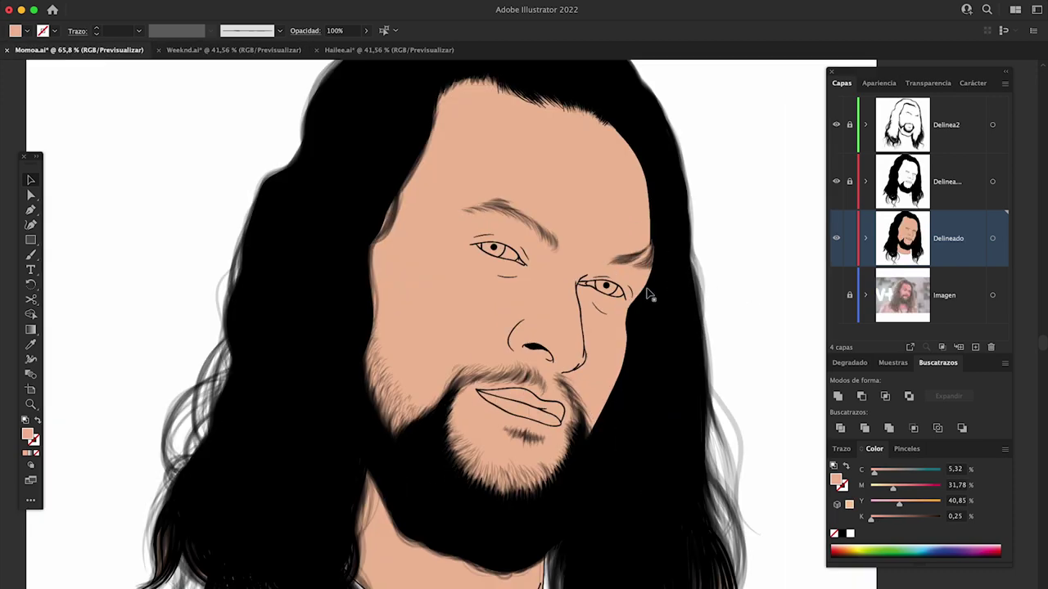
{"action": "left_click_drag", "start_coordinate": [515, 260], "coordinate": [158, 262]}
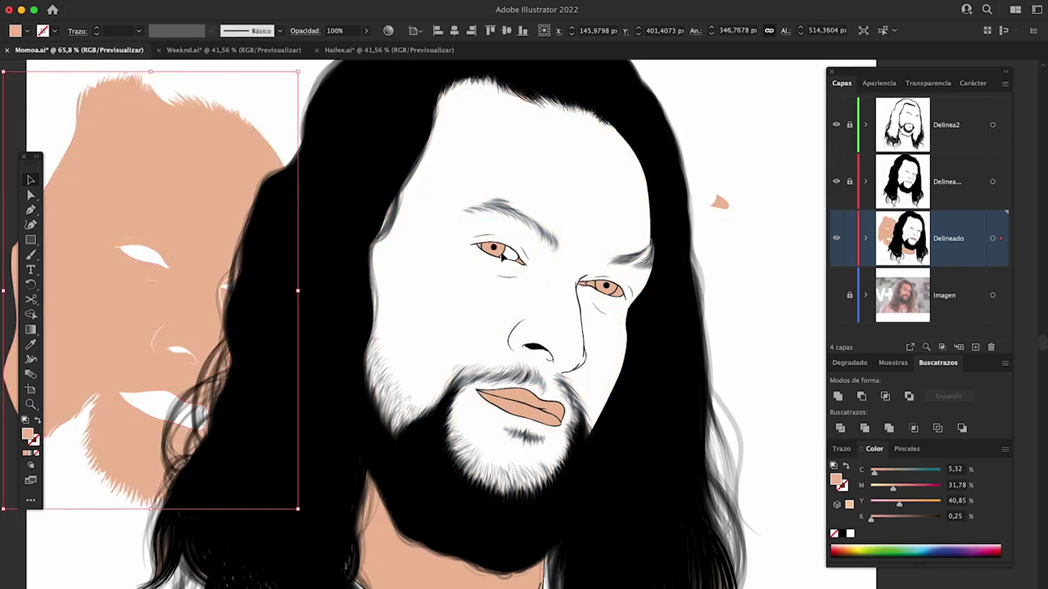
{"action": "left_click", "coordinate": [481, 312]}
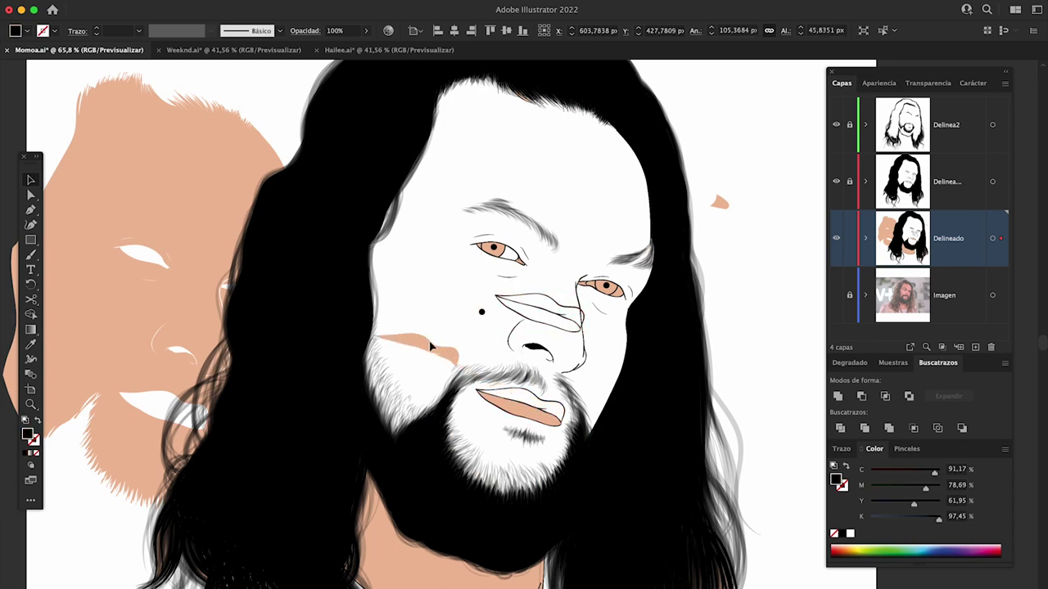
{"action": "left_click_drag", "start_coordinate": [524, 405], "coordinate": [501, 436]}
{"action": "left_click_drag", "start_coordinate": [630, 288], "coordinate": [714, 300]}
{"action": "left_click_drag", "start_coordinate": [777, 433], "coordinate": [780, 375]}
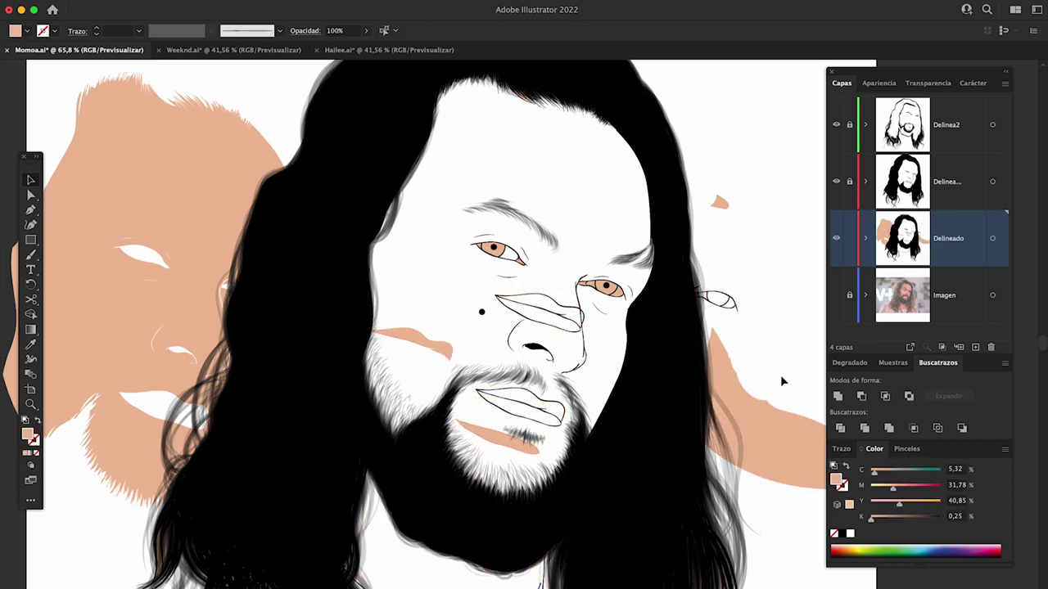
{"action": "key", "text": "ctrl+minus"}
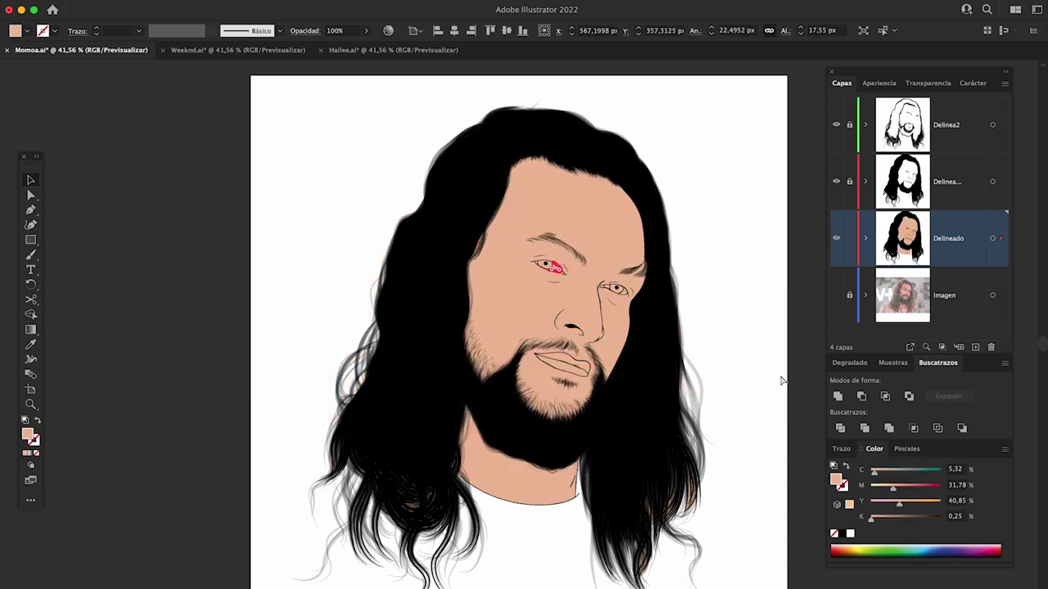
{"action": "left_click", "coordinate": [733, 340]}
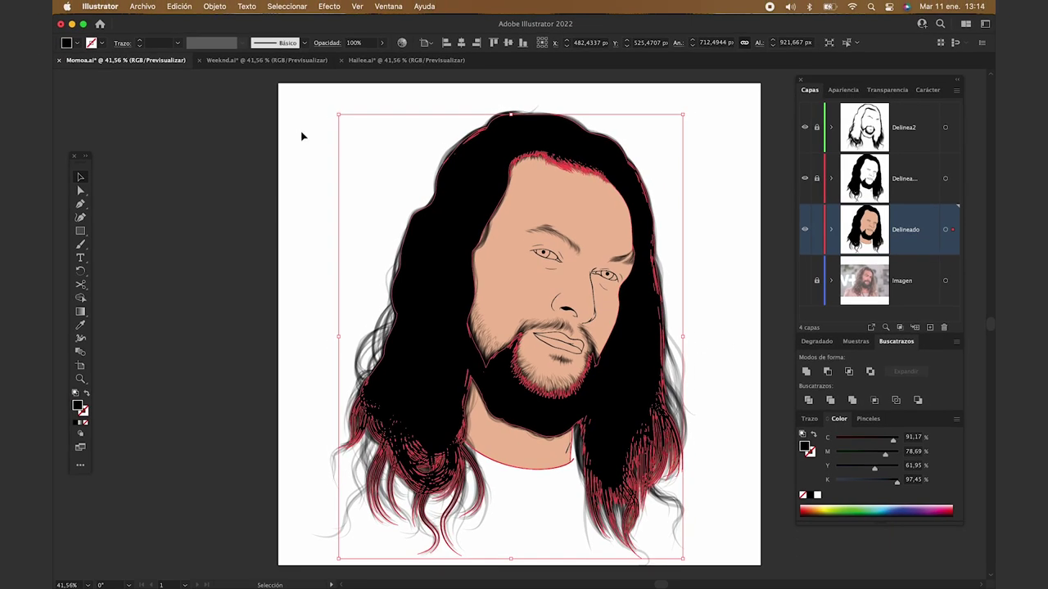
Delete the black line shapes via Select > Same > Blending Mode and rename the layer Color.
{"action": "left_click", "coordinate": [287, 6]}
{"action": "mouse_move", "coordinate": [279, 121]}
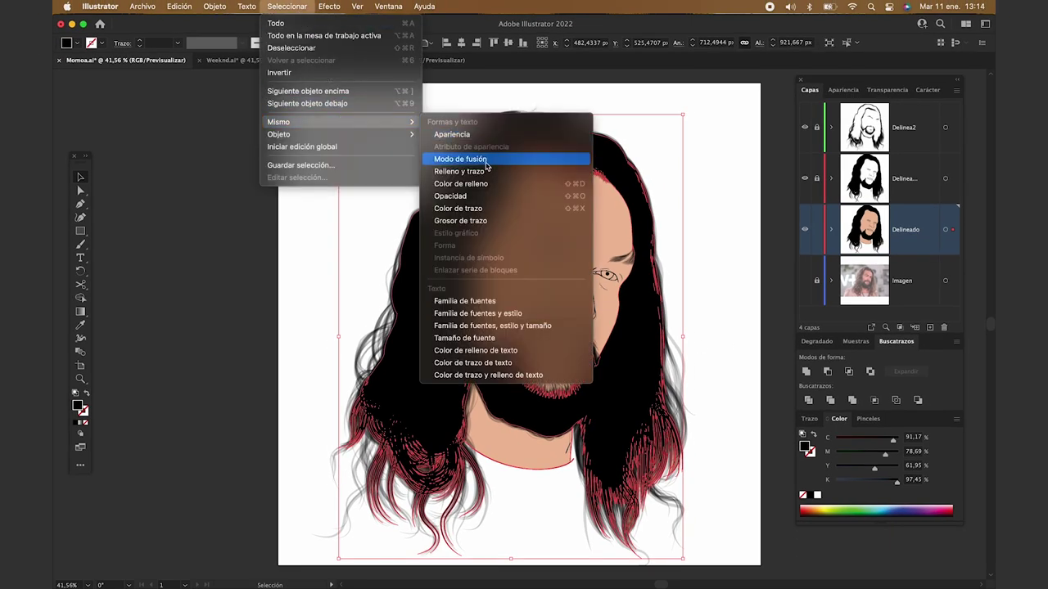
{"action": "left_click", "coordinate": [503, 184]}
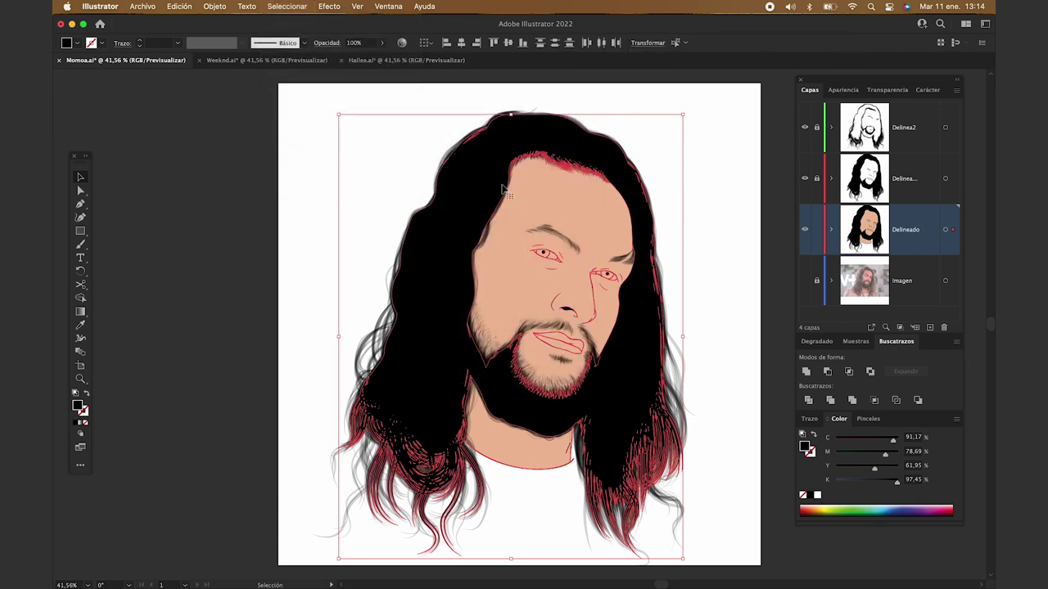
{"action": "key", "text": "Delete"}
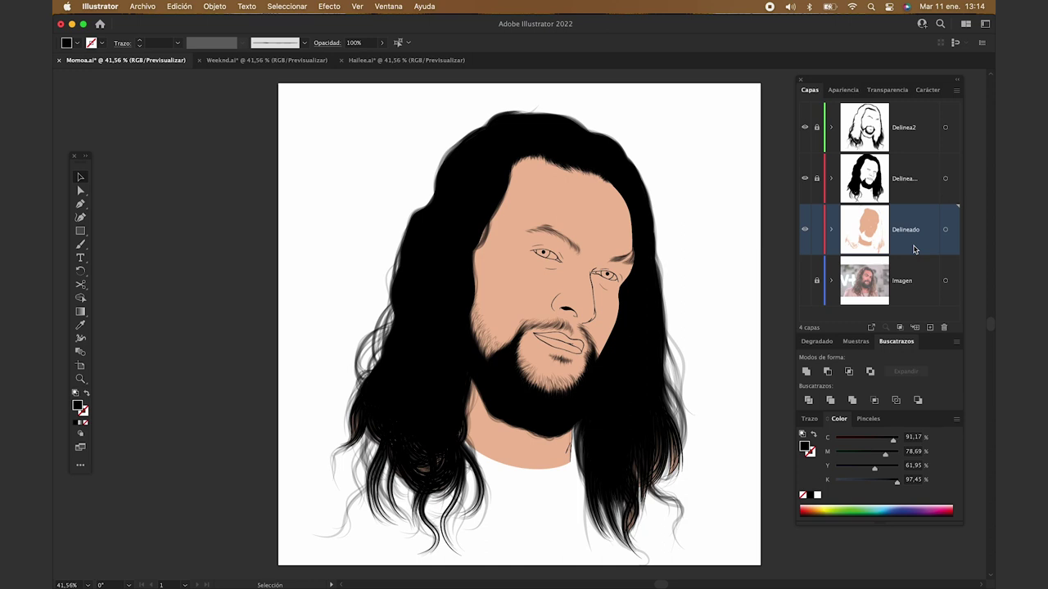
{"action": "double_click", "coordinate": [905, 230]}
{"action": "type", "text": "Color"}
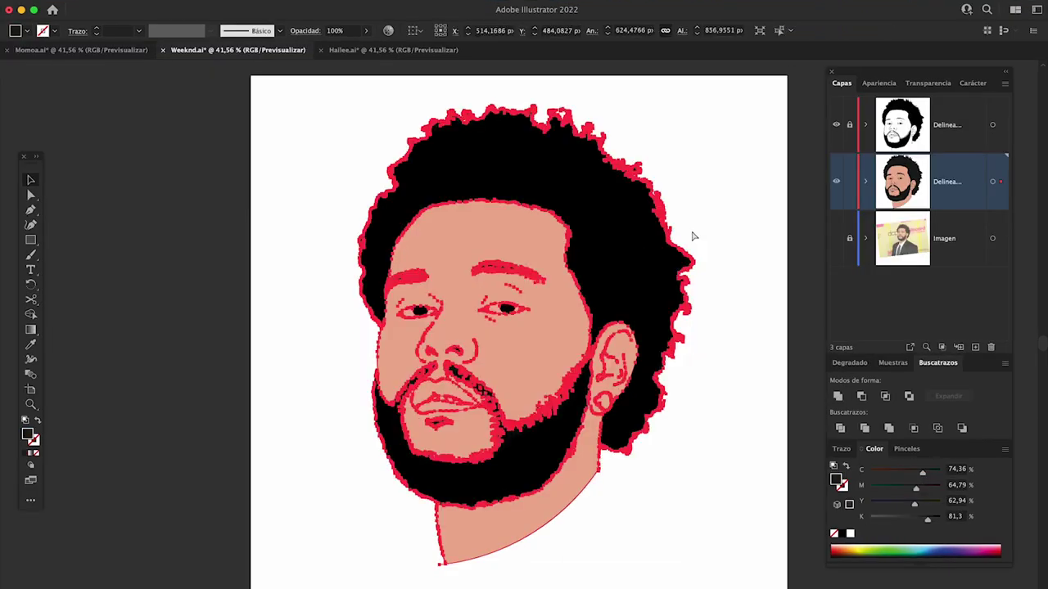
Delete the black outline artwork from the middle layer.
{"action": "key", "text": "Delete"}
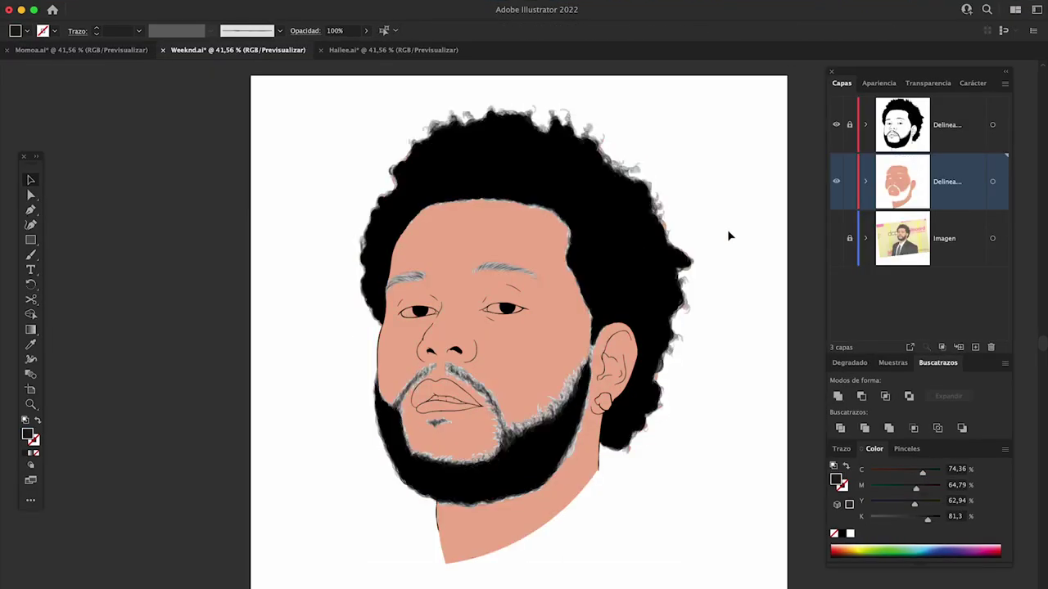
{"action": "left_click", "coordinate": [866, 125]}
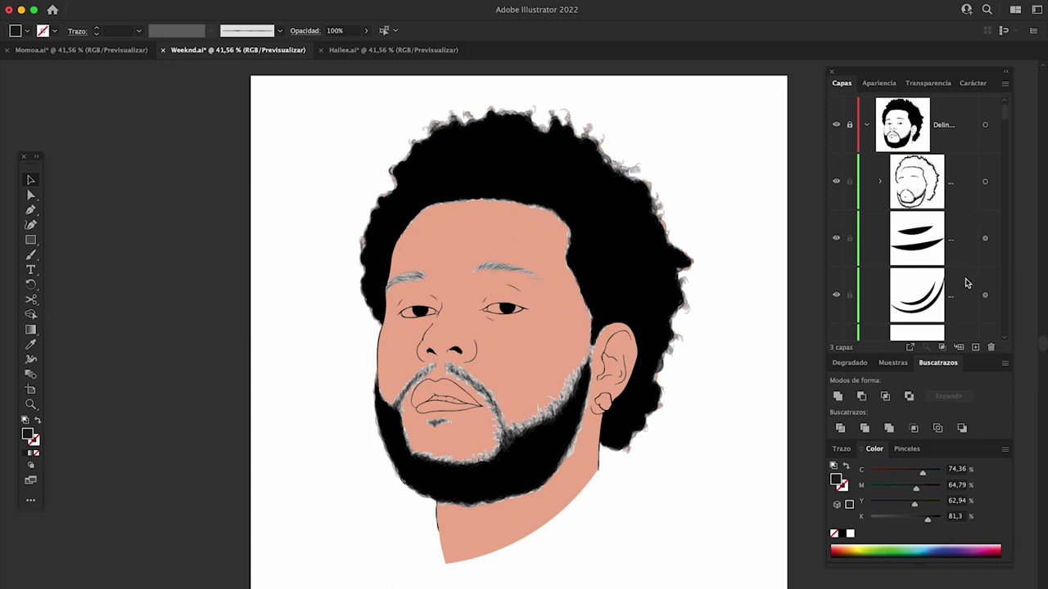
{"action": "left_click", "coordinate": [866, 125]}
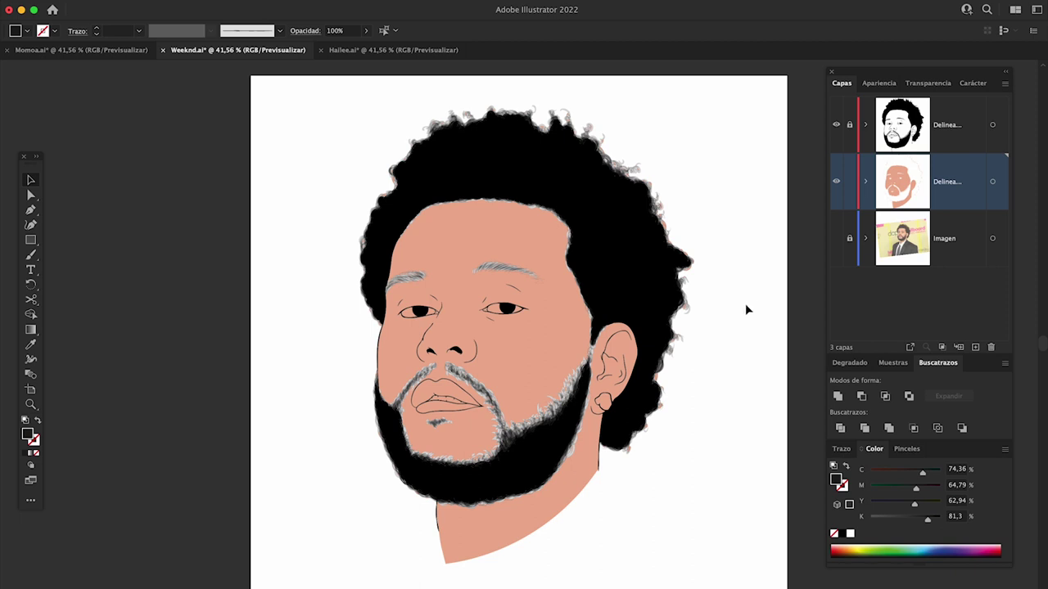
Sample the face's skin tone and draw Pencil strokes along the hairline and jawline.
{"action": "left_click", "coordinate": [32, 346]}
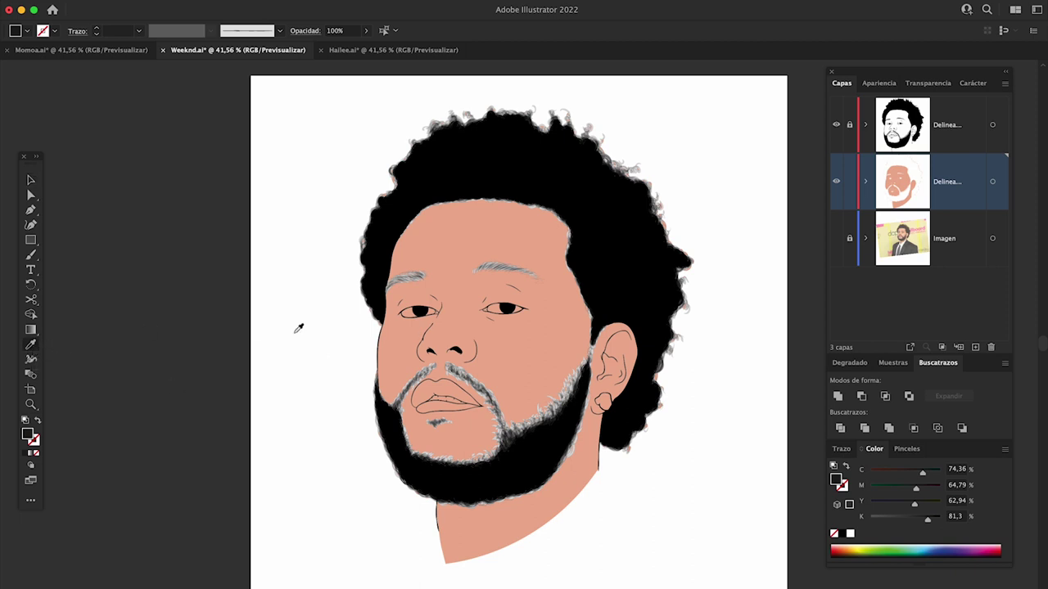
{"action": "left_click", "coordinate": [547, 345]}
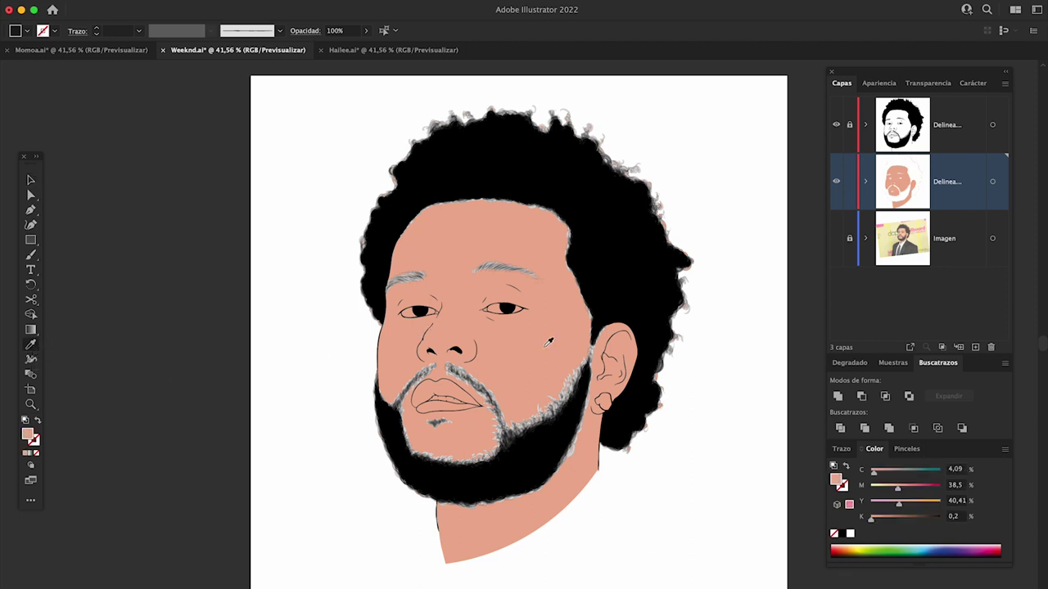
{"action": "left_click", "coordinate": [31, 255]}
{"action": "left_click", "coordinate": [73, 286]}
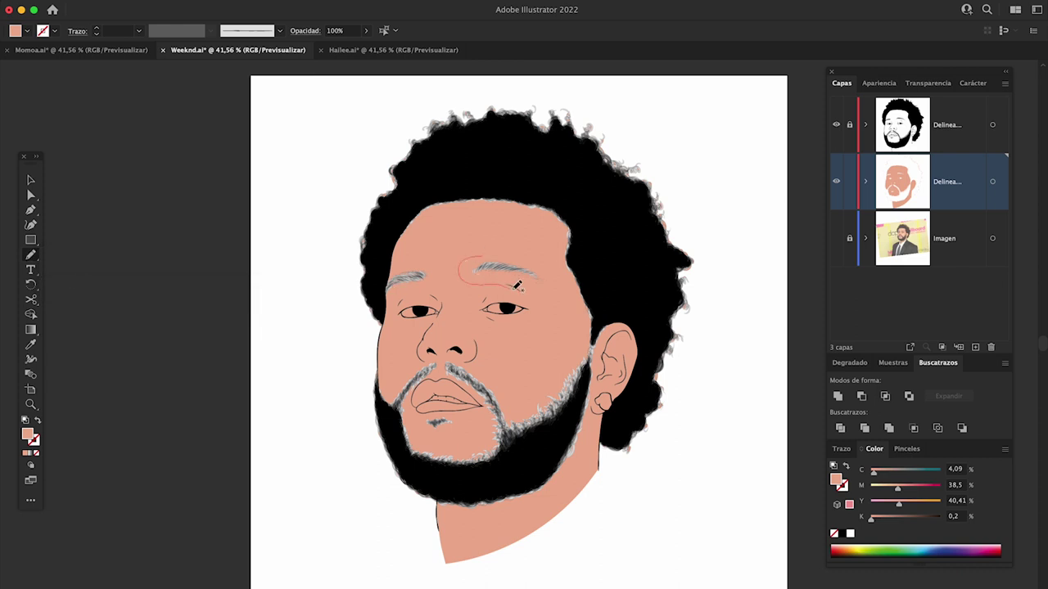
{"action": "left_click_drag", "start_coordinate": [588, 236], "coordinate": [508, 182]}
{"action": "mouse_move", "coordinate": [544, 364]}
{"action": "left_mouse_down"}
{"action": "mouse_move", "coordinate": [456, 514]}
{"action": "mouse_move", "coordinate": [492, 408]}
{"action": "mouse_move", "coordinate": [533, 415]}
{"action": "mouse_move", "coordinate": [479, 378]}
{"action": "mouse_move", "coordinate": [397, 416]}
{"action": "mouse_move", "coordinate": [384, 395]}
{"action": "left_mouse_up"}
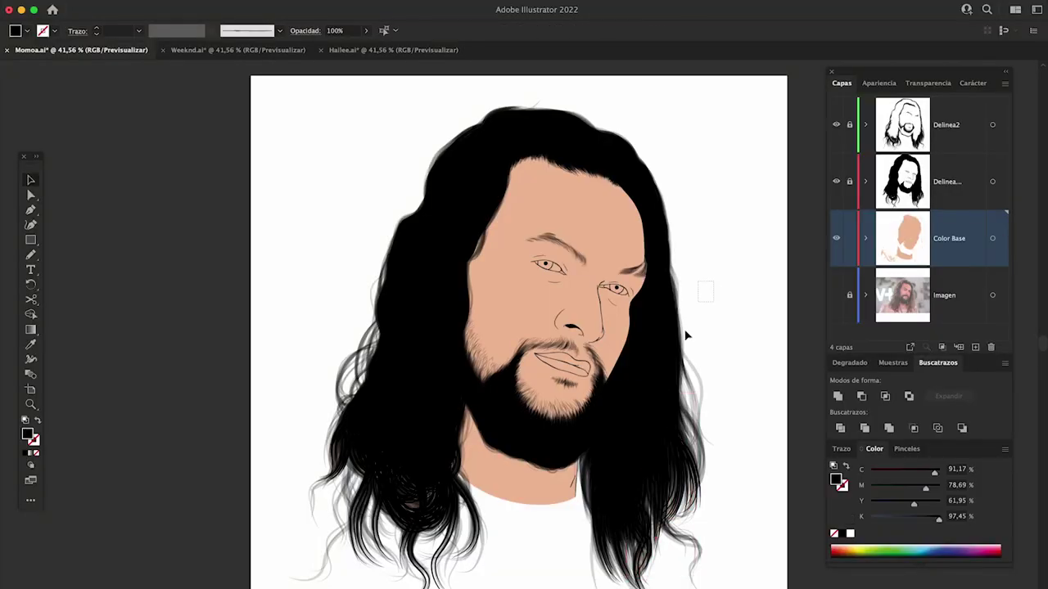
Check the hair edges for stray shapes and delete the skin sliver near the right hair edge.
{"action": "left_click_drag", "start_coordinate": [691, 275], "coordinate": [664, 393]}
{"action": "left_click_drag", "start_coordinate": [629, 118], "coordinate": [486, 155]}
{"action": "left_click_drag", "start_coordinate": [276, 421], "coordinate": [426, 526]}
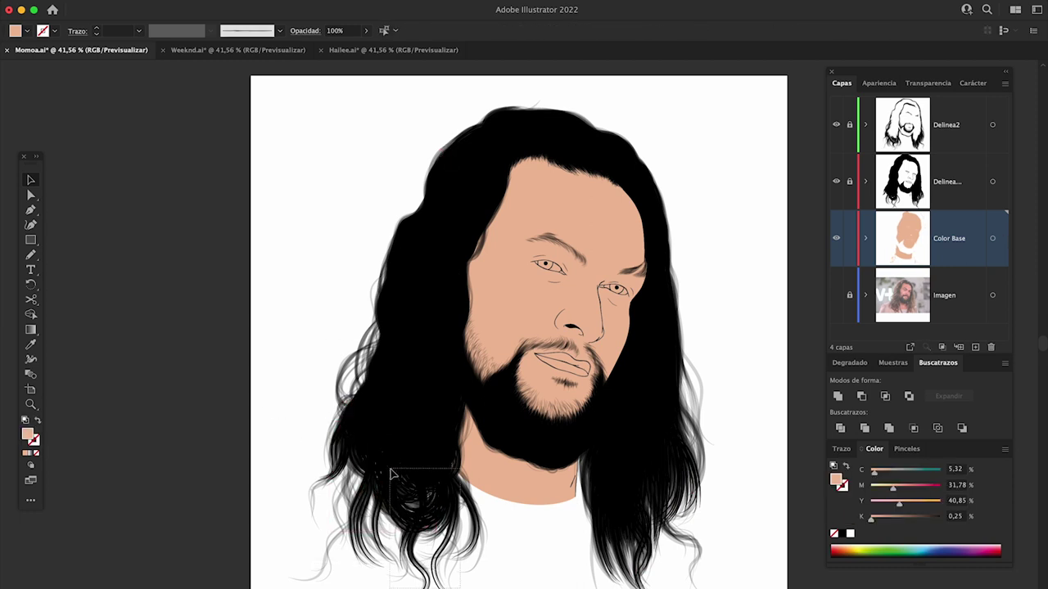
{"action": "left_click_drag", "start_coordinate": [458, 485], "coordinate": [387, 489]}
{"action": "left_click_drag", "start_coordinate": [618, 549], "coordinate": [595, 441]}
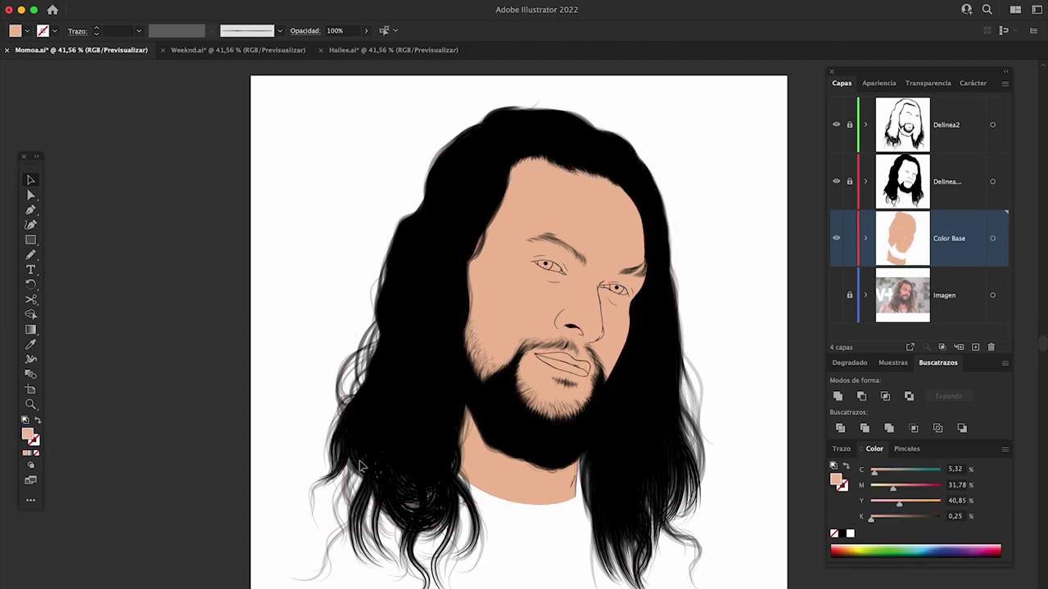
{"action": "left_click_drag", "start_coordinate": [701, 145], "coordinate": [667, 256]}
{"action": "key", "text": "Delete"}
{"action": "left_click", "coordinate": [671, 336]}
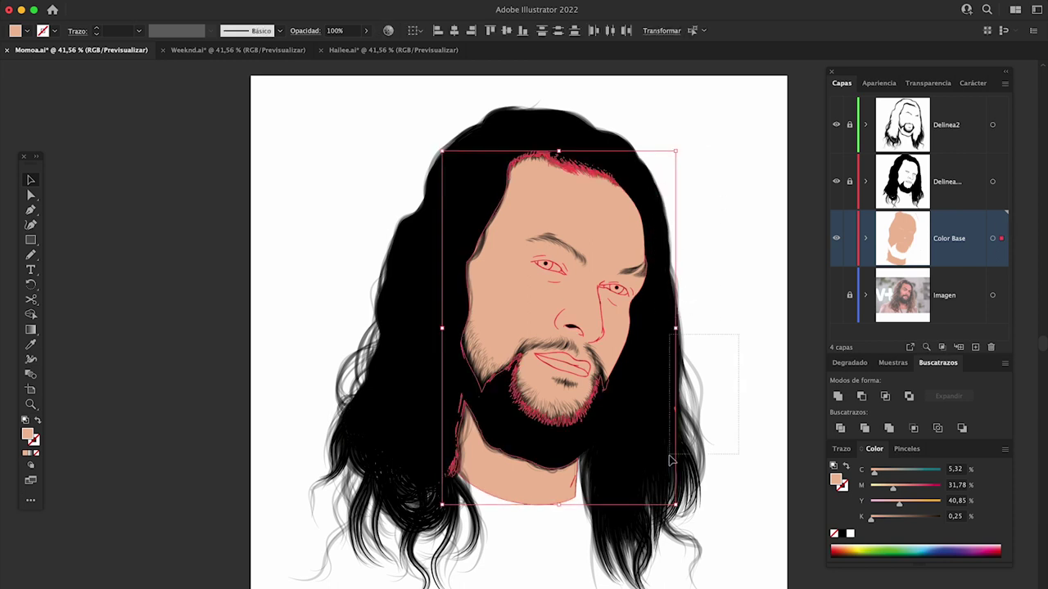
{"action": "left_click", "coordinate": [712, 388]}
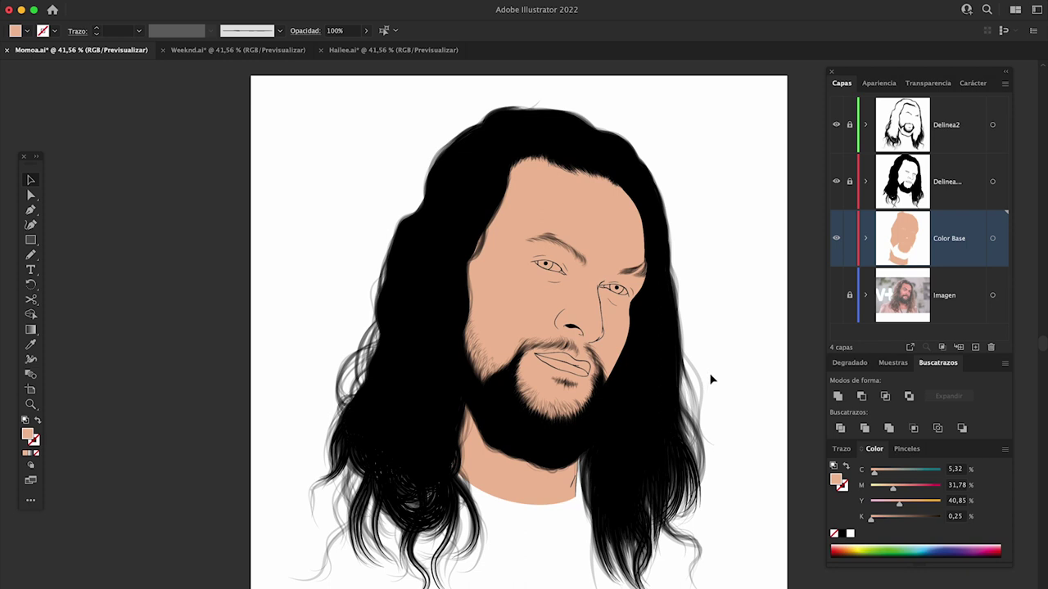
{"action": "scroll", "coordinate": [615, 289], "scroll_direction": "up", "scroll_amount": 5}
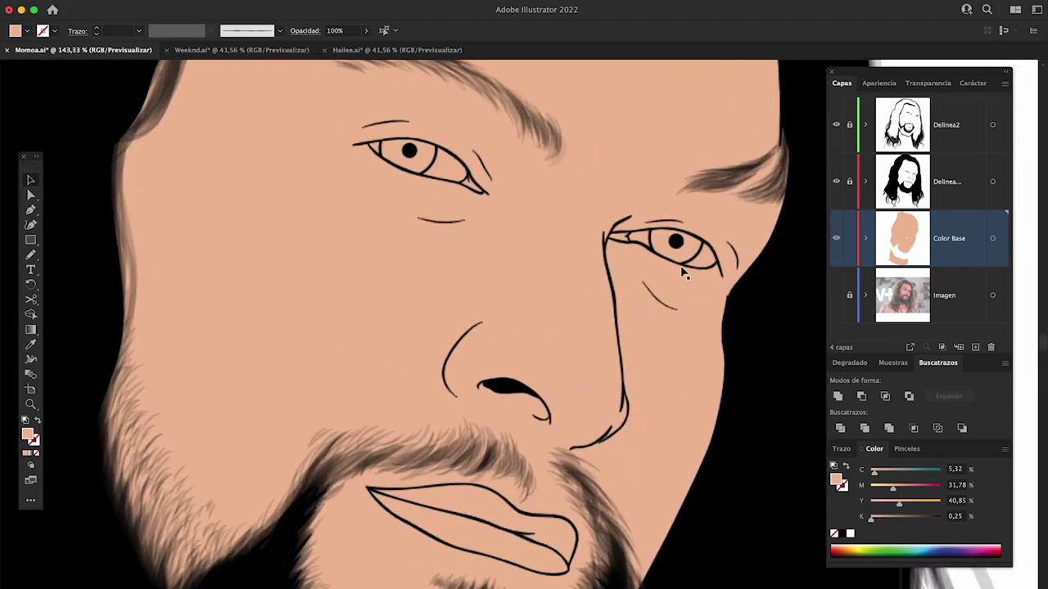
Fill the right eye shape white and recolour its inner corner.
{"action": "left_click", "coordinate": [700, 265]}
{"action": "left_click_drag", "start_coordinate": [700, 265], "coordinate": [551, 300]}
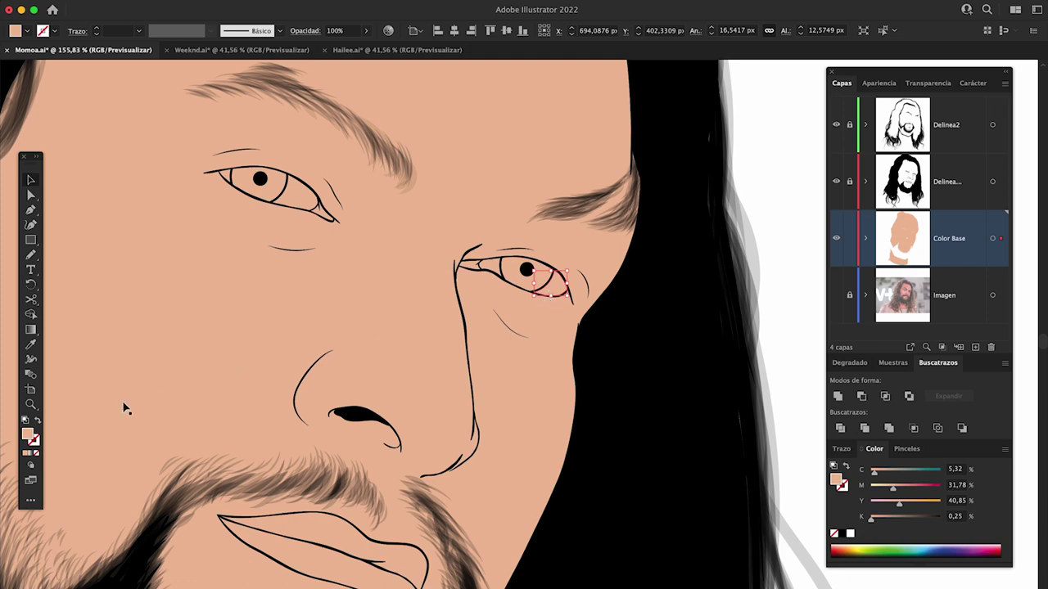
{"action": "double_click", "coordinate": [27, 434]}
{"action": "left_click_drag", "start_coordinate": [547, 299], "coordinate": [498, 291]}
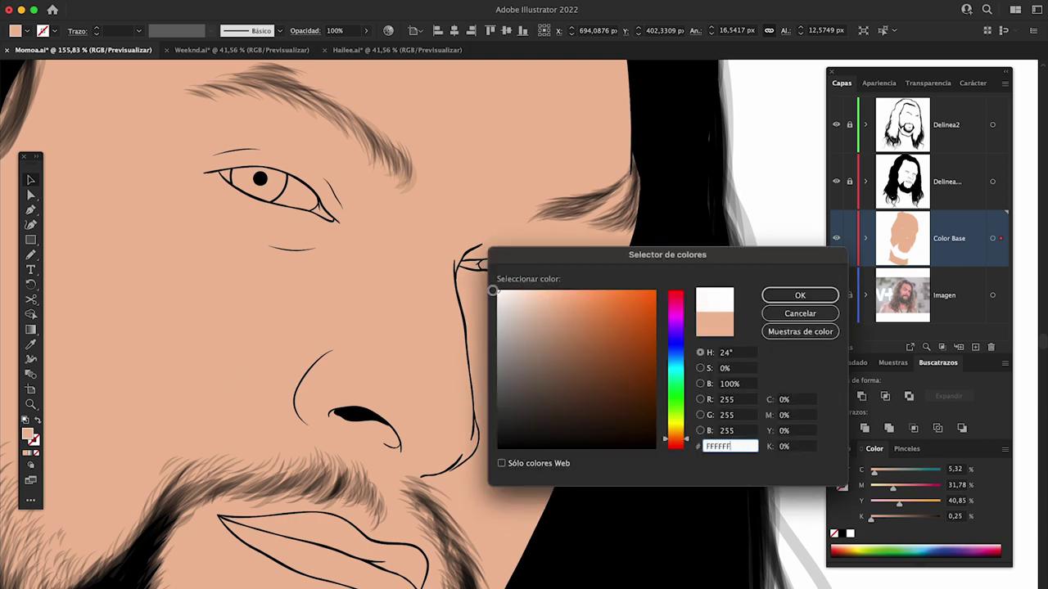
{"action": "left_click", "coordinate": [800, 295]}
{"action": "left_click", "coordinate": [491, 267]}
{"action": "double_click", "coordinate": [27, 433]}
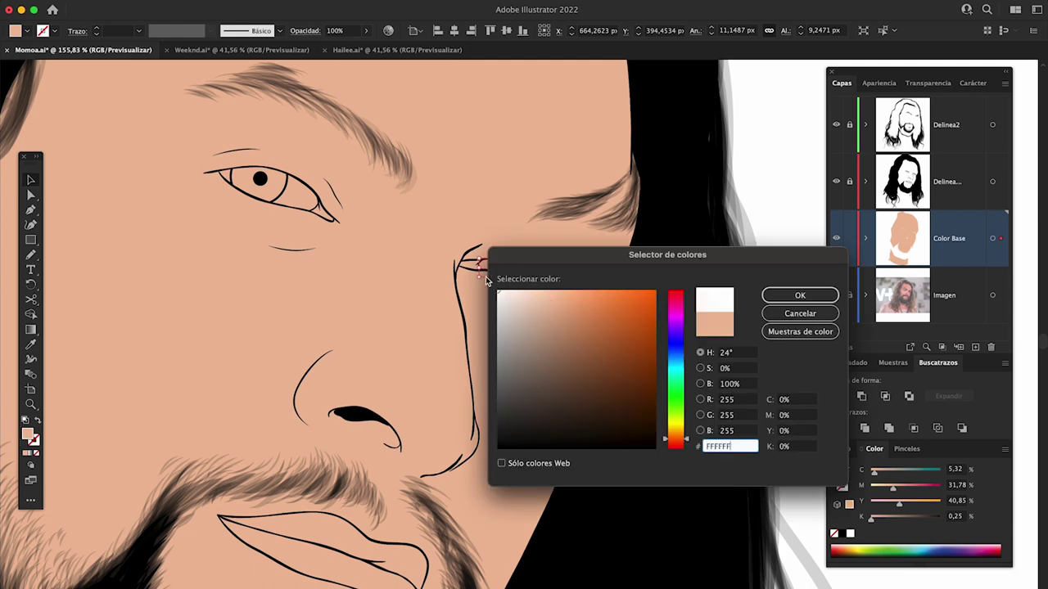
{"action": "left_click", "coordinate": [799, 296]}
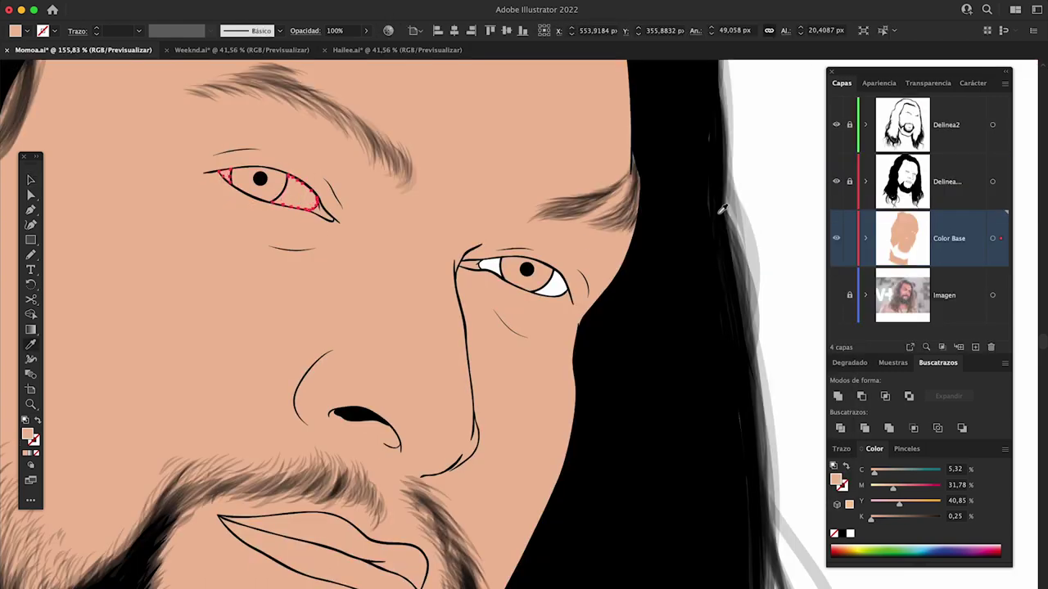
{"action": "left_click", "coordinate": [780, 184]}
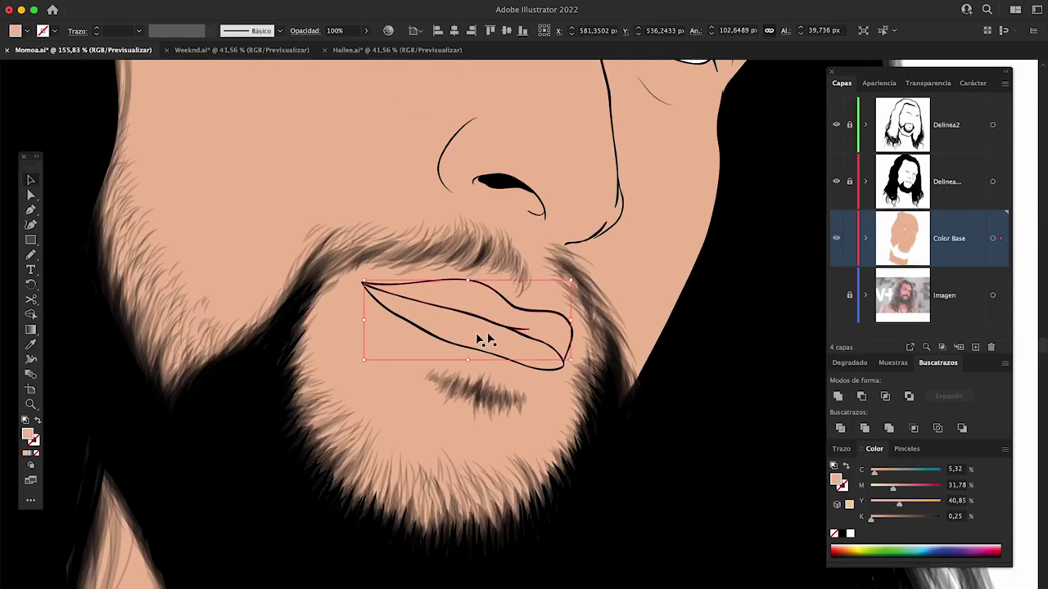
Give the lips a reddish fill, finishing with hex D38879.
{"action": "left_click", "coordinate": [481, 339]}
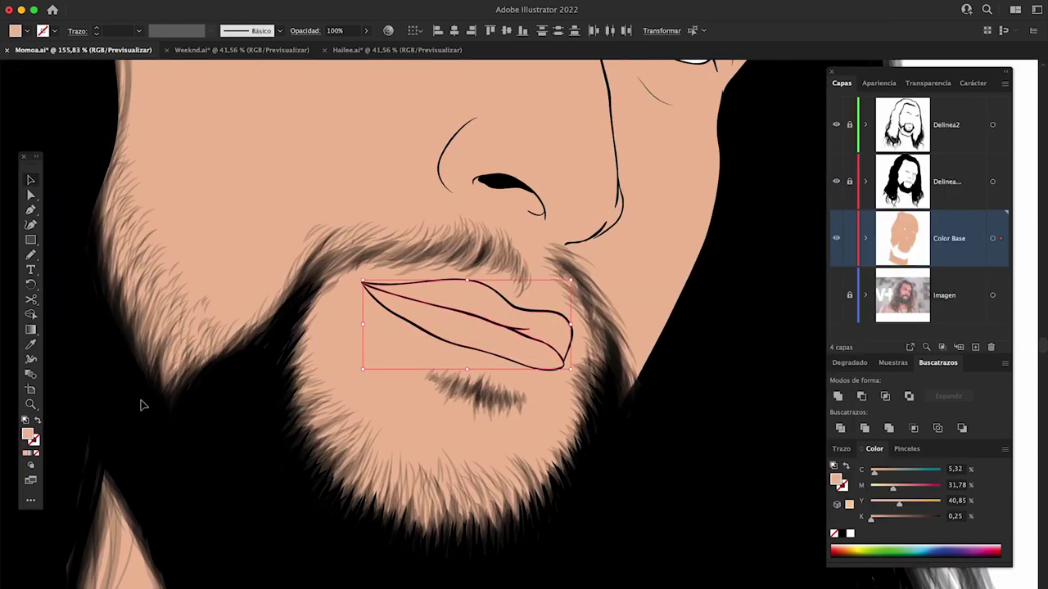
{"action": "double_click", "coordinate": [27, 434]}
{"action": "left_click_drag", "start_coordinate": [676, 446], "coordinate": [676, 443]}
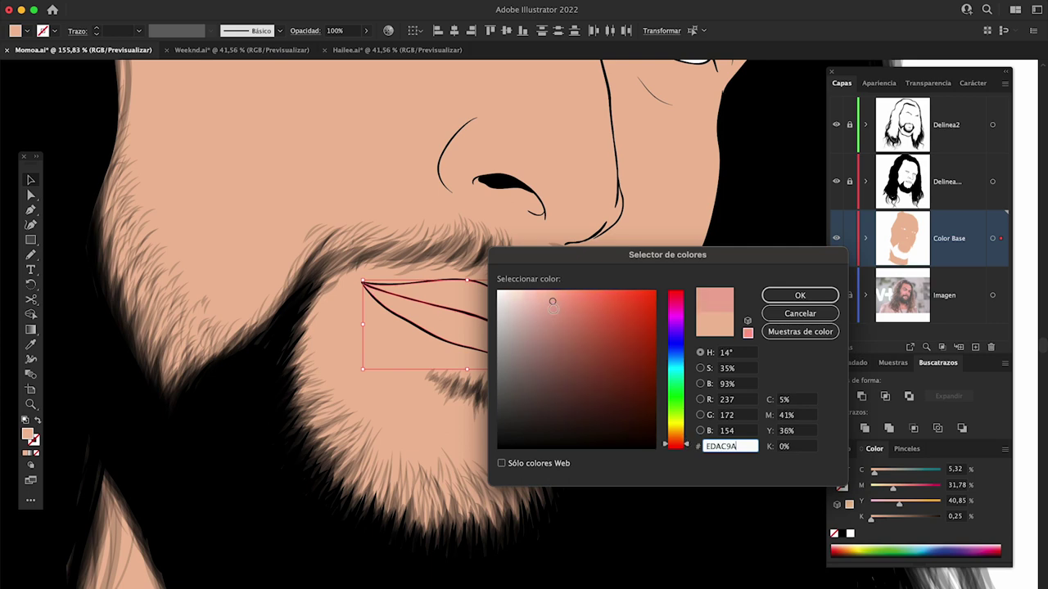
{"action": "left_click", "coordinate": [578, 327]}
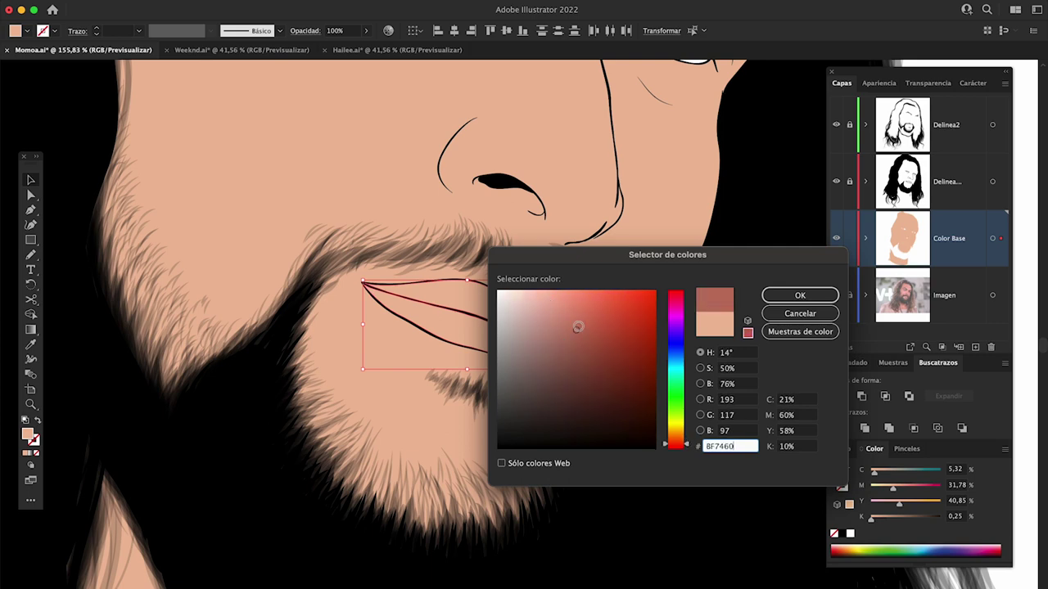
{"action": "left_click", "coordinate": [799, 295]}
{"action": "double_click", "coordinate": [27, 434]}
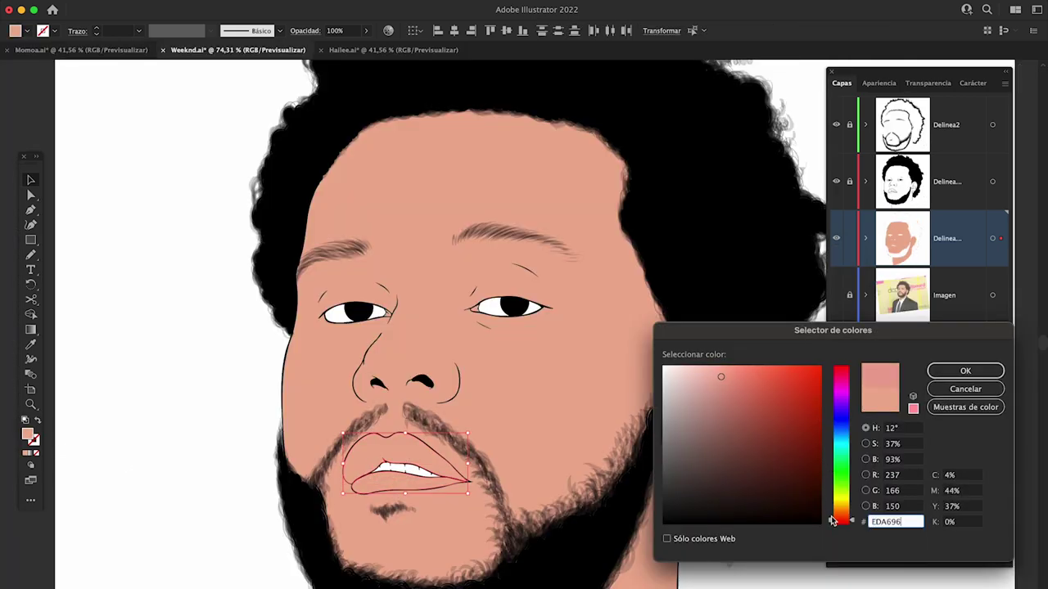
{"action": "type", "text": "D38879"}
{"action": "left_click", "coordinate": [930, 373]}
Fill the earring grey, then select the inner eye-corner shapes and the pearl necklace group.
{"action": "double_click", "coordinate": [27, 434]}
{"action": "left_click", "coordinate": [965, 370]}
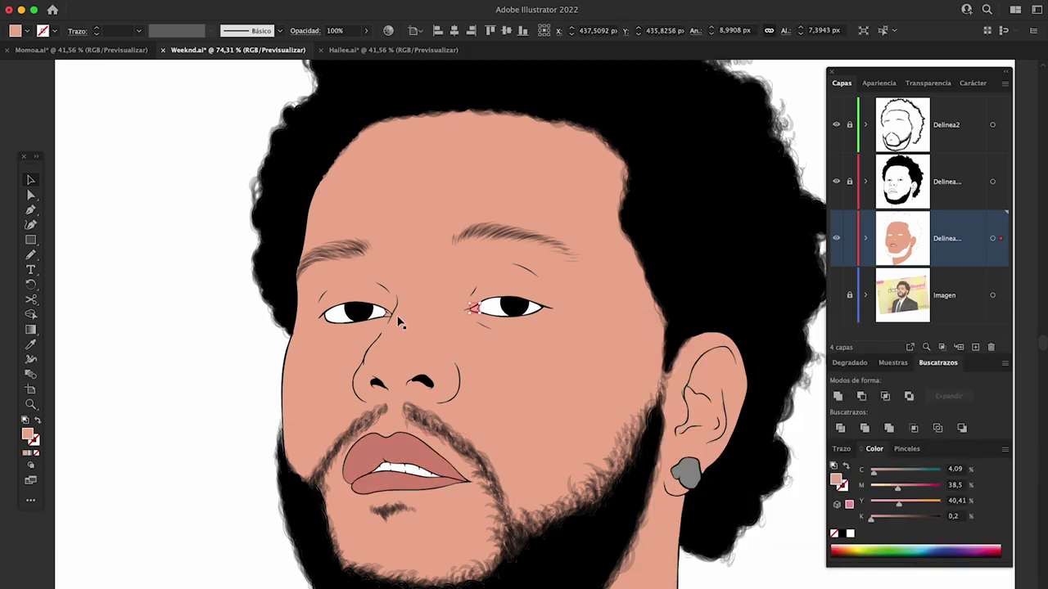
{"action": "left_click", "coordinate": [389, 319]}
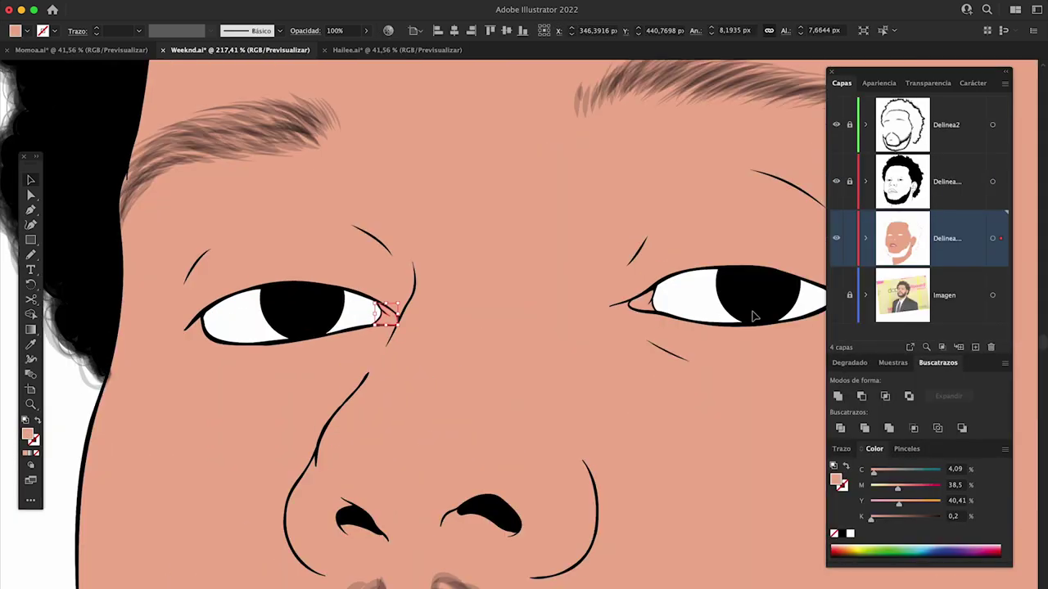
{"action": "scroll", "coordinate": [702, 377], "scroll_direction": "down", "scroll_amount": 3}
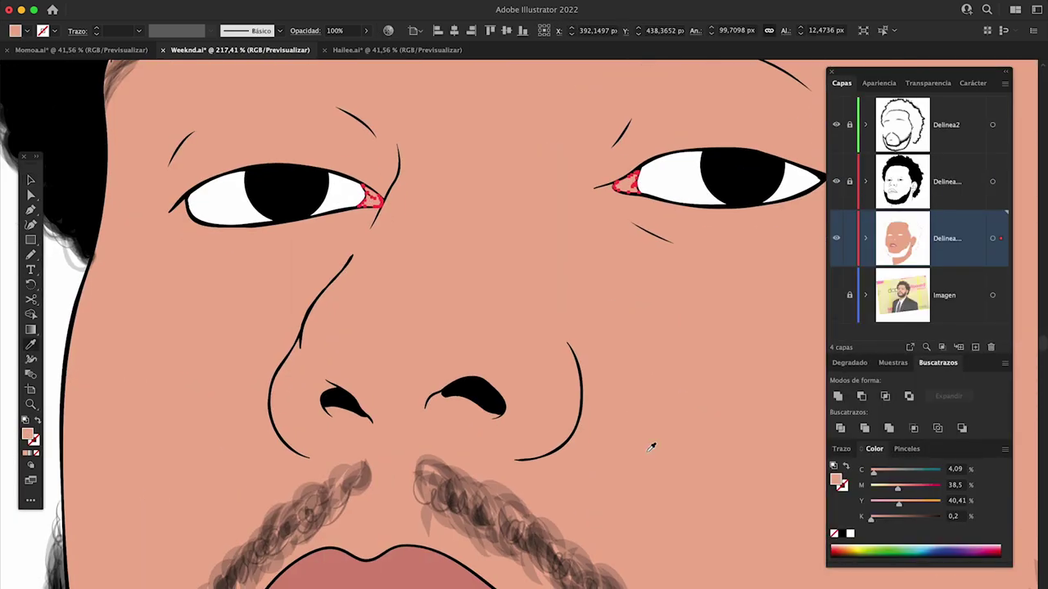
{"action": "scroll", "coordinate": [565, 441], "scroll_direction": "down", "scroll_amount": 3}
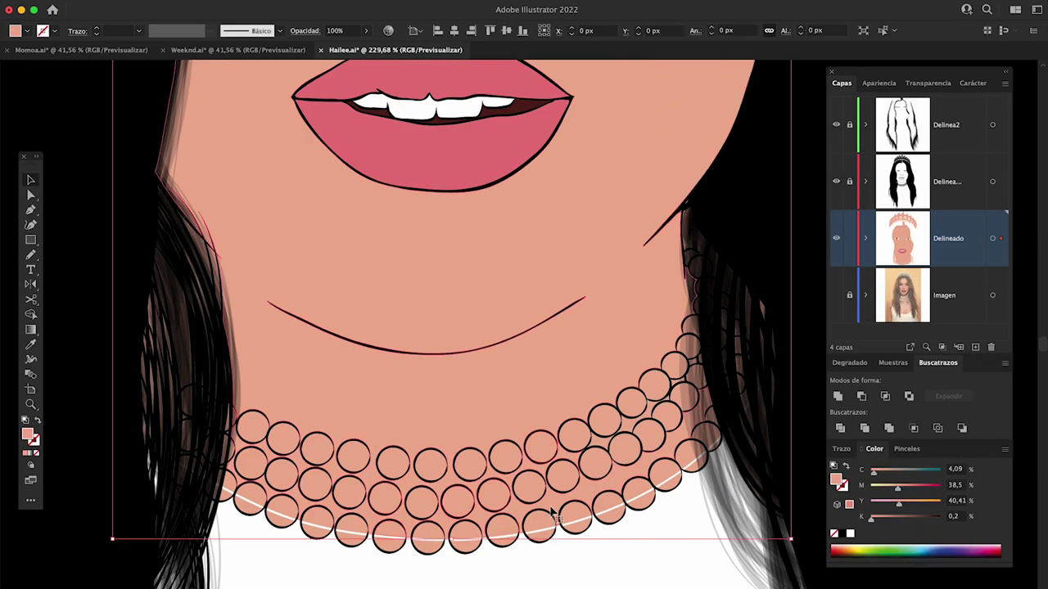
{"action": "left_click", "coordinate": [216, 375]}
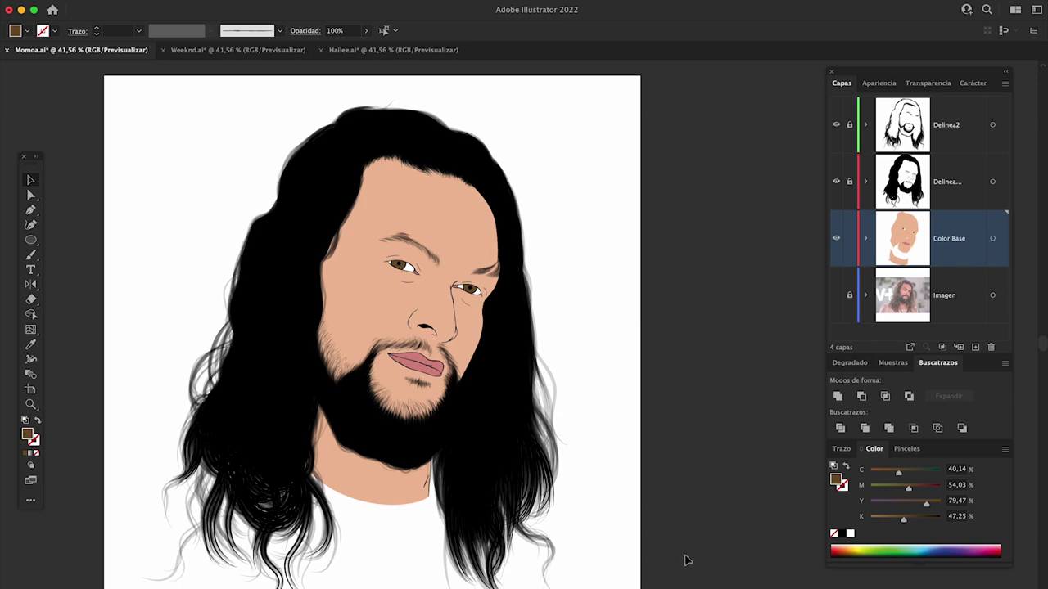
Target the Color Base layer and open Recolor Artwork from Edit > Edit Colors.
{"action": "left_click", "coordinate": [992, 240]}
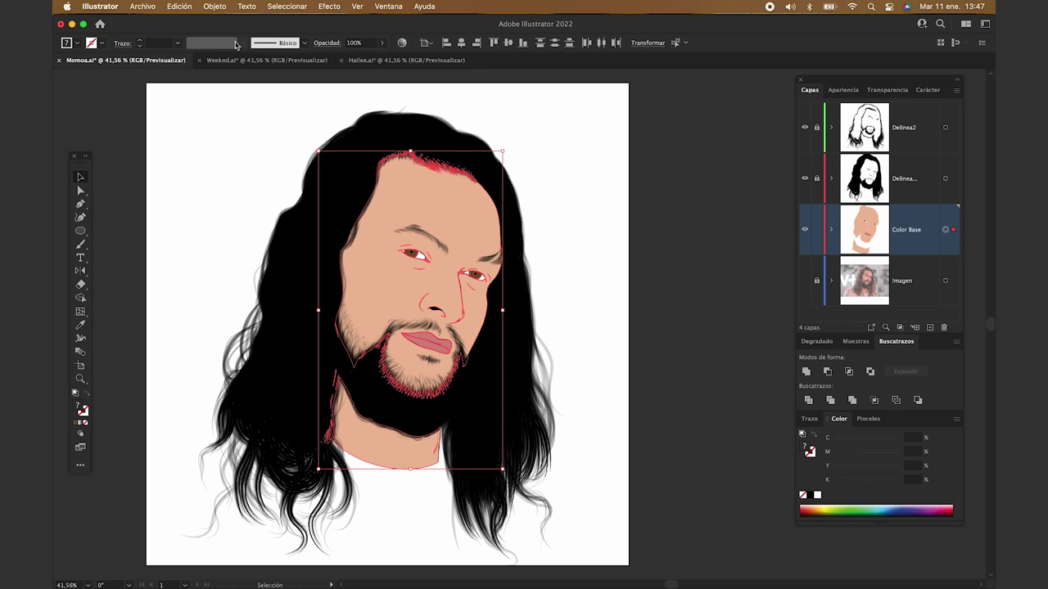
{"action": "left_click", "coordinate": [179, 7]}
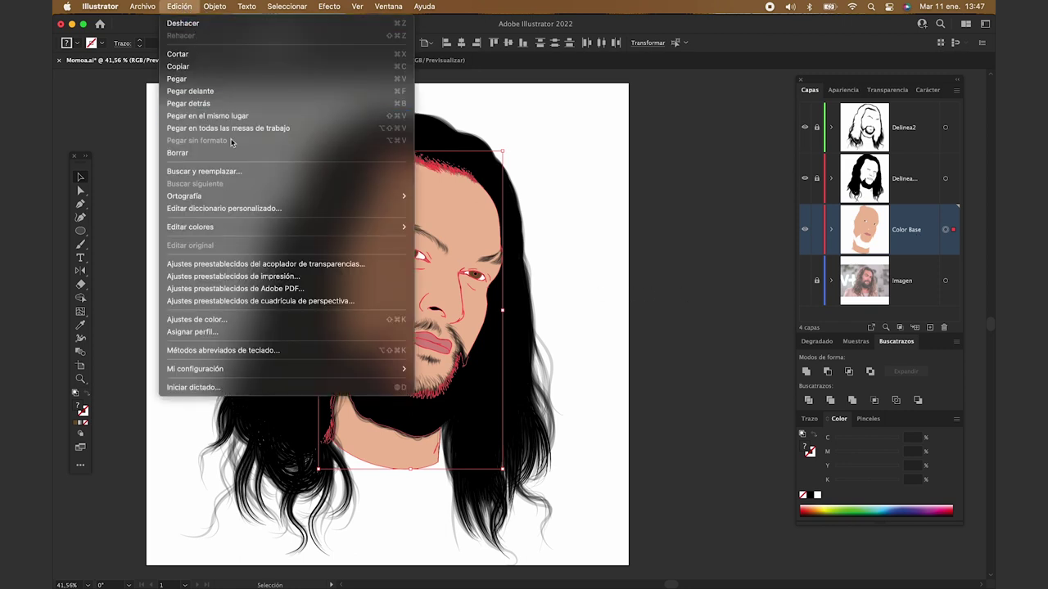
{"action": "mouse_move", "coordinate": [190, 227]}
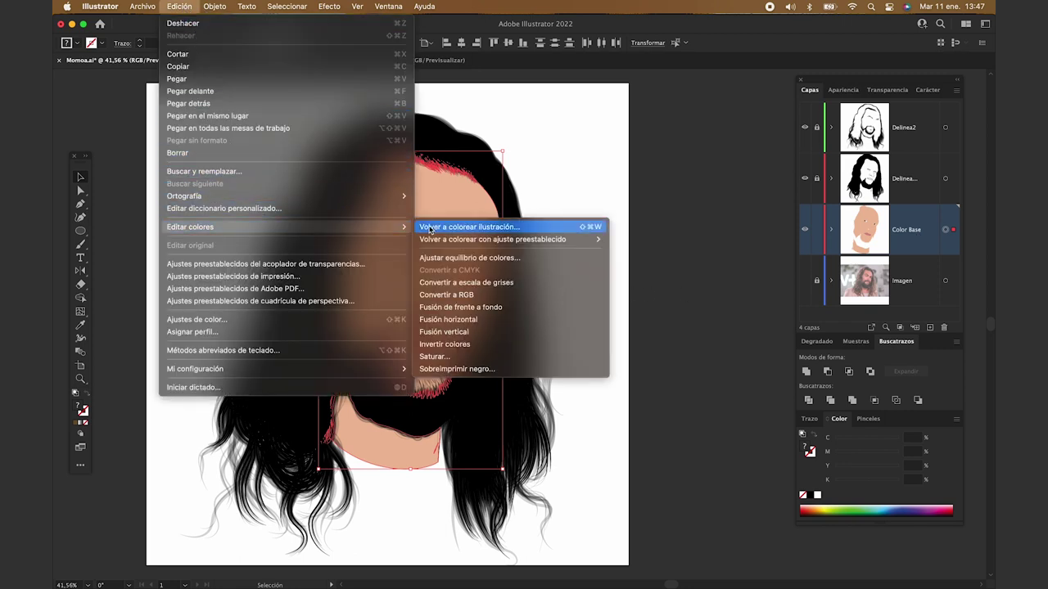
{"action": "mouse_move", "coordinate": [492, 239]}
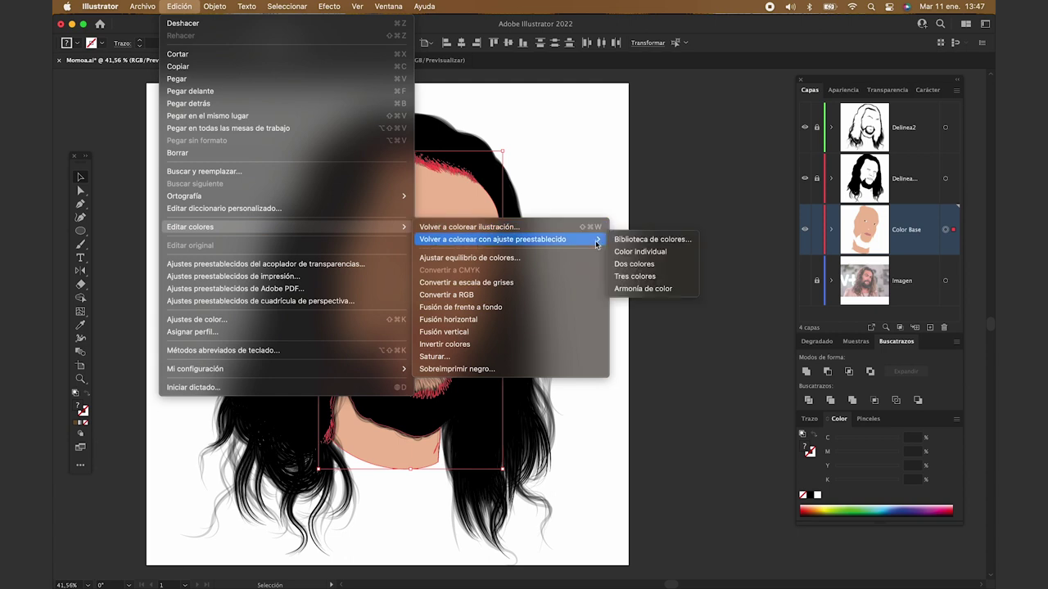
{"action": "left_click", "coordinate": [689, 289]}
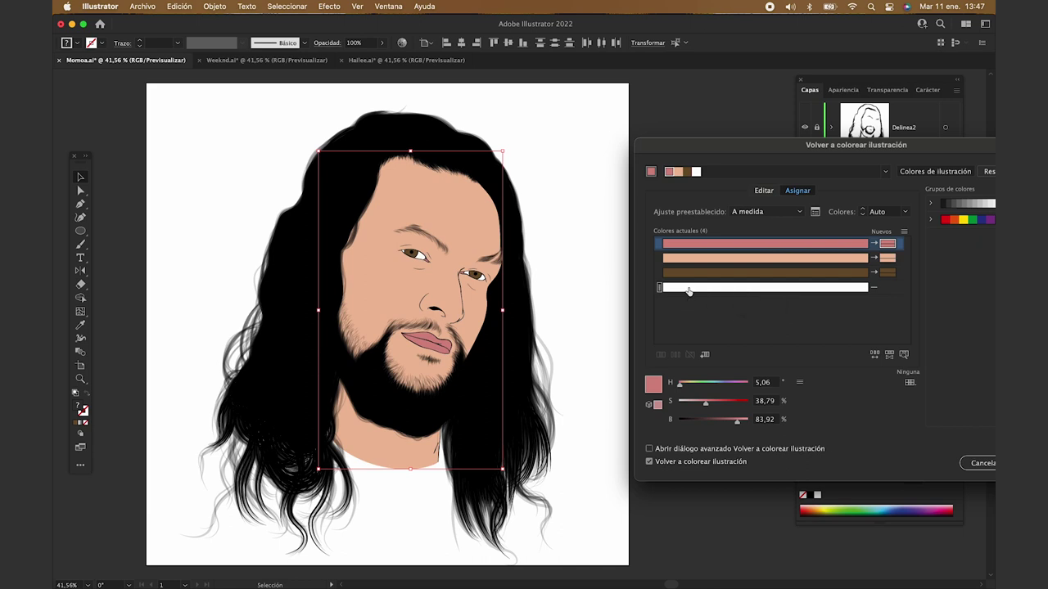
Move the Recolor Artwork window aside and select the peach skin colour (H 24°, S 35.56%, B 93.73%).
{"action": "mouse_move", "coordinate": [773, 149]}
{"action": "left_mouse_down"}
{"action": "mouse_move", "coordinate": [667, 159]}
{"action": "mouse_move", "coordinate": [429, 111]}
{"action": "left_mouse_up"}
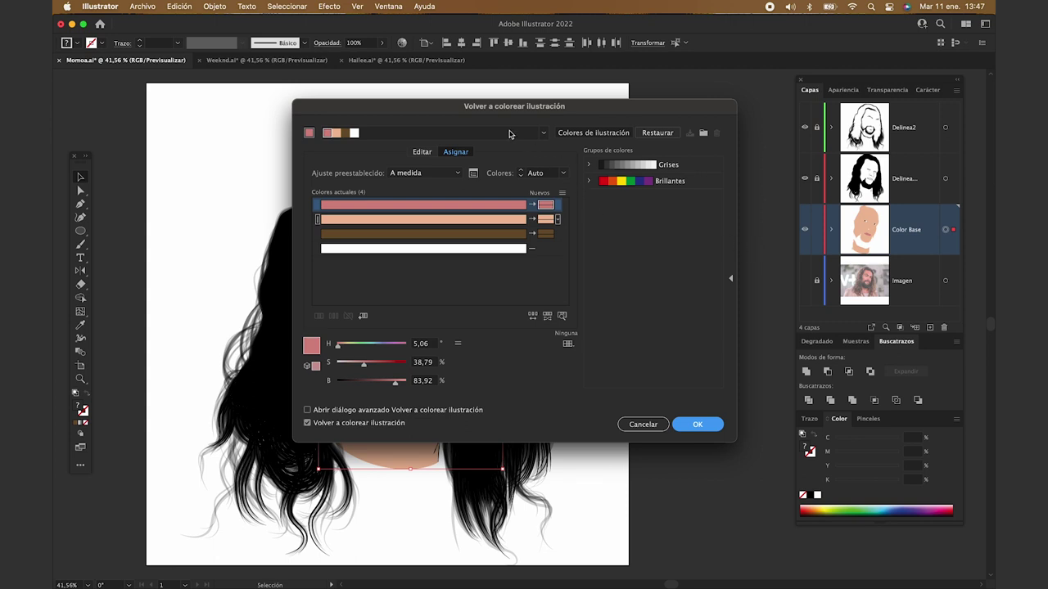
{"action": "mouse_move", "coordinate": [498, 112]}
{"action": "left_mouse_down"}
{"action": "mouse_move", "coordinate": [794, 120]}
{"action": "mouse_move", "coordinate": [731, 115]}
{"action": "left_mouse_up"}
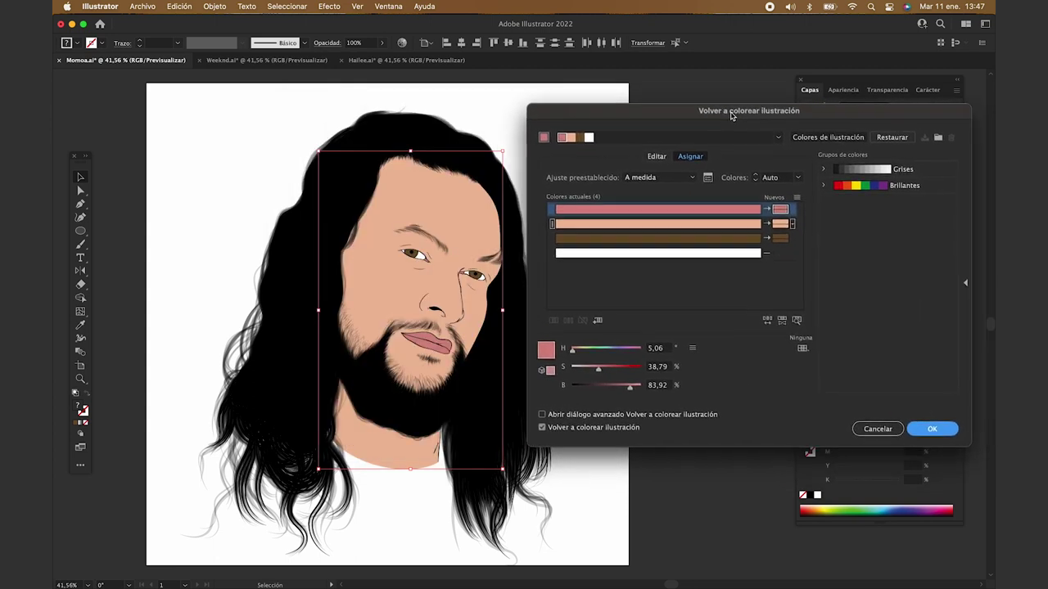
{"action": "left_click", "coordinate": [698, 225]}
{"action": "left_click", "coordinate": [692, 239]}
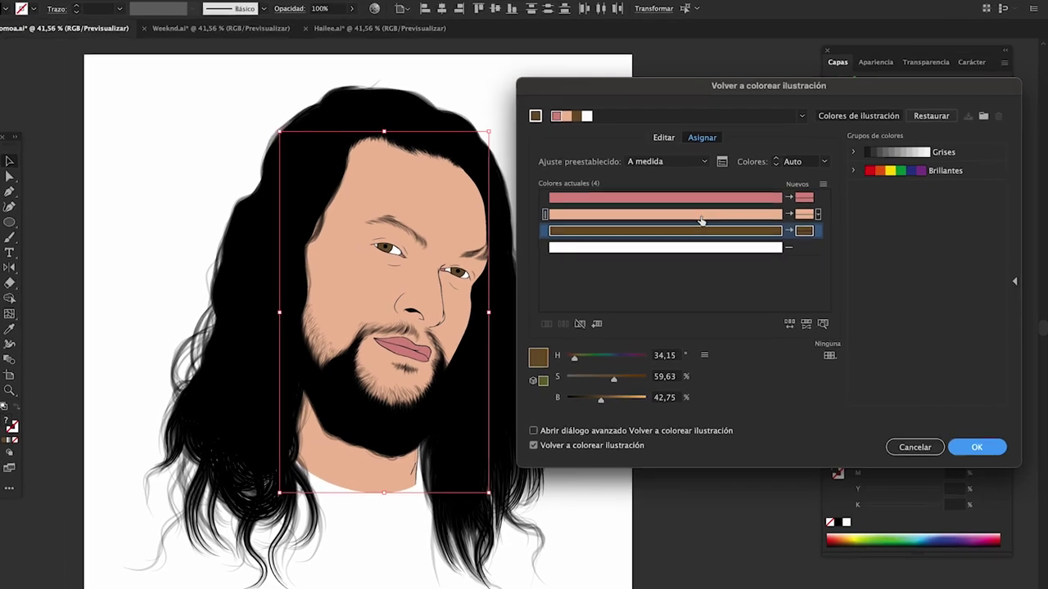
{"action": "left_click", "coordinate": [689, 209]}
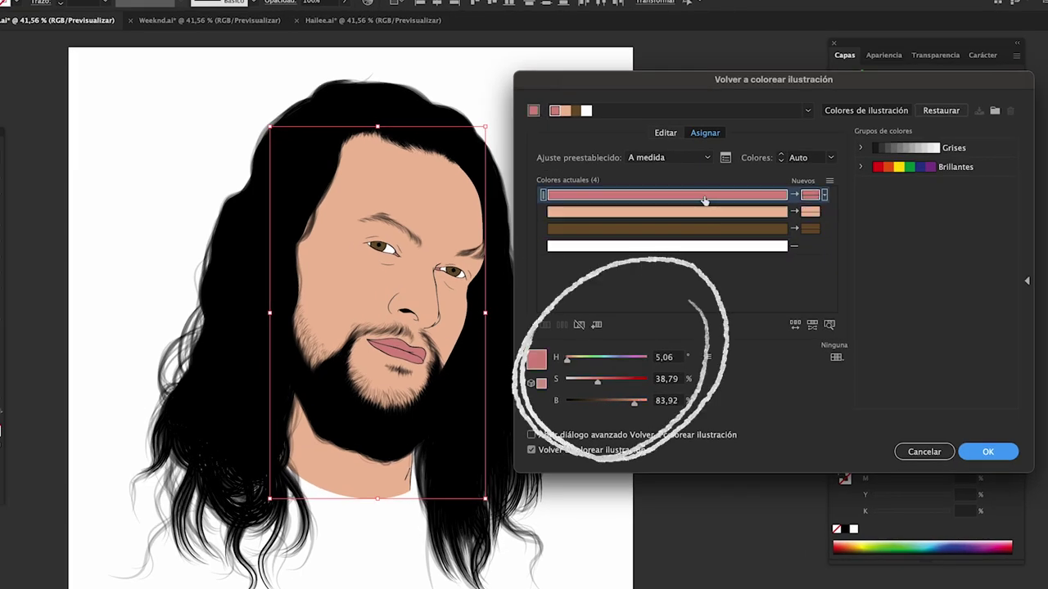
{"action": "left_click", "coordinate": [701, 211]}
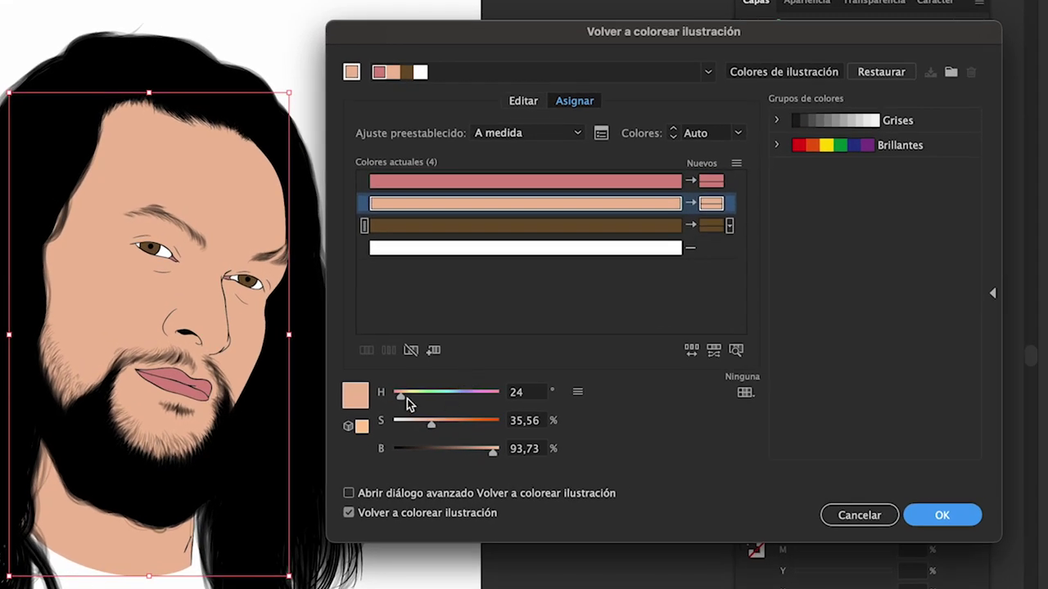
Test blue and yellow skin hues before returning to peach, then set skin saturation to 48%.
{"action": "left_click_drag", "start_coordinate": [407, 399], "coordinate": [492, 400]}
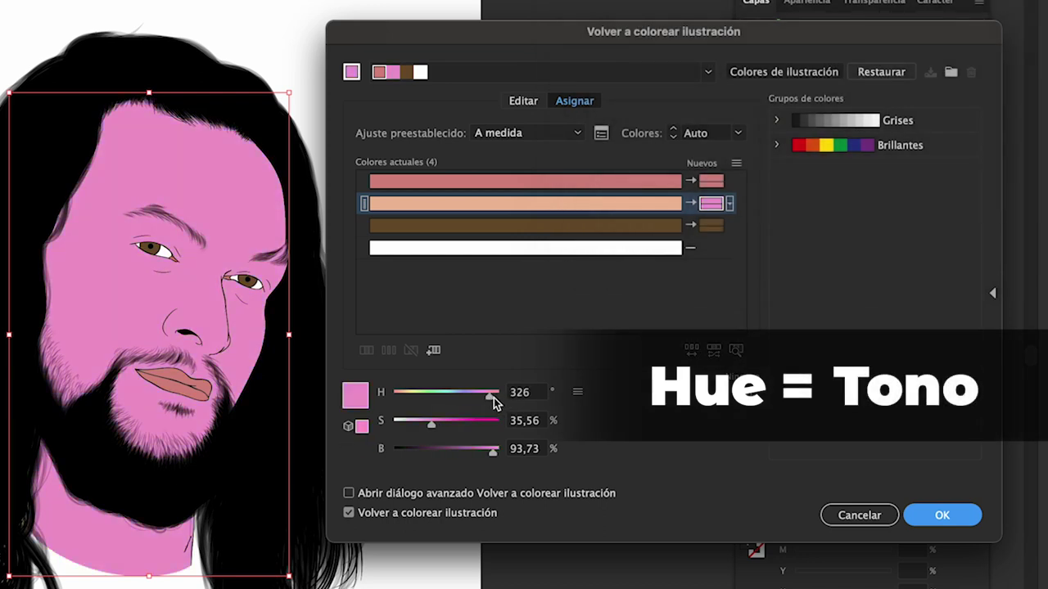
{"action": "left_click", "coordinate": [411, 394]}
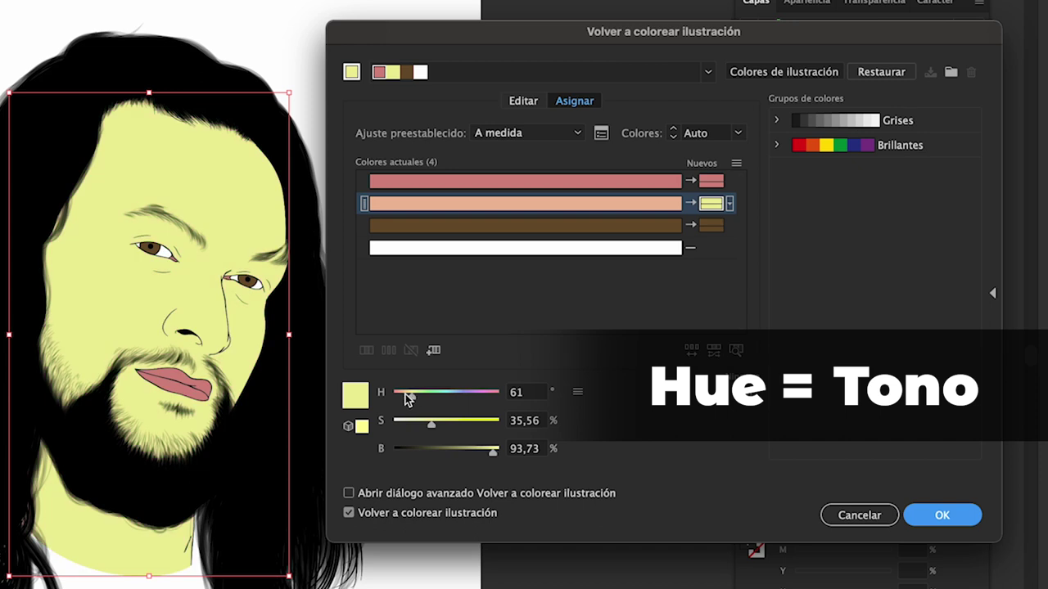
{"action": "left_click_drag", "start_coordinate": [406, 396], "coordinate": [401, 398]}
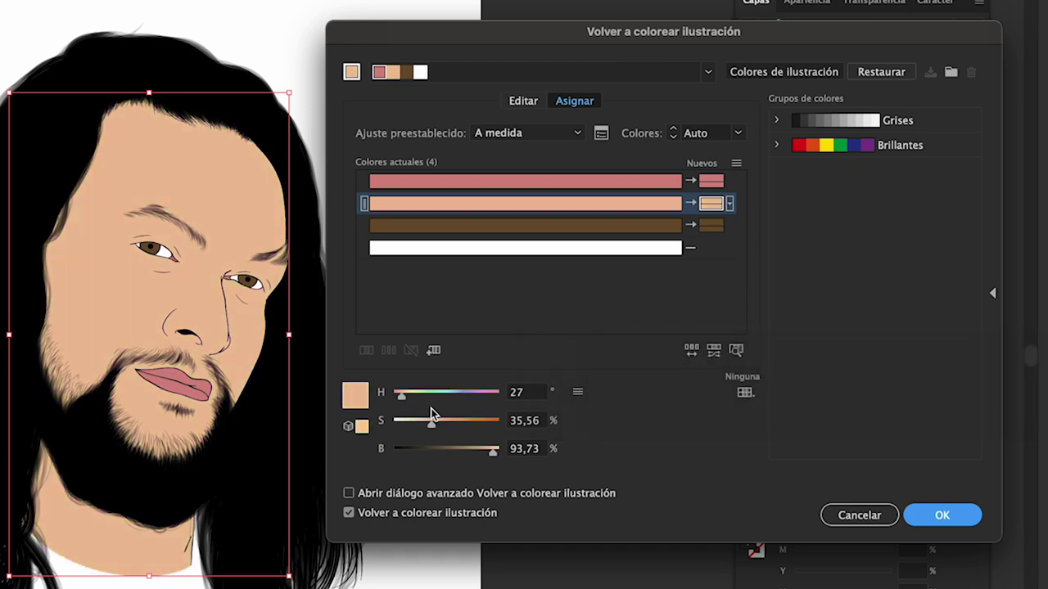
{"action": "mouse_move", "coordinate": [426, 427]}
{"action": "left_mouse_down"}
{"action": "mouse_move", "coordinate": [441, 424]}
{"action": "mouse_move", "coordinate": [409, 426]}
{"action": "left_mouse_up"}
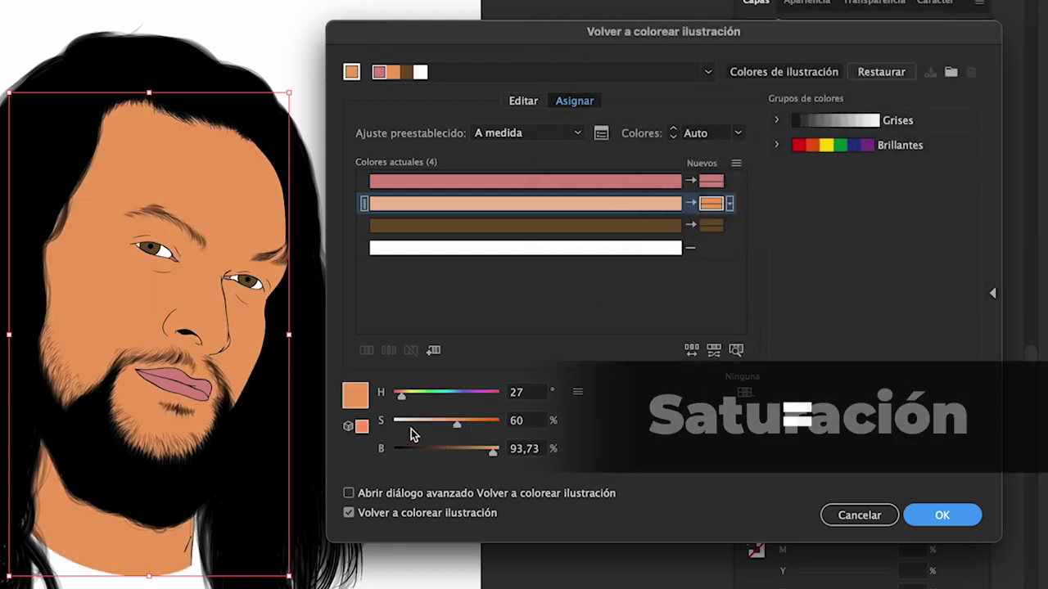
{"action": "left_click", "coordinate": [466, 421]}
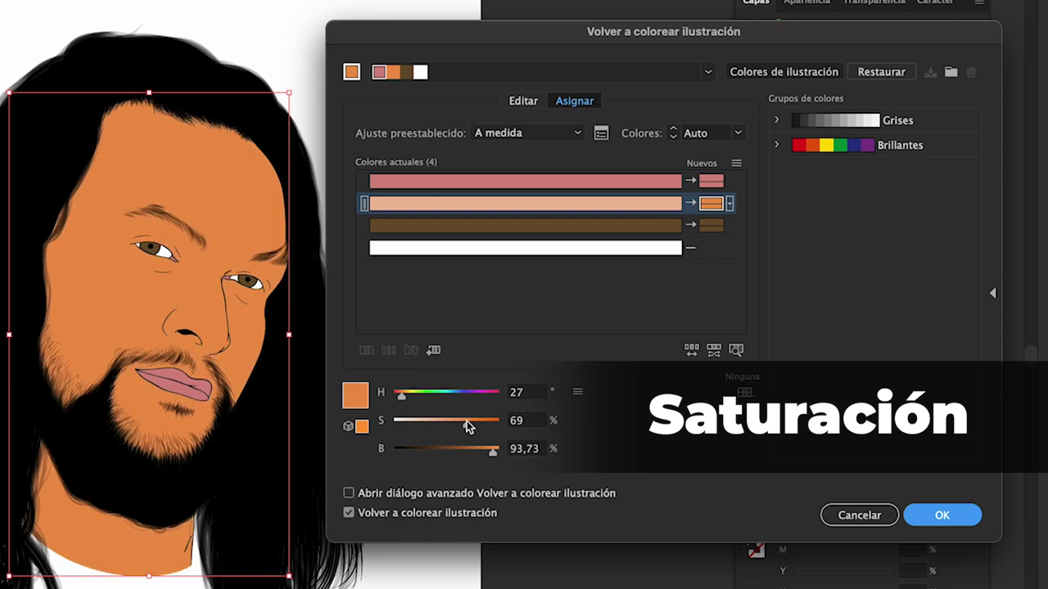
{"action": "left_click_drag", "start_coordinate": [465, 422], "coordinate": [380, 420]}
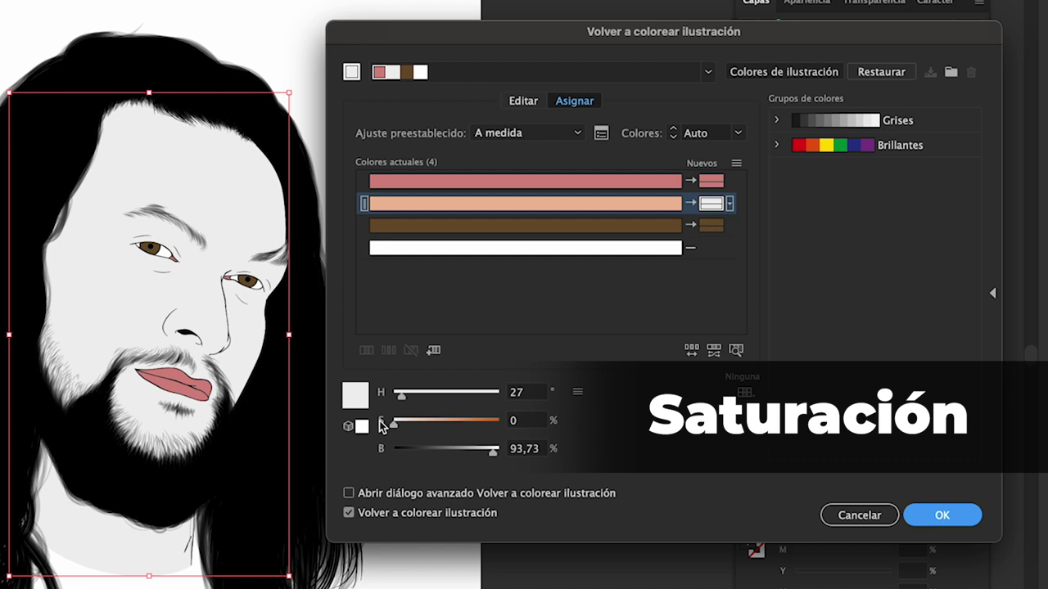
{"action": "mouse_move", "coordinate": [386, 420]}
{"action": "left_mouse_down"}
{"action": "mouse_move", "coordinate": [494, 424]}
{"action": "mouse_move", "coordinate": [483, 420]}
{"action": "left_mouse_up"}
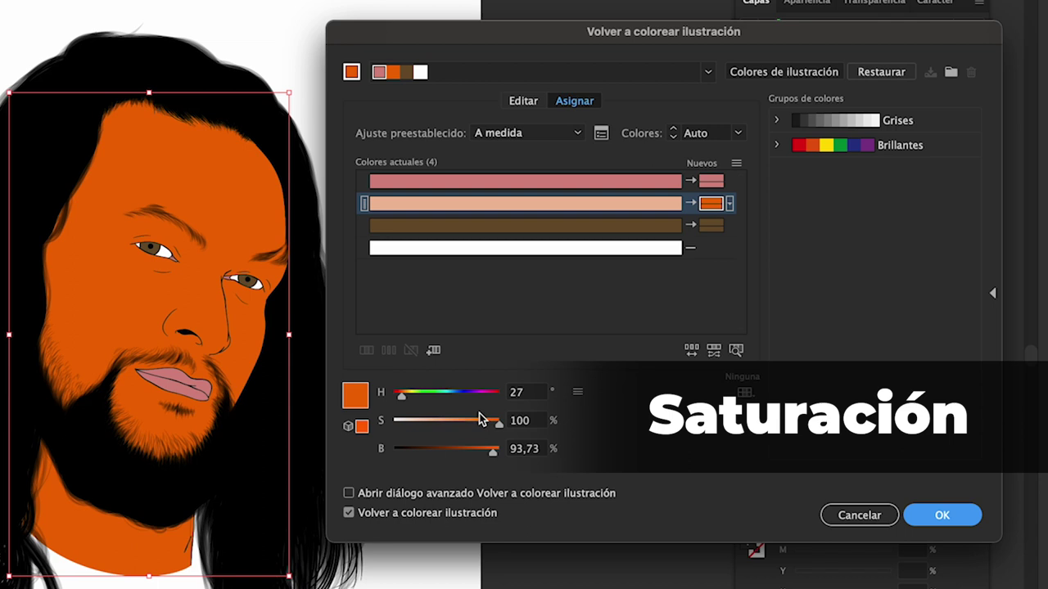
{"action": "left_click", "coordinate": [445, 421]}
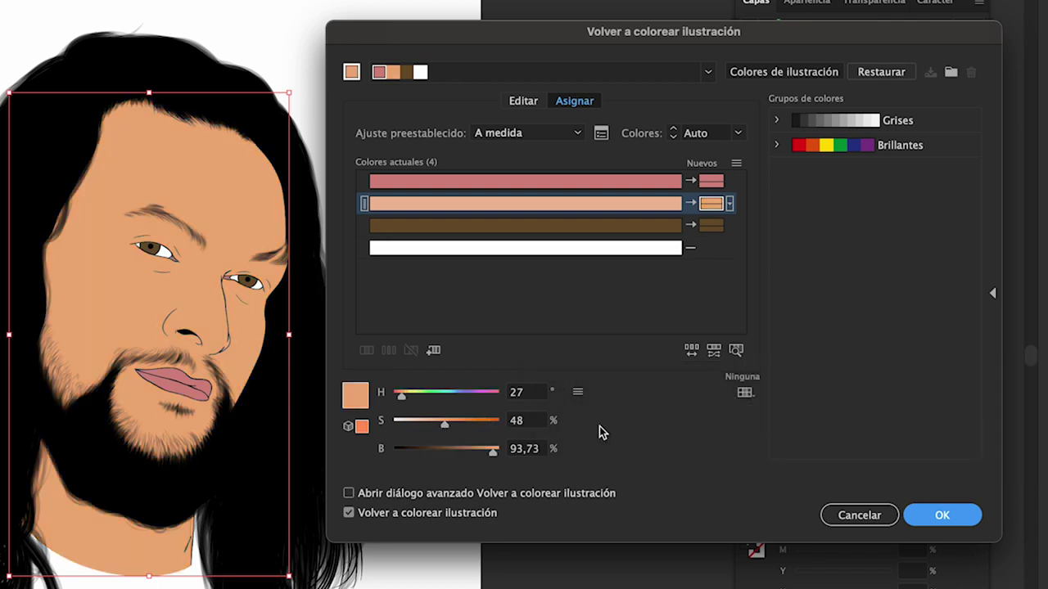
Preview darker skin brightness levels, then restore skin brightness to 100%.
{"action": "left_click_drag", "start_coordinate": [493, 451], "coordinate": [506, 453]}
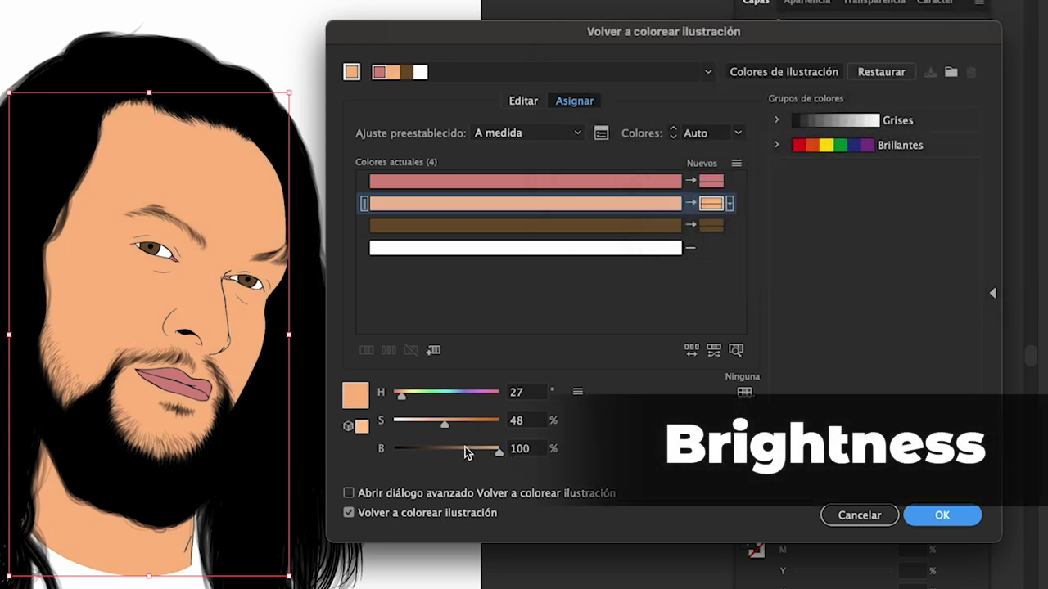
{"action": "left_click", "coordinate": [464, 450]}
{"action": "left_click", "coordinate": [432, 450]}
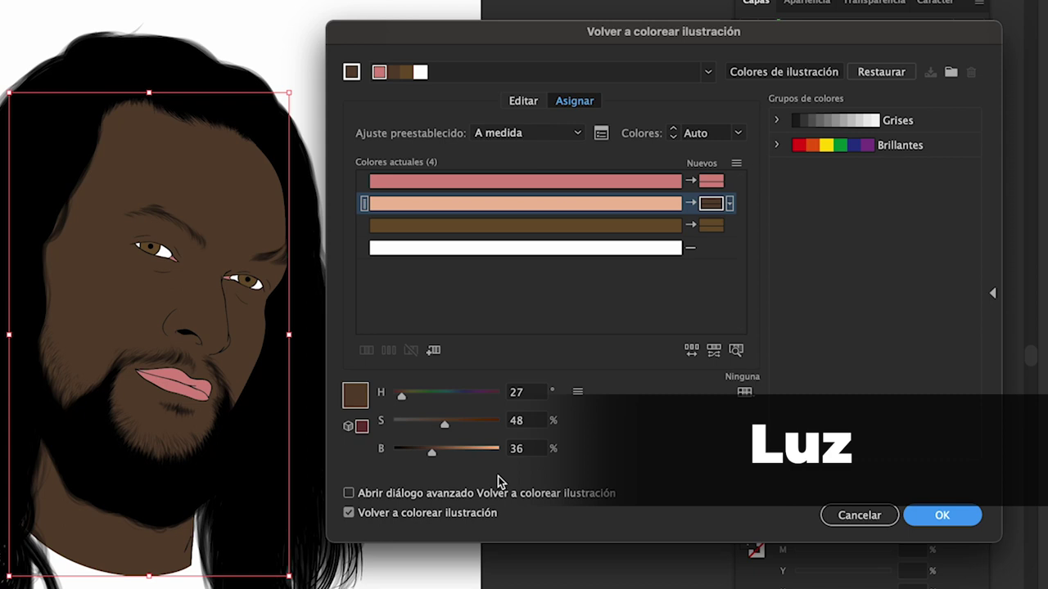
{"action": "left_click", "coordinate": [392, 455]}
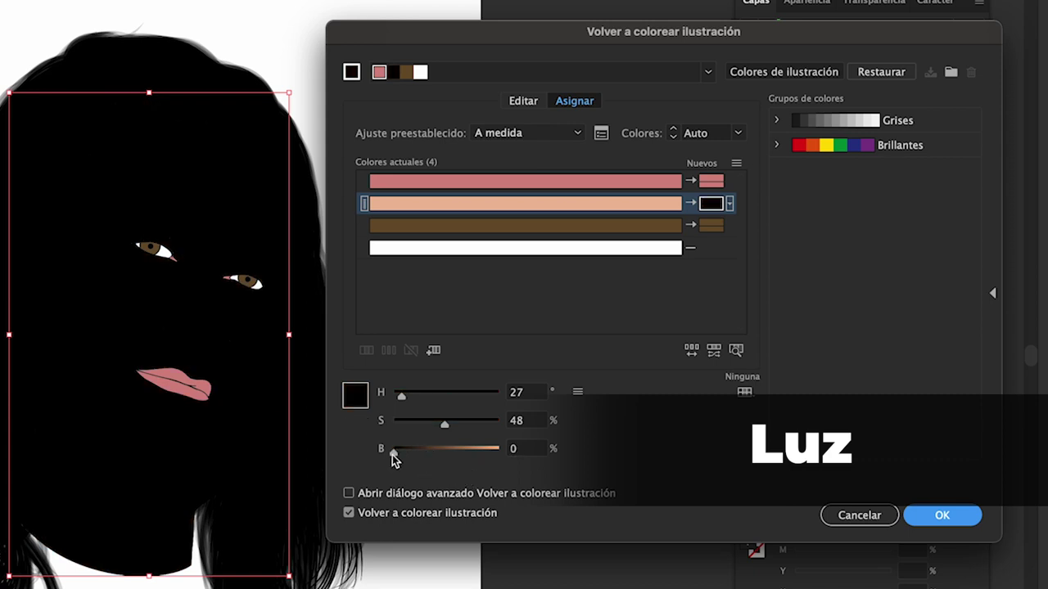
{"action": "left_click", "coordinate": [498, 449]}
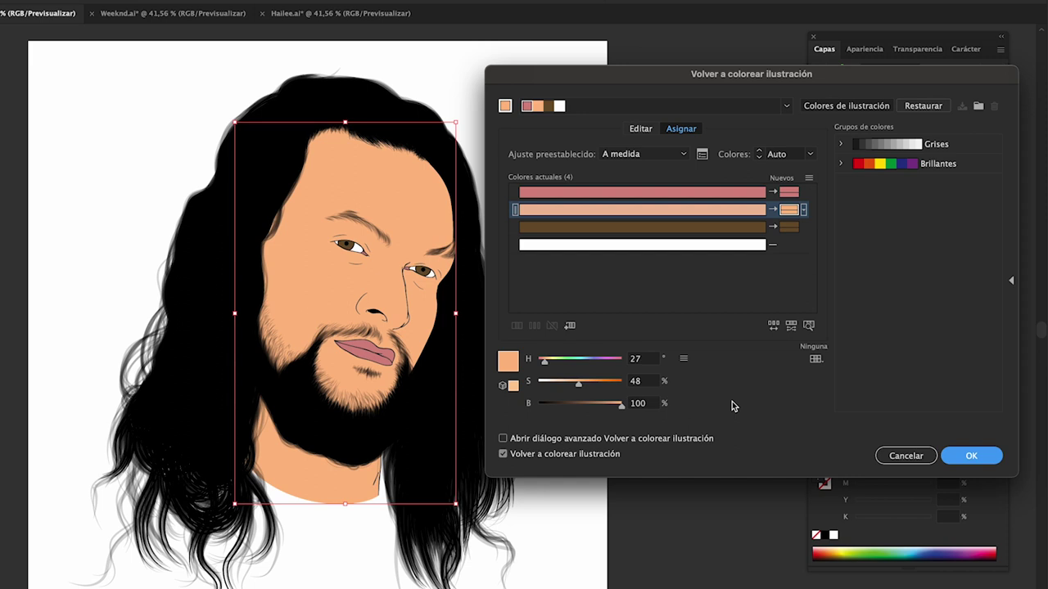
Preview teal and purple on the brown eye colour, then reset the irises to original brown.
{"action": "left_click", "coordinate": [596, 226]}
{"action": "left_click", "coordinate": [605, 405]}
{"action": "left_click", "coordinate": [608, 382]}
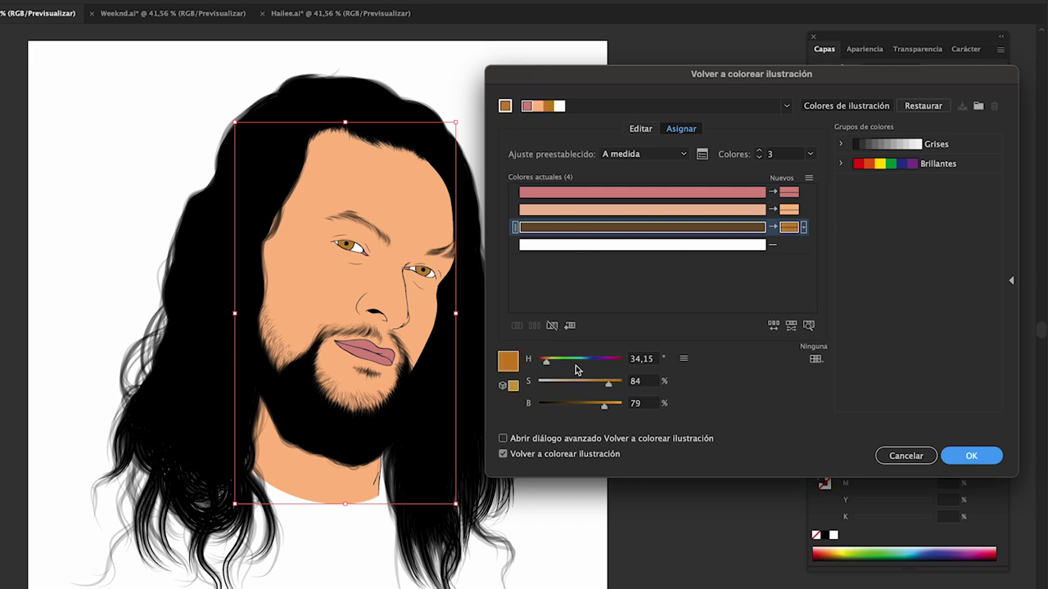
{"action": "left_click", "coordinate": [579, 360]}
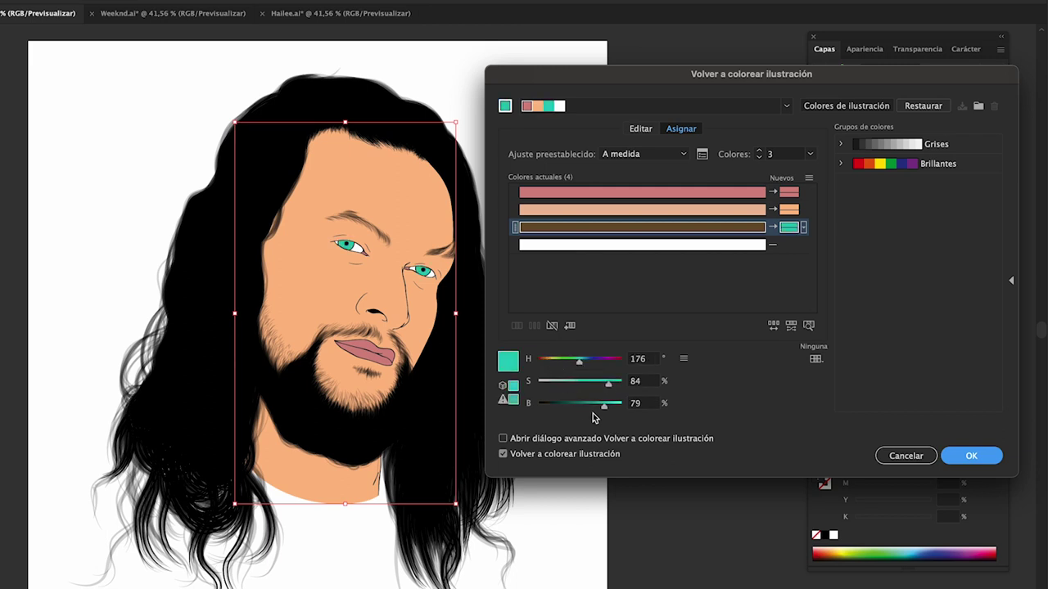
{"action": "left_click", "coordinate": [602, 361]}
{"action": "left_click", "coordinate": [573, 382]}
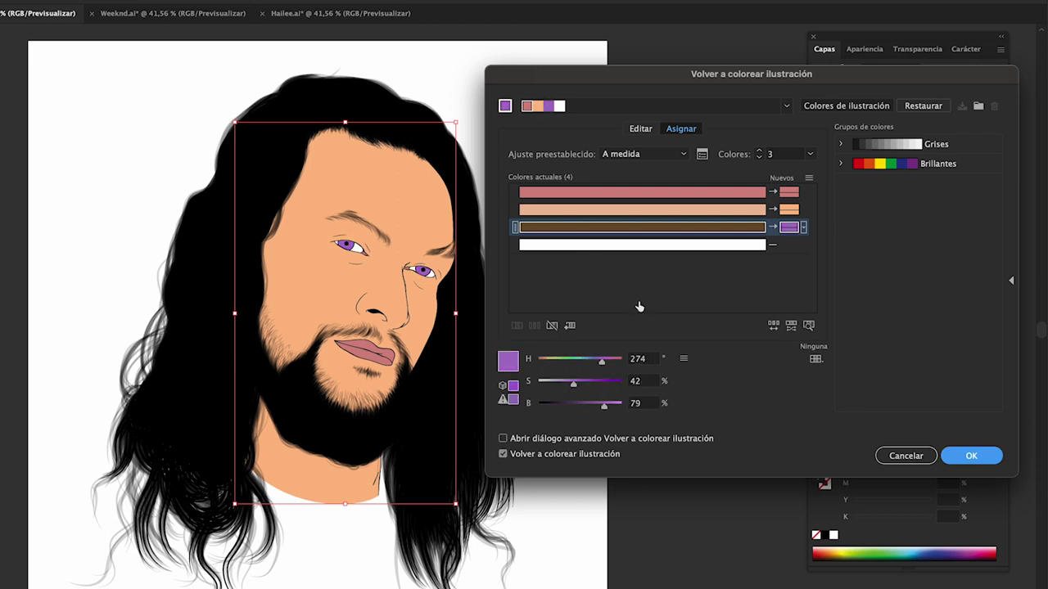
{"action": "left_click", "coordinate": [789, 229]}
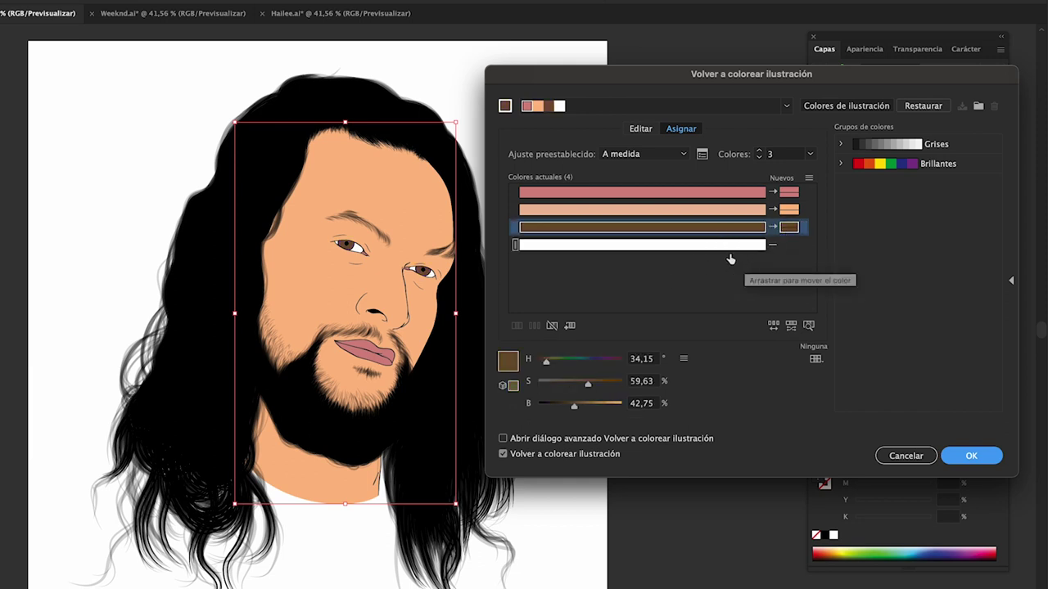
{"action": "left_click", "coordinate": [707, 211]}
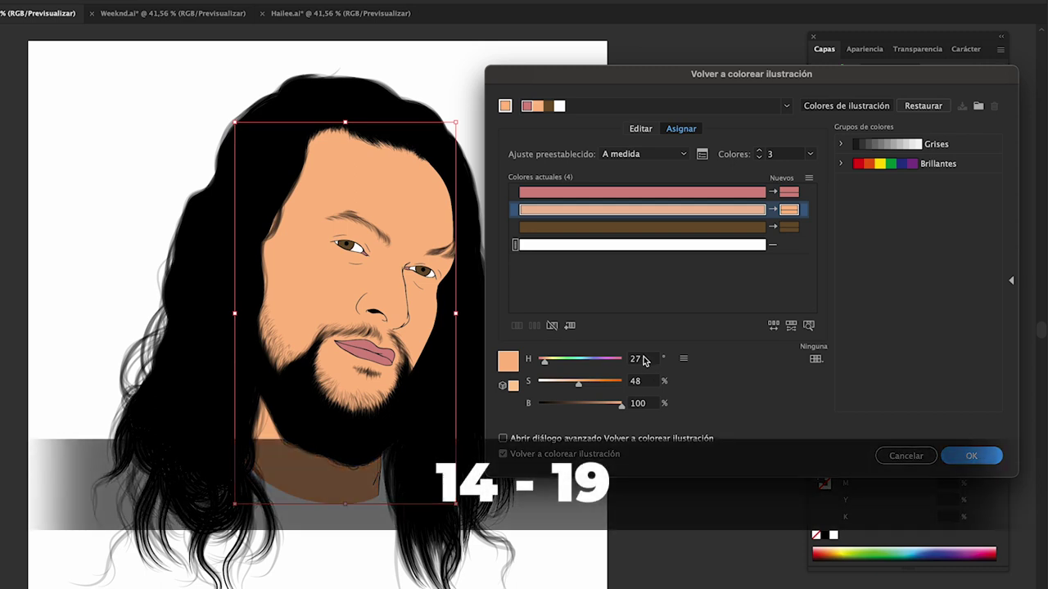
Try skin hue values 14 and 19 in the HSB fields.
{"action": "double_click", "coordinate": [645, 359]}
{"action": "type", "text": "14"}
{"action": "key", "text": "Tab"}
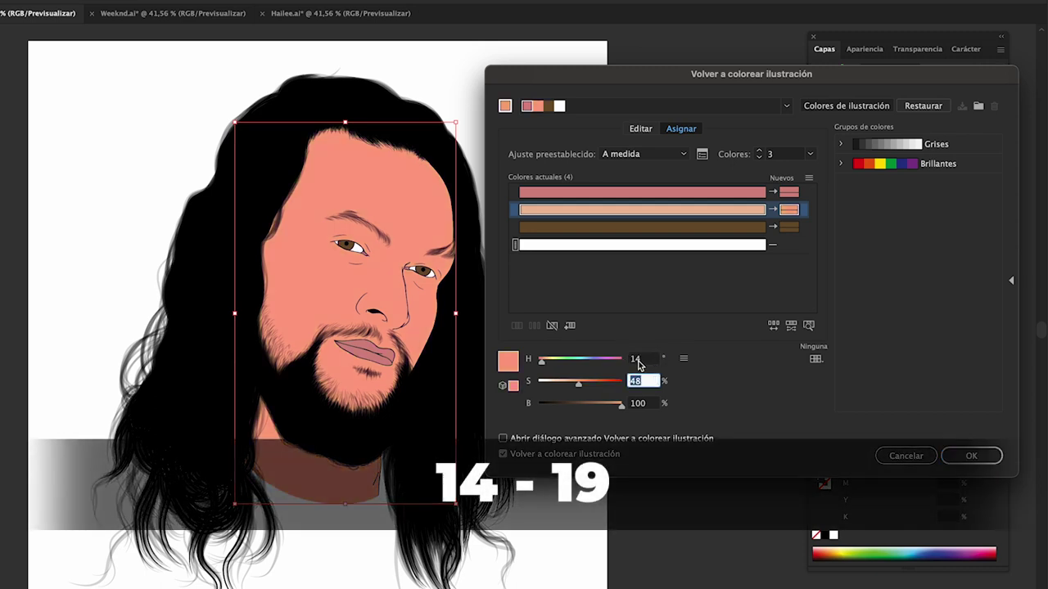
{"action": "double_click", "coordinate": [640, 360]}
{"action": "type", "text": "19"}
{"action": "key", "text": "Tab"}
{"action": "double_click", "coordinate": [644, 360]}
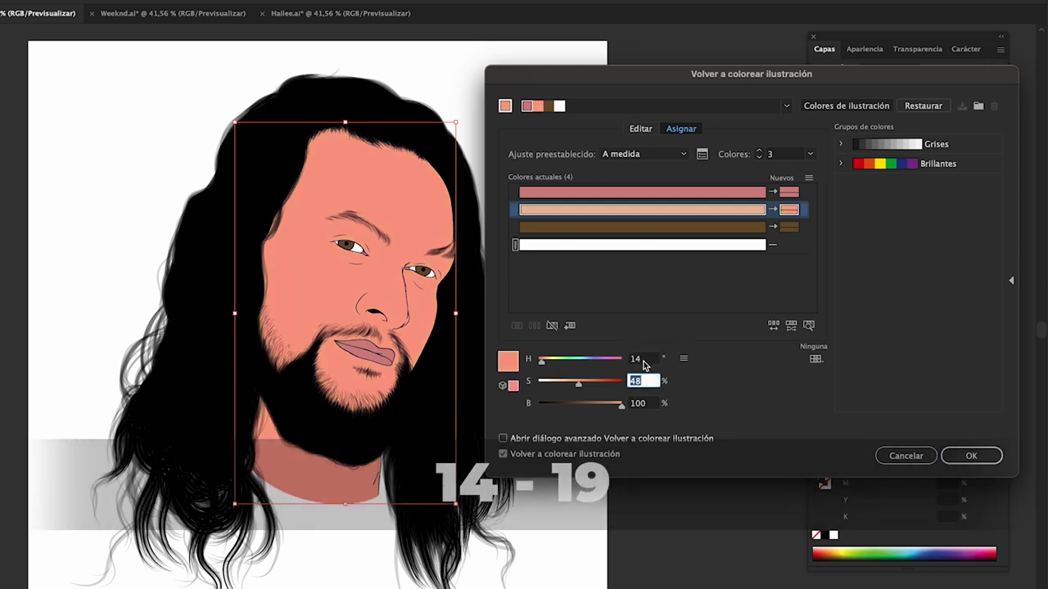
{"action": "type", "text": "14"}
{"action": "key", "text": "Down"}
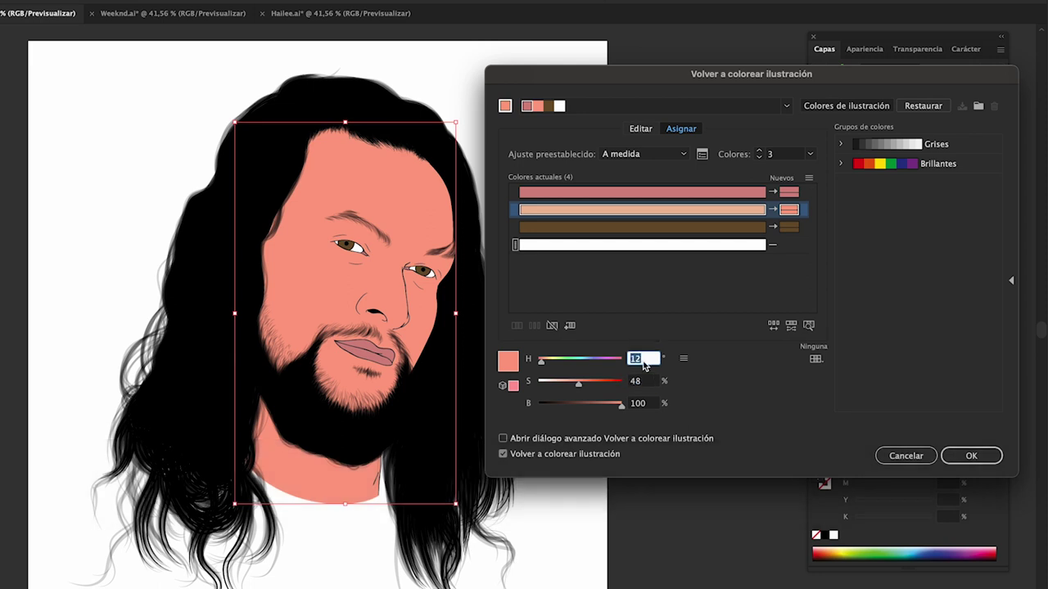
{"action": "key", "text": "Tab"}
{"action": "key", "text": "shift+Tab"}
{"action": "type", "text": "19"}
{"action": "key", "text": "Tab"}
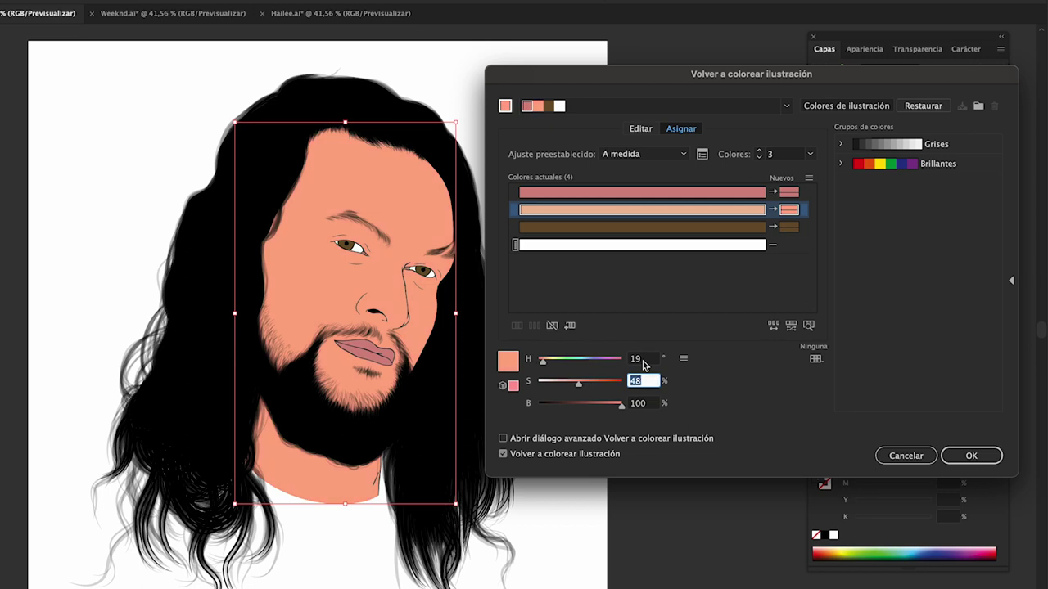
Settle the skin hue at 17.
{"action": "key", "text": "shift+Tab"}
{"action": "key", "text": "Up"}
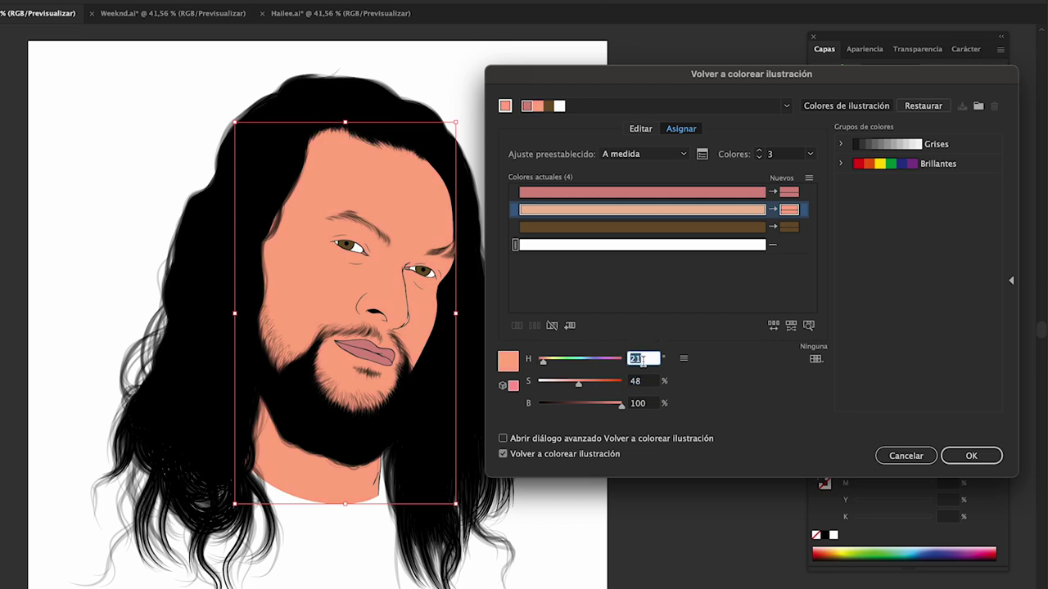
{"action": "type", "text": "17"}
{"action": "key", "text": "Tab"}
{"action": "left_click", "coordinate": [650, 382]}
{"action": "key", "text": "shift+Tab"}
{"action": "key", "text": "Up"}
{"action": "key", "text": "Up"}
{"action": "key", "text": "Tab"}
{"action": "left_click", "coordinate": [643, 360]}
{"action": "key", "text": "Down"}
{"action": "key", "text": "Down"}
Lower the skin saturation to 44.
{"action": "left_click", "coordinate": [642, 381]}
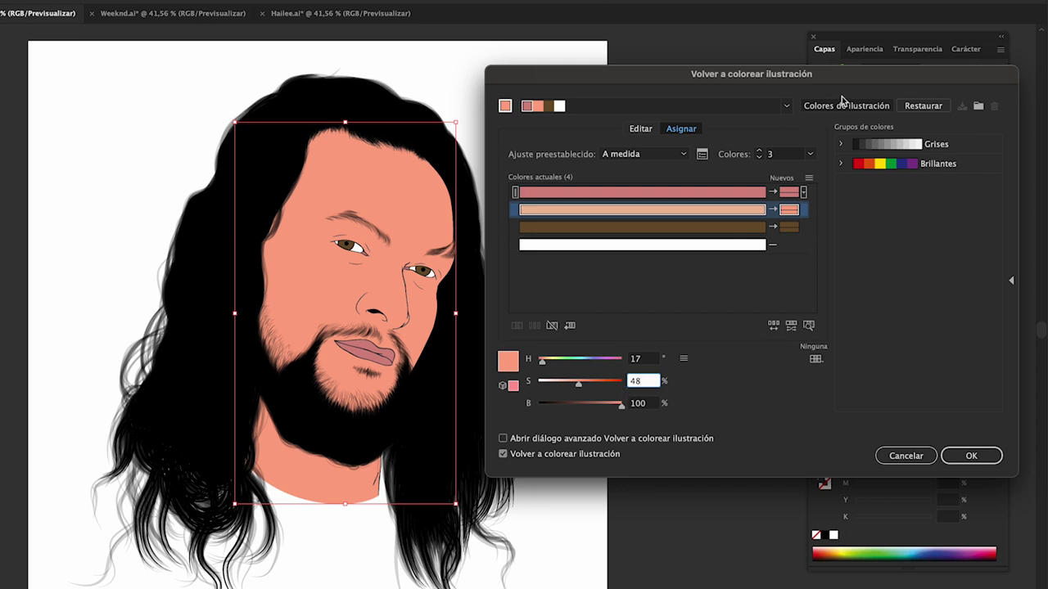
{"action": "key", "text": "Down"}
{"action": "key", "text": "Down"}
{"action": "key", "text": "Tab"}
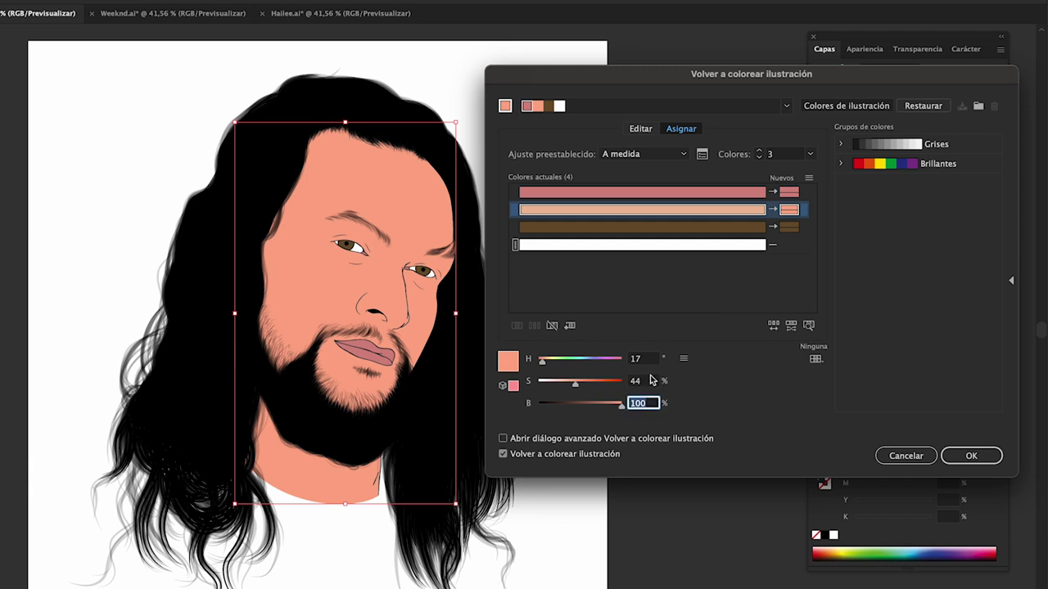
{"action": "left_click", "coordinate": [641, 383]}
{"action": "key", "text": "Down"}
{"action": "key", "text": "Down"}
{"action": "key", "text": "Down"}
{"action": "key", "text": "Down"}
{"action": "key", "text": "Tab"}
{"action": "left_click", "coordinate": [645, 382]}
{"action": "key", "text": "Up"}
{"action": "key", "text": "Up"}
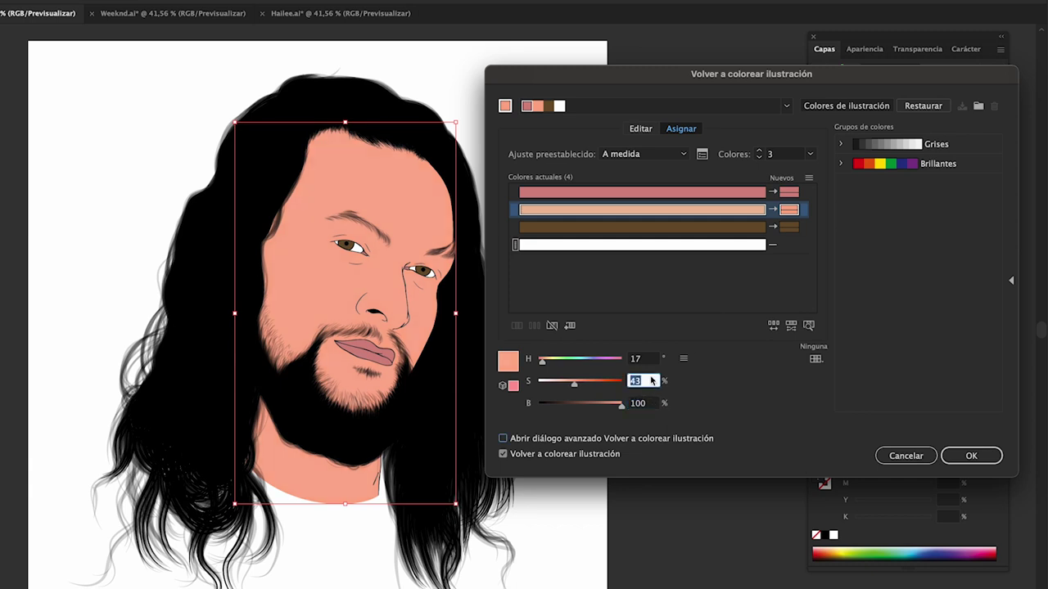
{"action": "key", "text": "Tab"}
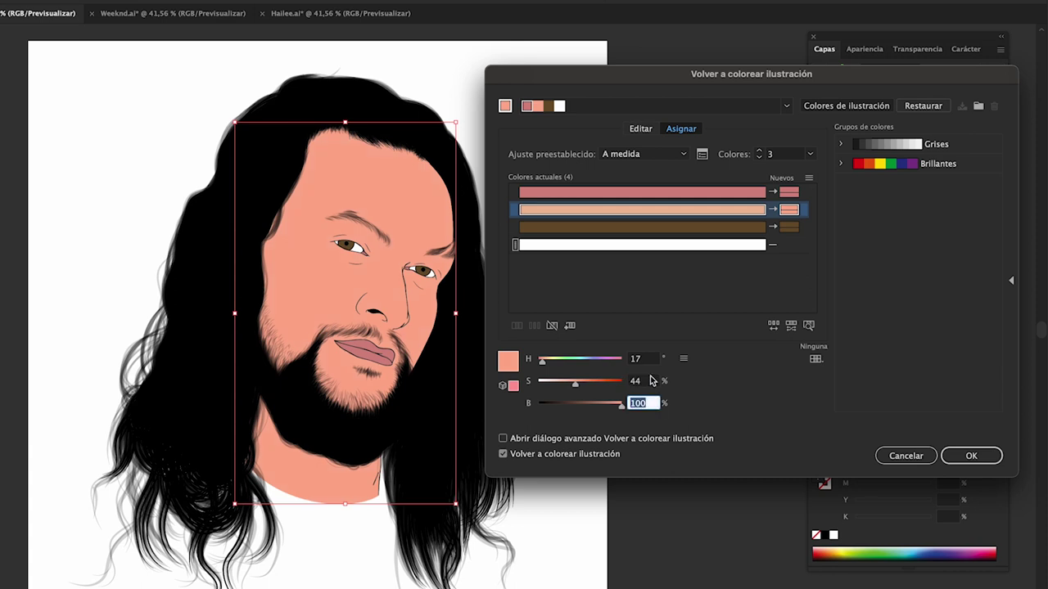
Set skin brightness to 97 and apply the salmon skin recolour.
{"action": "key", "text": "Down"}
{"action": "key", "text": "Down"}
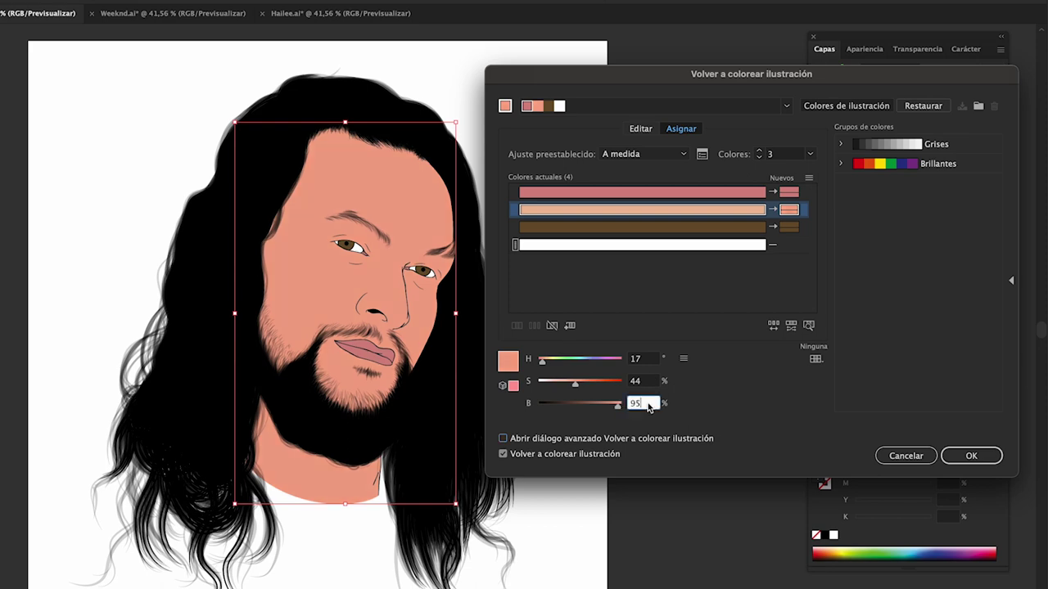
{"action": "key", "text": "Up"}
{"action": "left_click", "coordinate": [643, 380]}
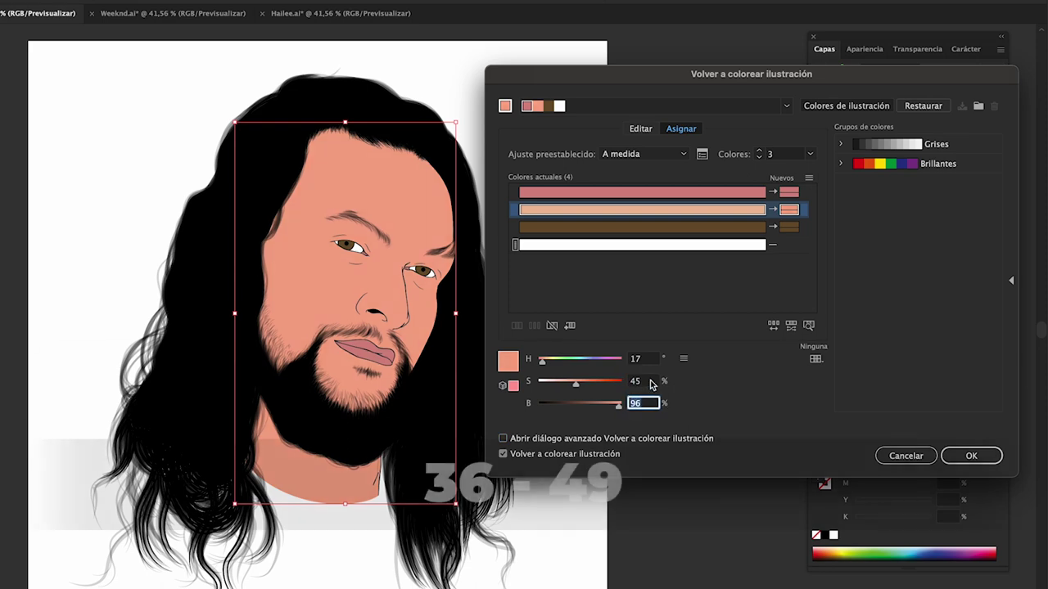
{"action": "key", "text": "Tab"}
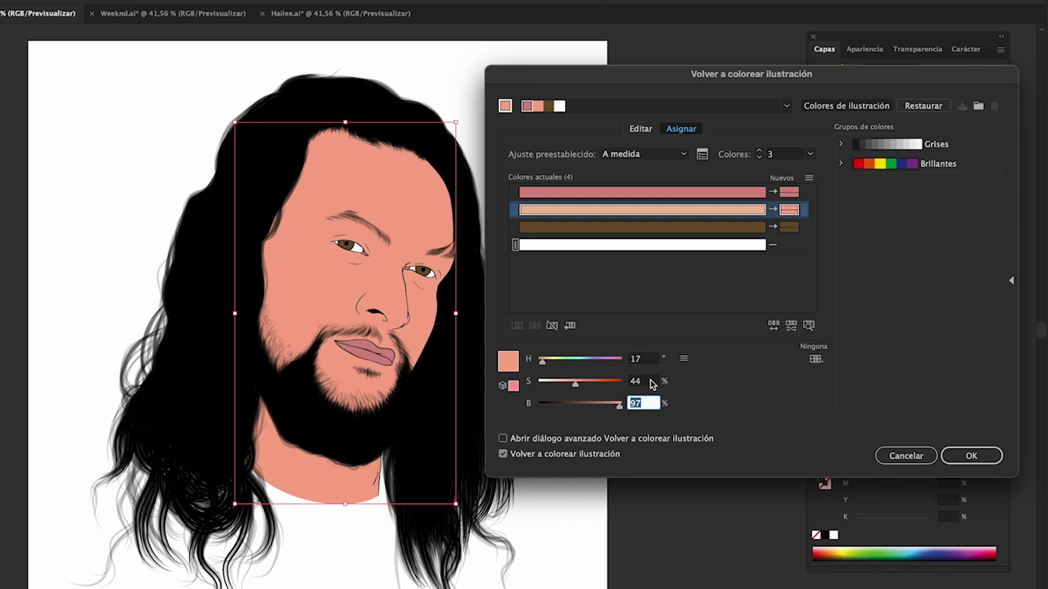
{"action": "left_click", "coordinate": [969, 458]}
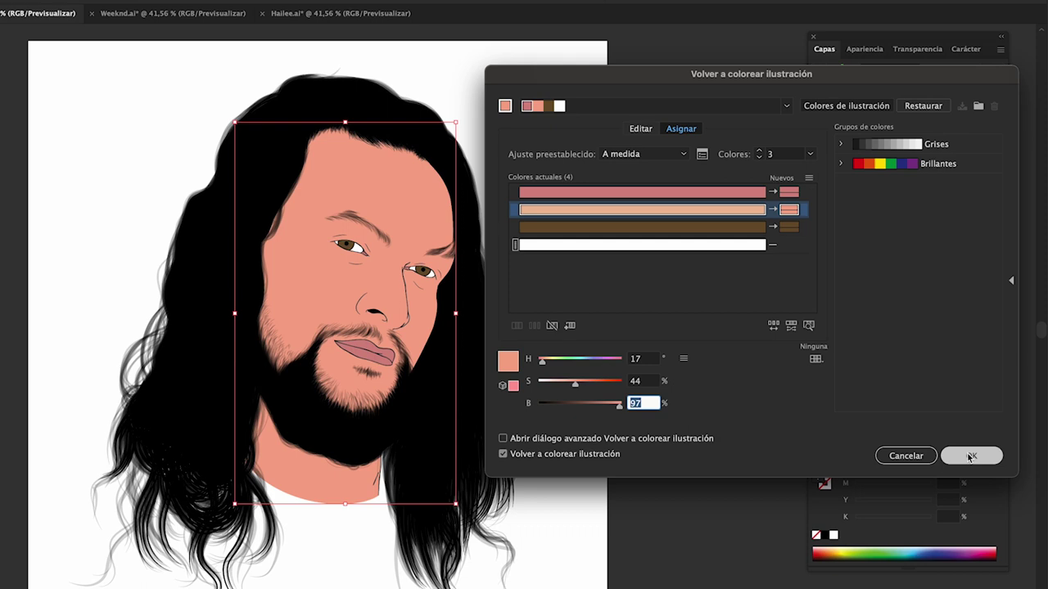
{"action": "left_click", "coordinate": [969, 457]}
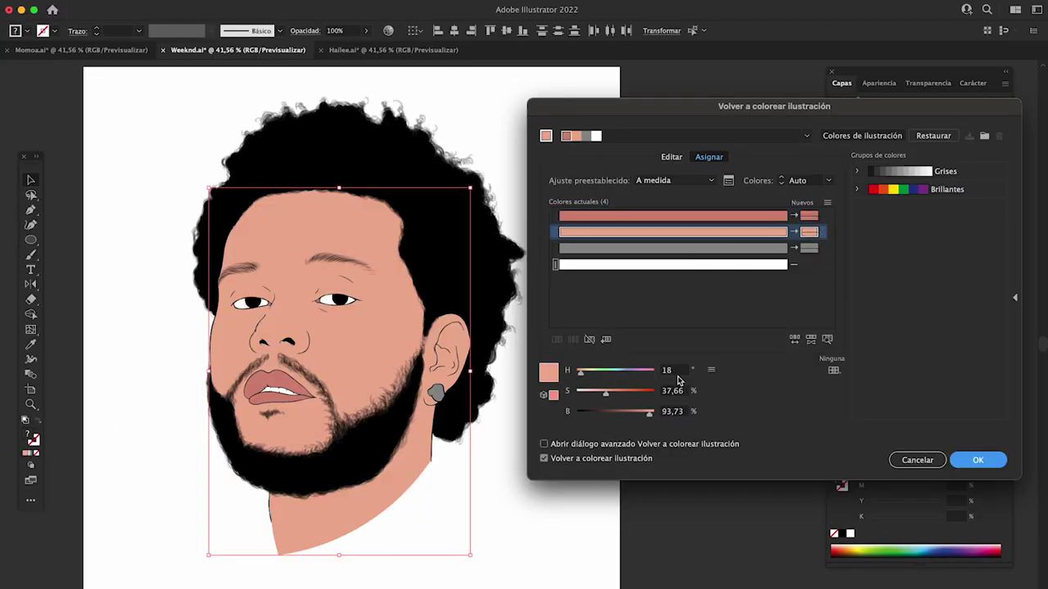
Set the curly-haired portrait's skin hue to 16, trying saturation/brightness 43/85 and 45/75.
{"action": "left_click", "coordinate": [677, 371]}
{"action": "type", "text": "16"}
{"action": "key", "text": "Tab"}
{"action": "type", "text": "43"}
{"action": "key", "text": "Tab"}
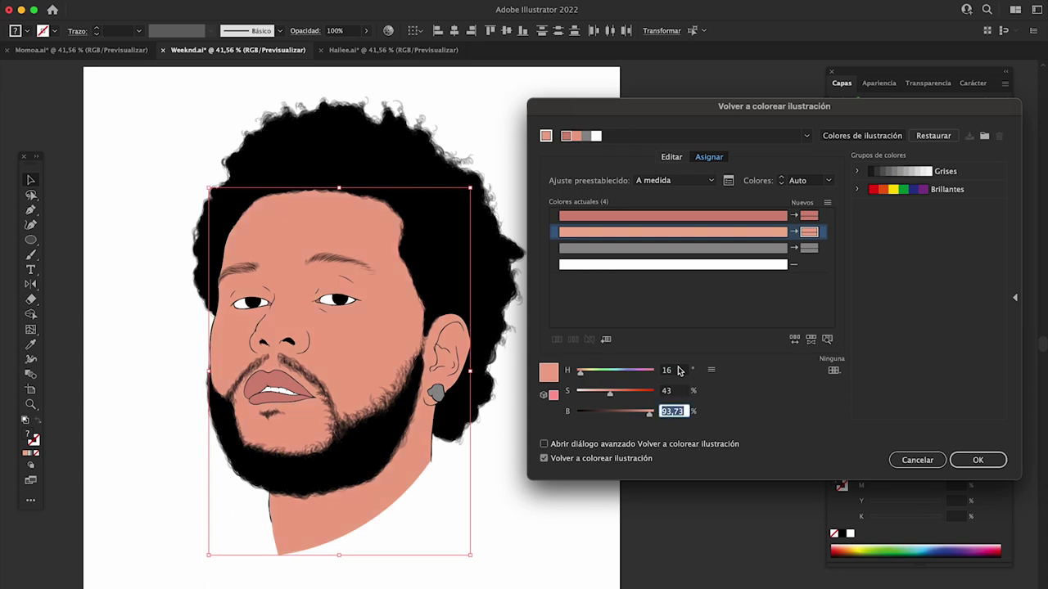
{"action": "type", "text": "85"}
{"action": "left_click", "coordinate": [678, 391]}
{"action": "type", "text": "45"}
{"action": "key", "text": "Tab"}
{"action": "type", "text": "75"}
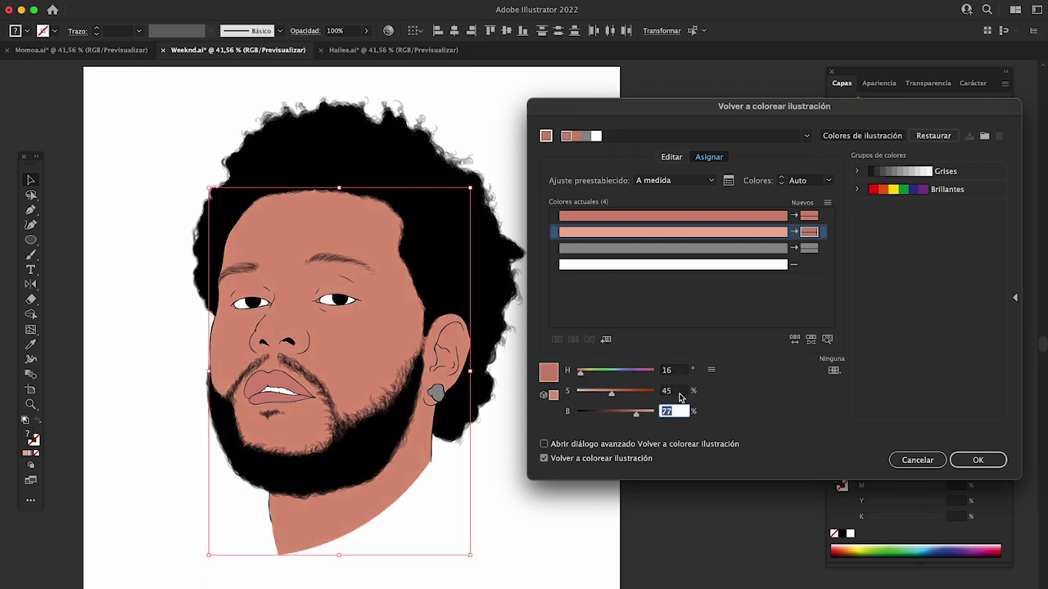
{"action": "key", "text": "Tab"}
Refine skin saturation and brightness against the reference photo, ending at saturation 47.
{"action": "left_click", "coordinate": [679, 392]}
{"action": "type", "text": "50"}
{"action": "key", "text": "Tab"}
{"action": "type", "text": "73"}
{"action": "key", "text": "Tab"}
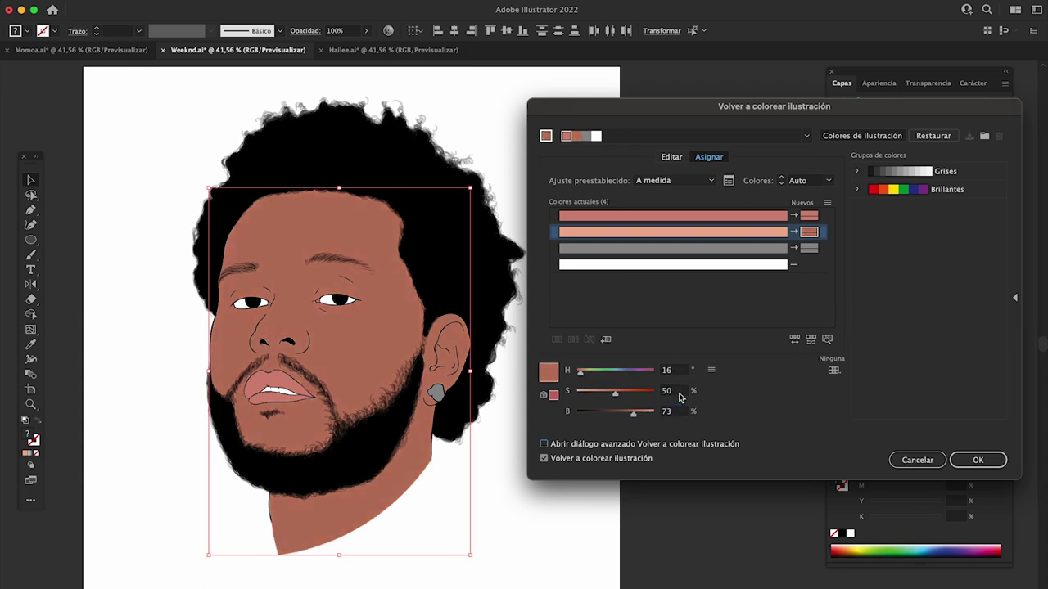
{"action": "left_click", "coordinate": [678, 391]}
{"action": "type", "text": "49"}
{"action": "key", "text": "Tab"}
{"action": "type", "text": "77"}
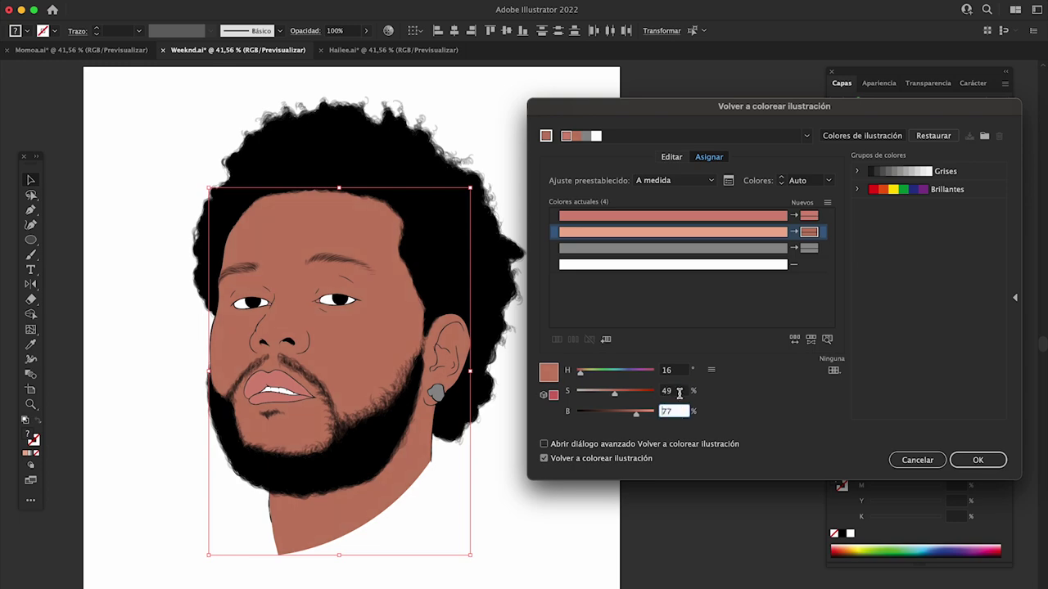
{"action": "key", "text": "super+Tab"}
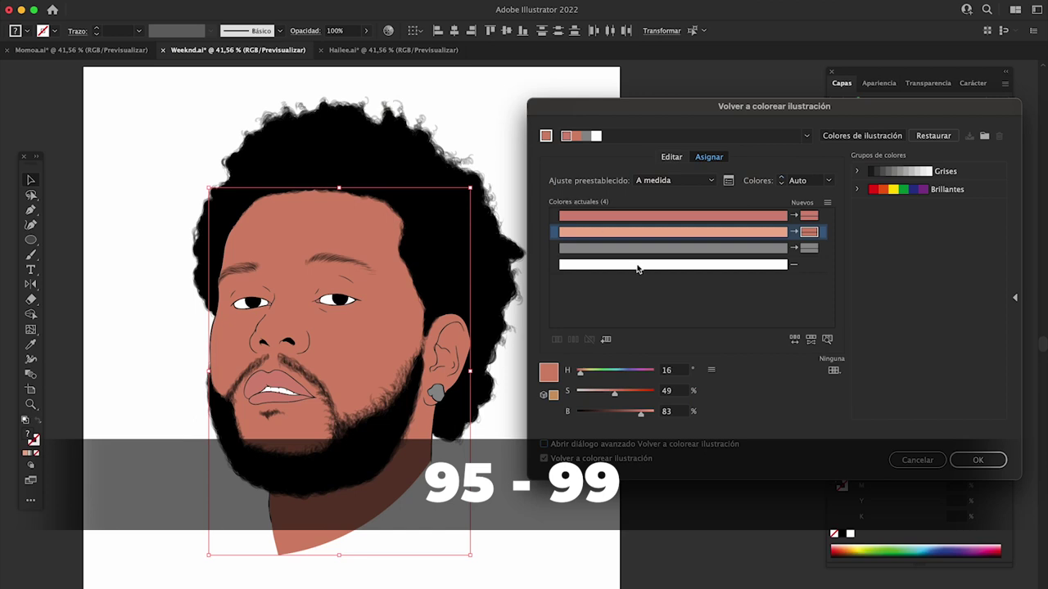
{"action": "left_click", "coordinate": [676, 391]}
{"action": "type", "text": "47"}
{"action": "key", "text": "Tab"}
Enter brightness 87, then try H 16, S 44, B 96 on the crowned portrait's skin.
{"action": "type", "text": "87"}
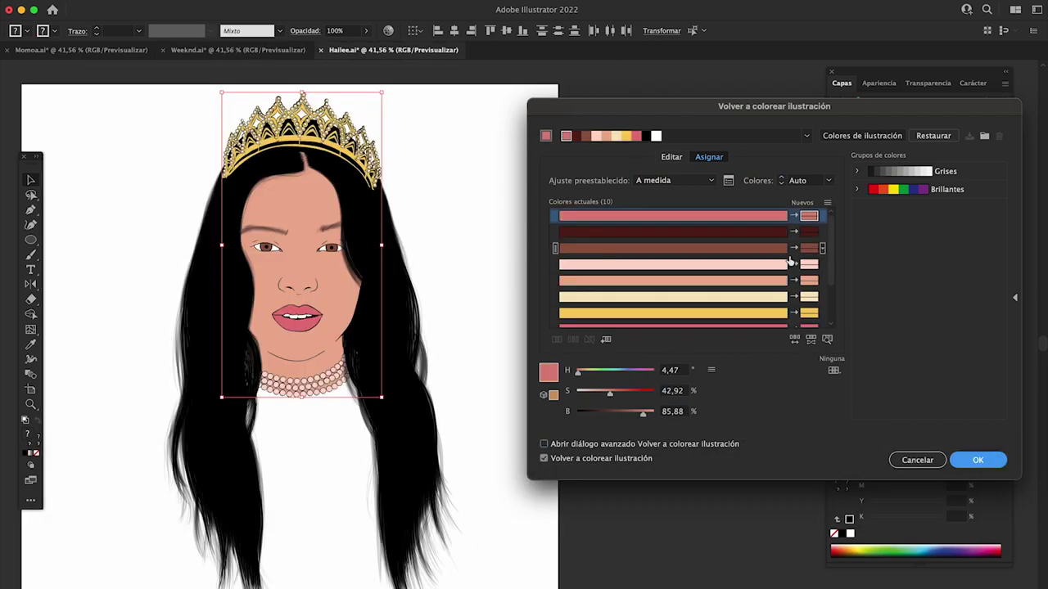
{"action": "left_click", "coordinate": [555, 281]}
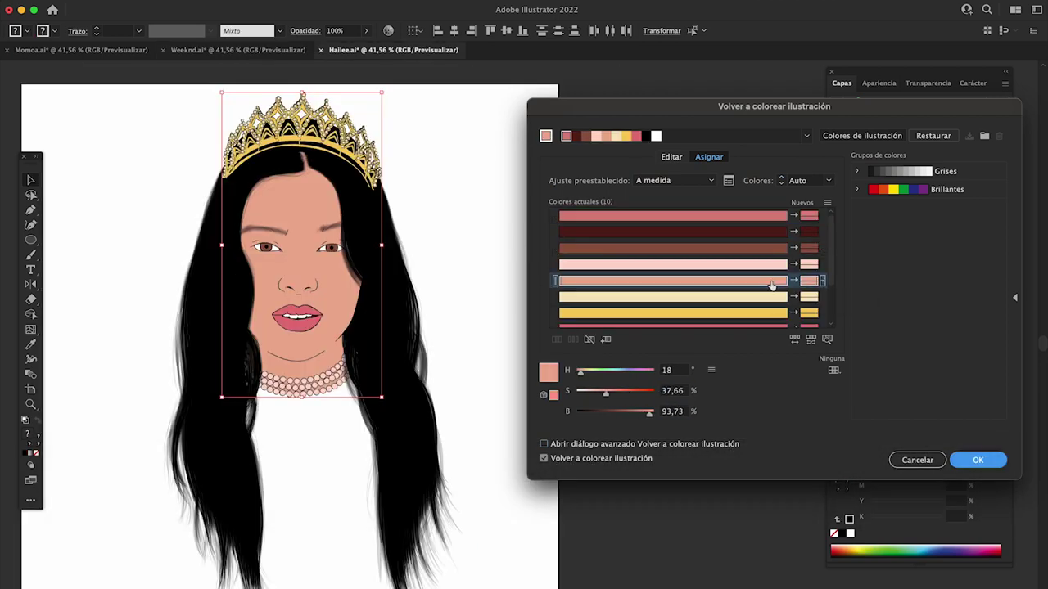
{"action": "left_click", "coordinate": [678, 369]}
{"action": "type", "text": "16"}
{"action": "key", "text": "Tab"}
{"action": "type", "text": "43"}
{"action": "key", "text": "Tab"}
{"action": "type", "text": "96"}
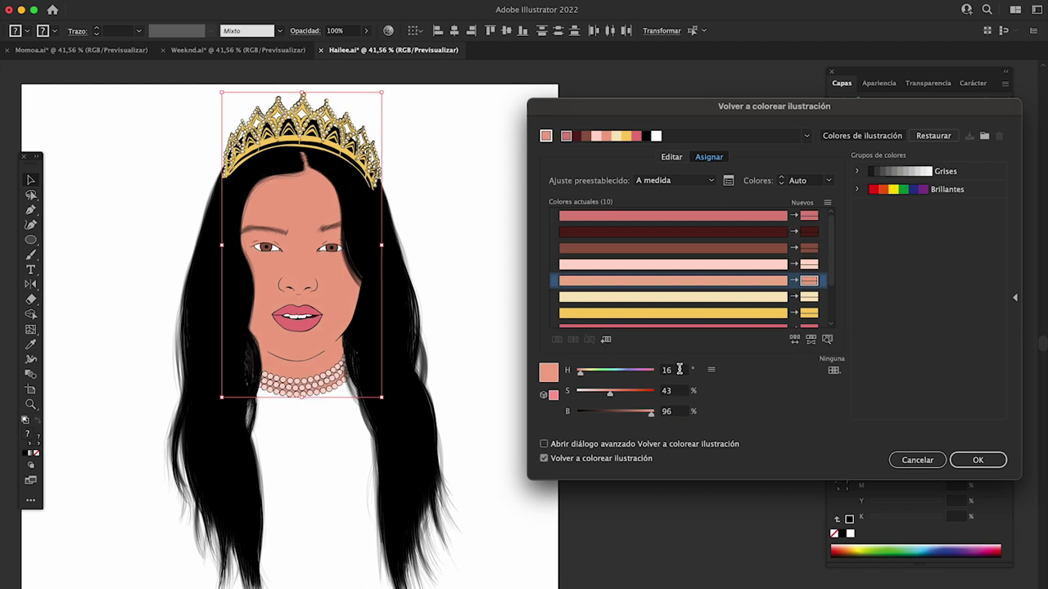
{"action": "key", "text": "Tab"}
{"action": "key", "text": "shift+Tab"}
{"action": "type", "text": "44"}
Refine the crowned portrait's skin to hue 15, saturation 43, brightness 98.
{"action": "key", "text": "Tab"}
{"action": "type", "text": "95"}
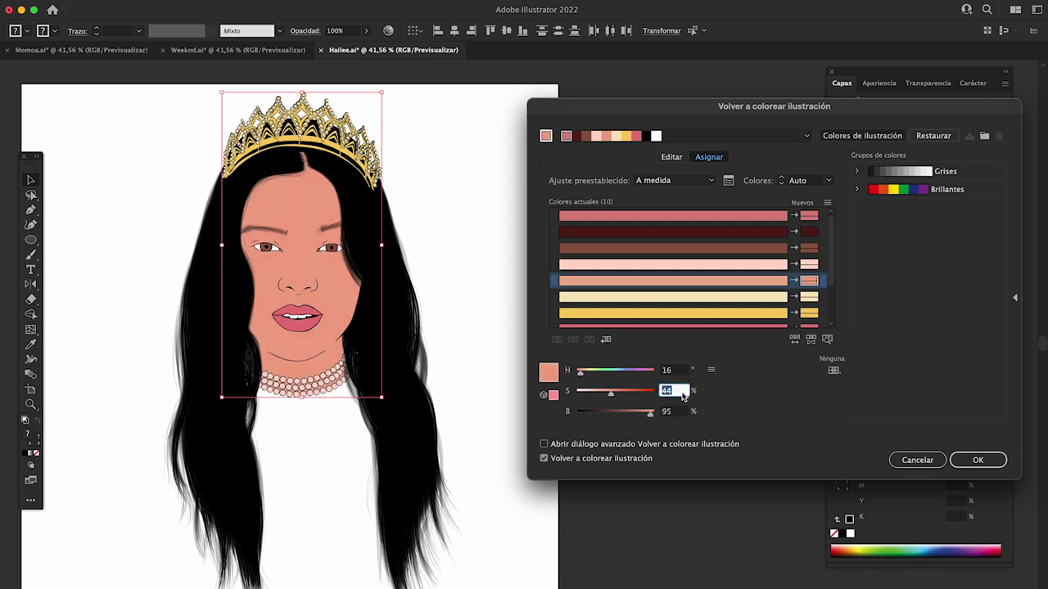
{"action": "key", "text": "shift+Tab"}
{"action": "key", "text": "Tab"}
{"action": "key", "text": "shift+Tab"}
{"action": "type", "text": "43"}
{"action": "key", "text": "Tab"}
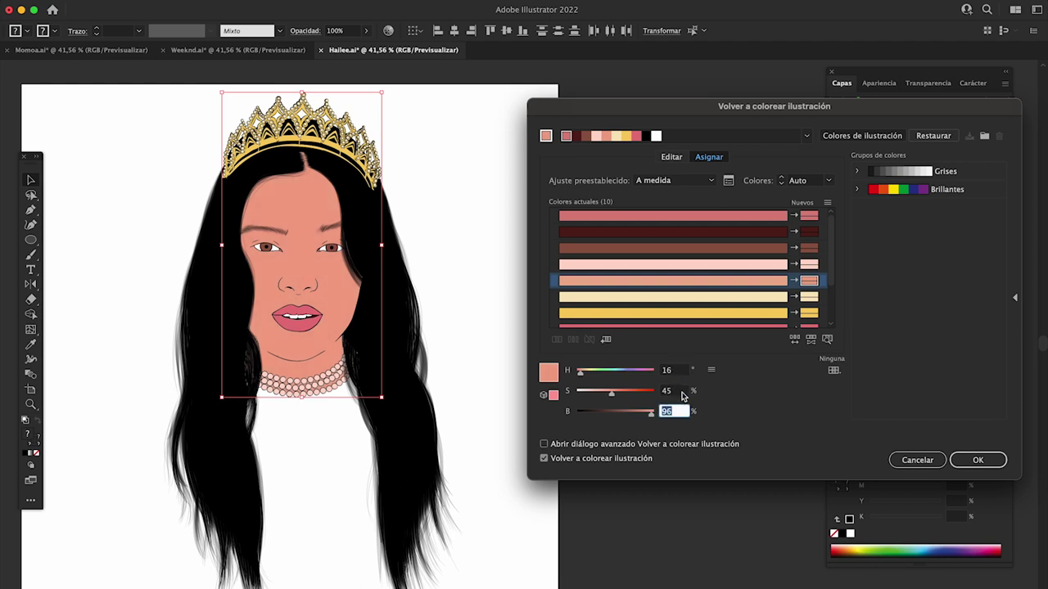
{"action": "type", "text": "98"}
{"action": "key", "text": "shift+Tab"}
{"action": "key", "text": "Tab"}
{"action": "key", "text": "shift+Tab"}
{"action": "key", "text": "shift+Tab"}
{"action": "type", "text": "15"}
{"action": "key", "text": "Tab"}
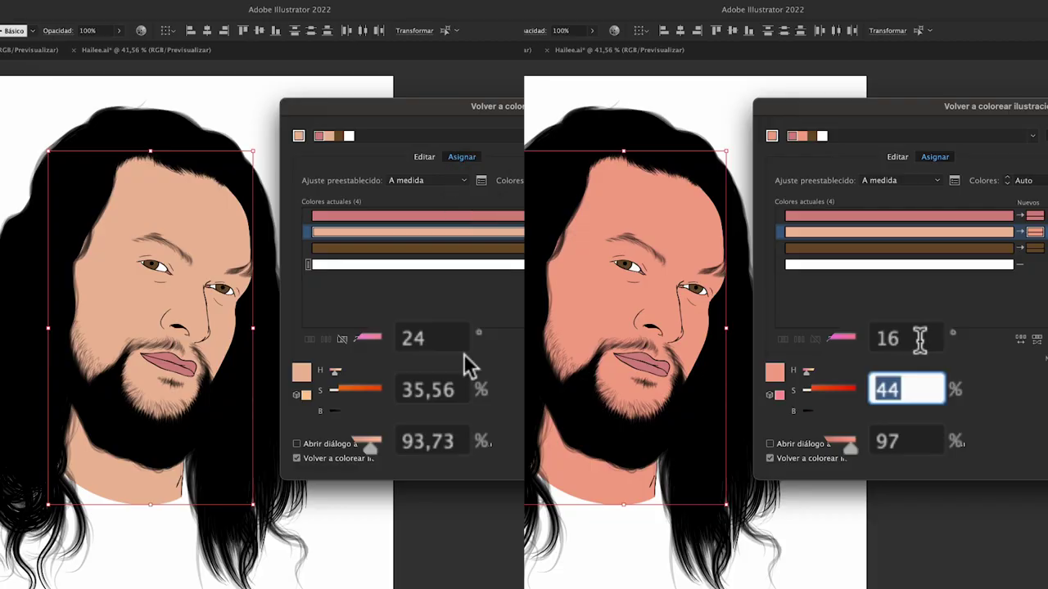
Retype the skin saturation and brightness, trying 49/81 and then 47/88.
{"action": "type", "text": "49"}
{"action": "key", "text": "Tab"}
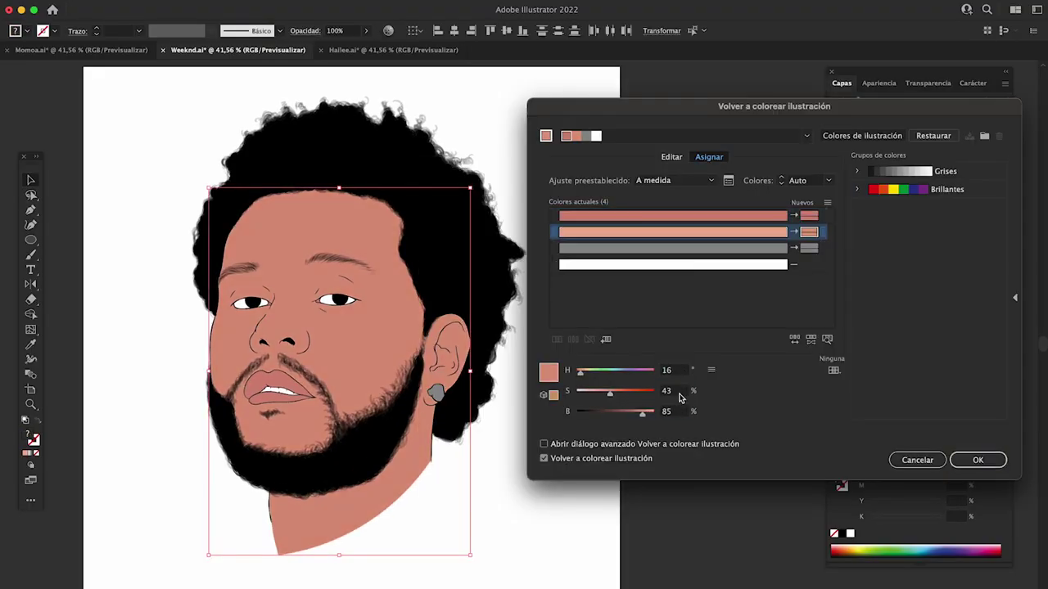
{"action": "type", "text": "81"}
{"action": "key", "text": "shift+Tab"}
{"action": "key", "text": "Tab"}
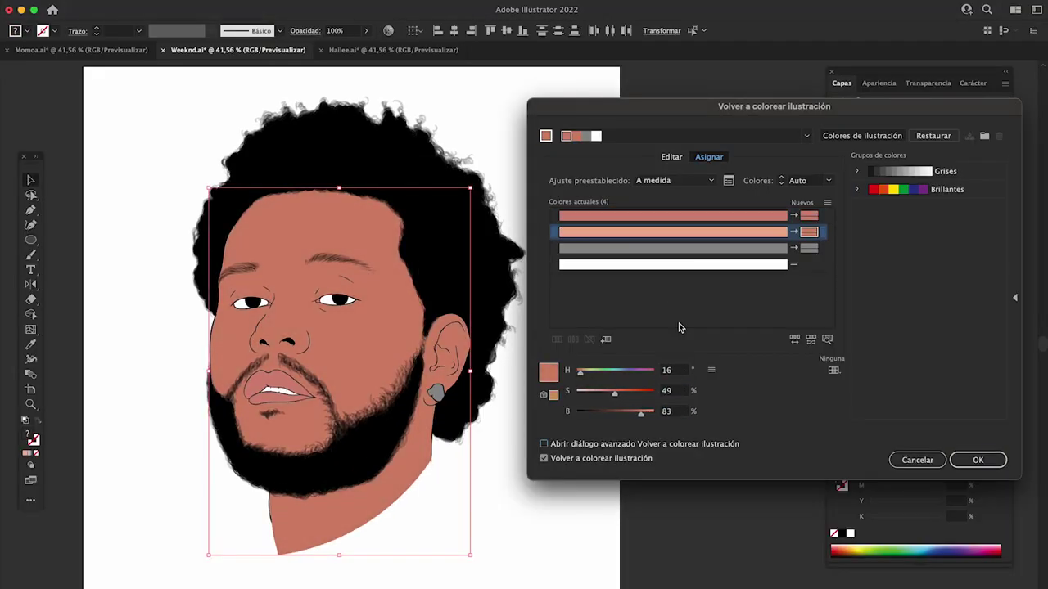
{"action": "double_click", "coordinate": [679, 394]}
{"action": "type", "text": "47"}
{"action": "key", "text": "Tab"}
{"action": "type", "text": "88"}
{"action": "key", "text": "Tab"}
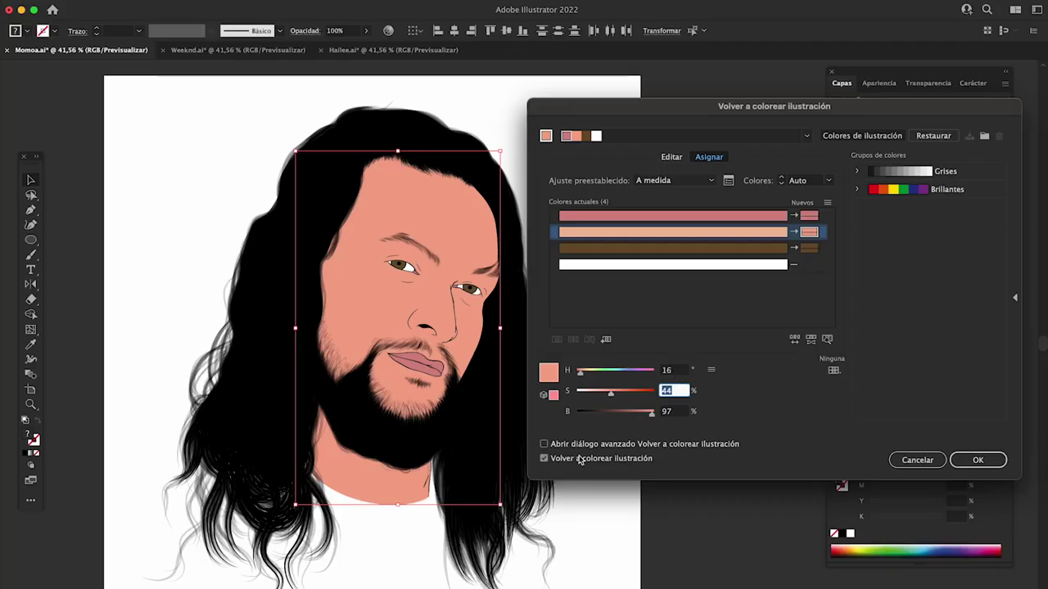
Toggle the Recolor Art preview to compare, then confirm the skin recolour with OK.
{"action": "left_click_drag", "start_coordinate": [640, 112], "coordinate": [666, 118]}
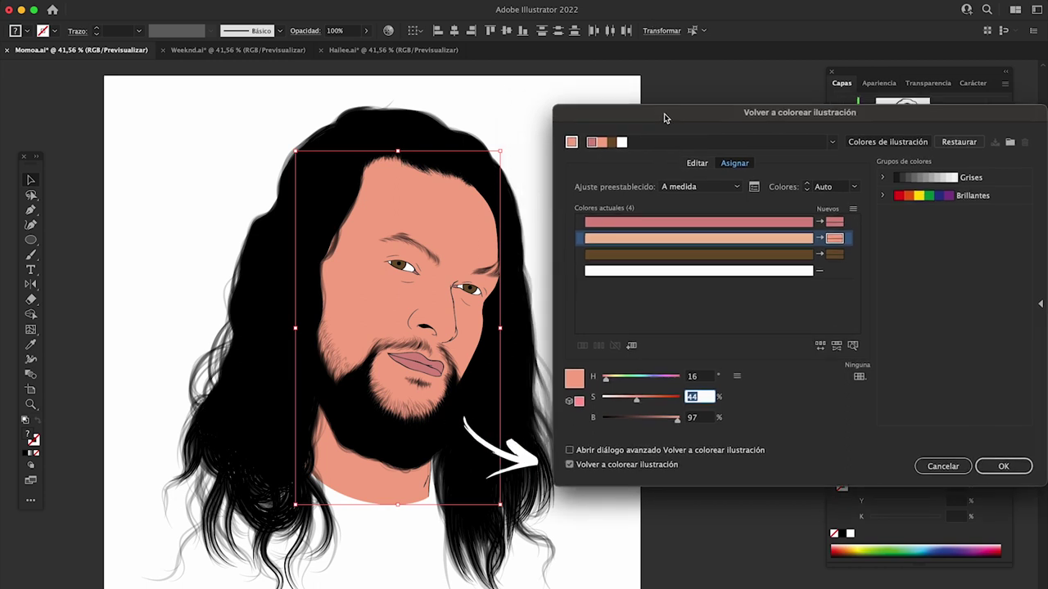
{"action": "left_click", "coordinate": [572, 464]}
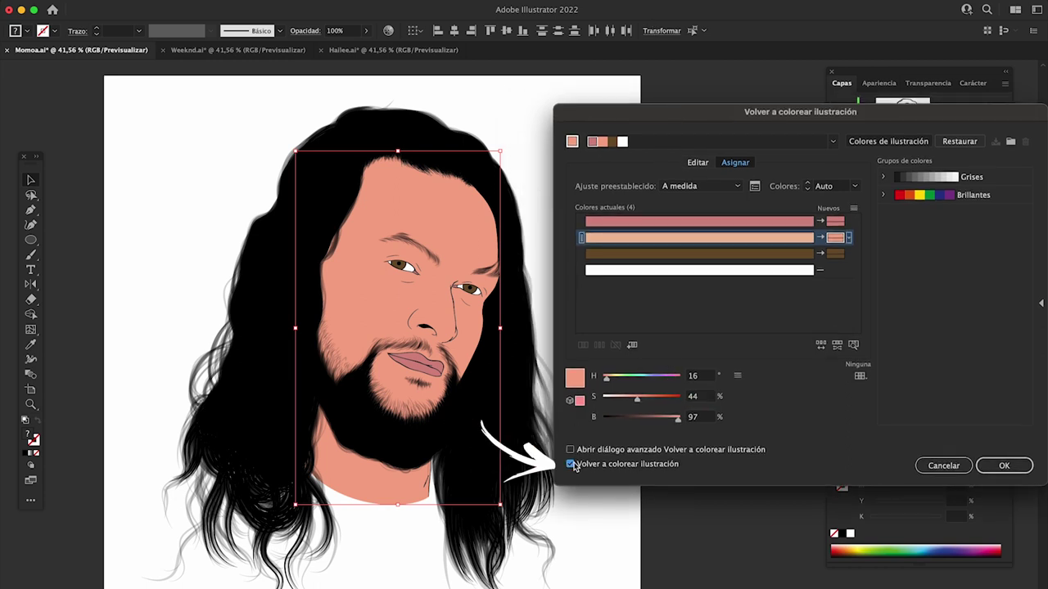
{"action": "left_click", "coordinate": [572, 464]}
{"action": "left_click", "coordinate": [572, 464]}
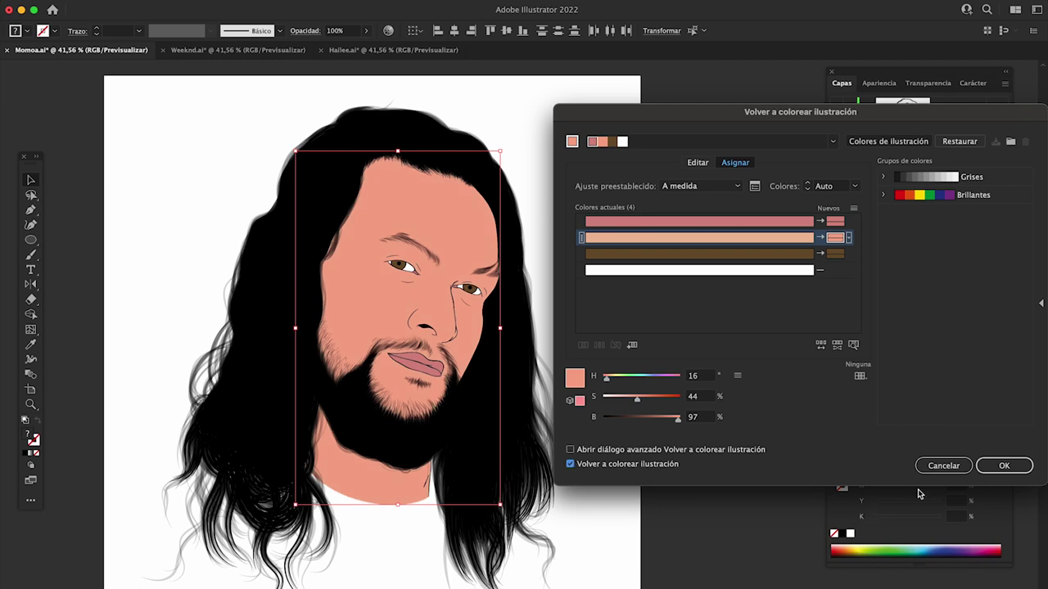
{"action": "left_click", "coordinate": [988, 466]}
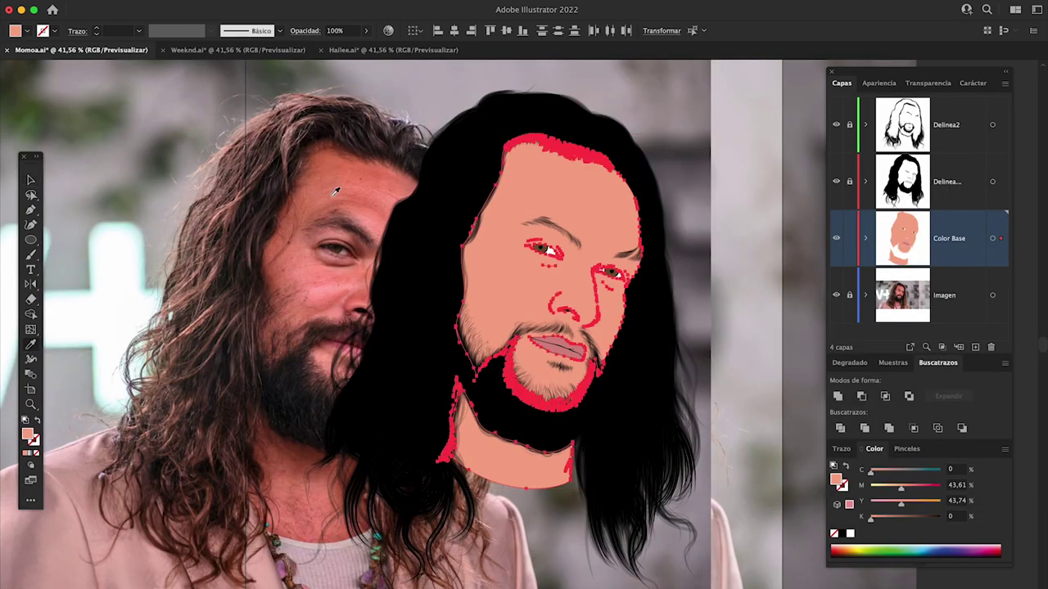
Resample the face's skin colour from the reference photo with the Eyedropper.
{"action": "left_click", "coordinate": [368, 186]}
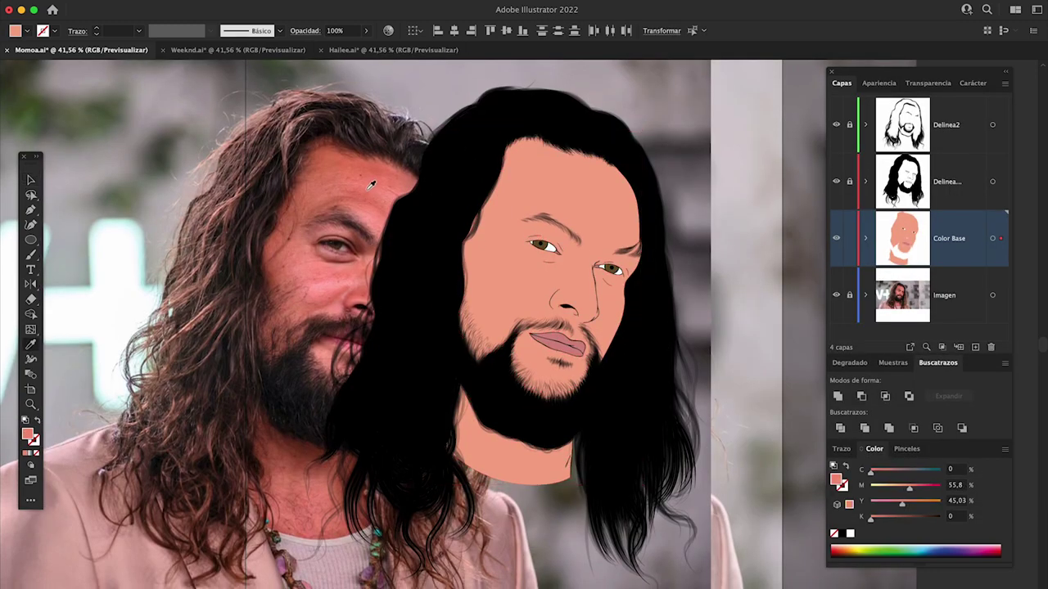
{"action": "left_click", "coordinate": [371, 185]}
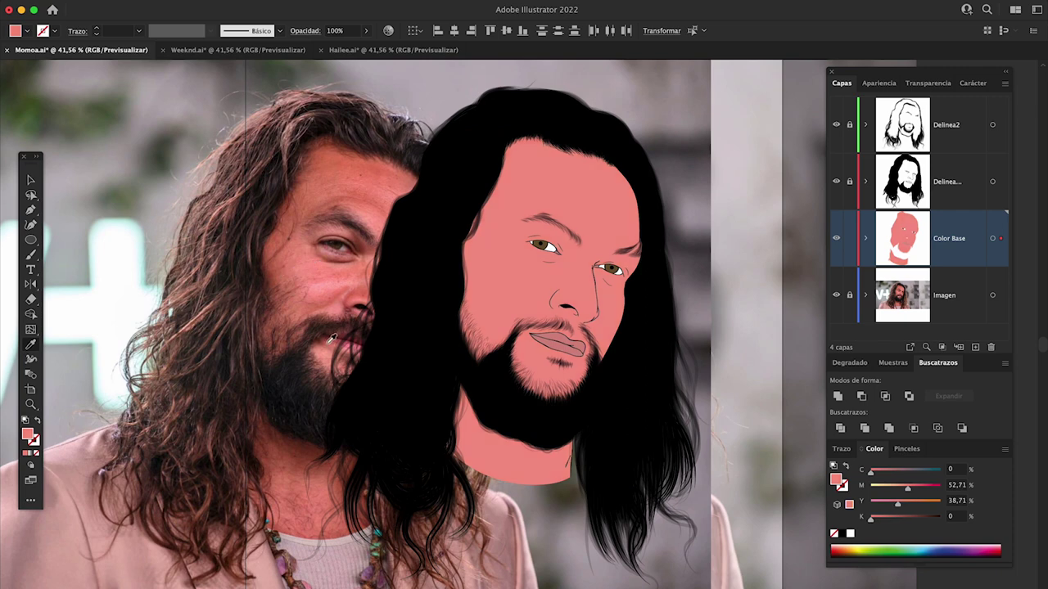
{"action": "left_click", "coordinate": [371, 198]}
{"action": "key", "text": "v"}
Set the Color Base skin to warm peach, H 14°, S 48%, B 95%, in Recolor Artwork.
{"action": "left_click", "coordinate": [524, 401]}
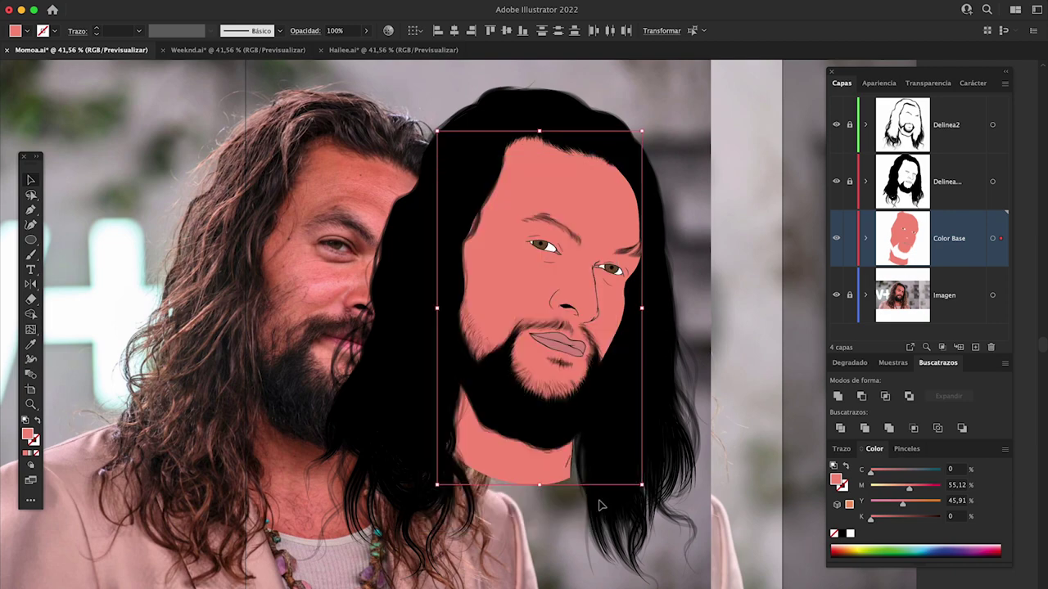
{"action": "left_click", "coordinate": [695, 375]}
{"action": "type", "text": "14"}
{"action": "key", "text": "Tab"}
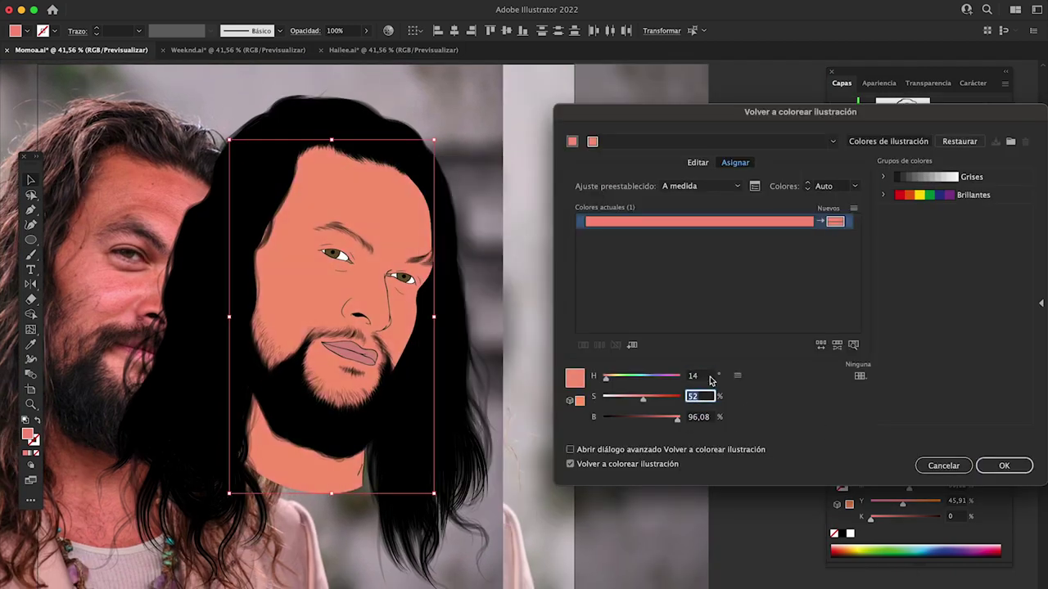
{"action": "type", "text": "48"}
{"action": "key", "text": "Tab"}
{"action": "type", "text": "95"}
{"action": "key", "text": "Return"}
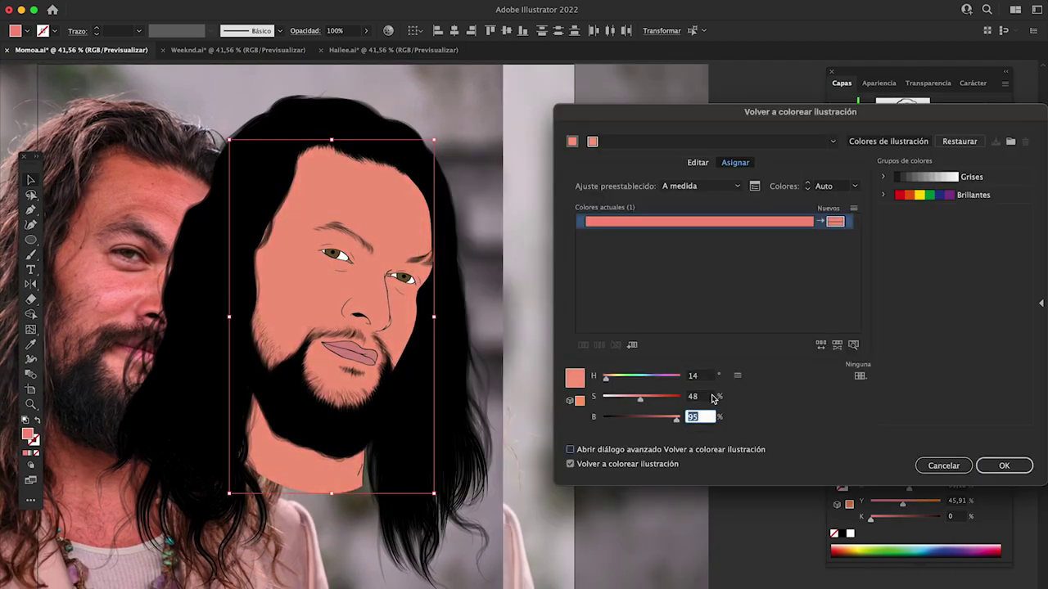
{"action": "key", "text": "Return"}
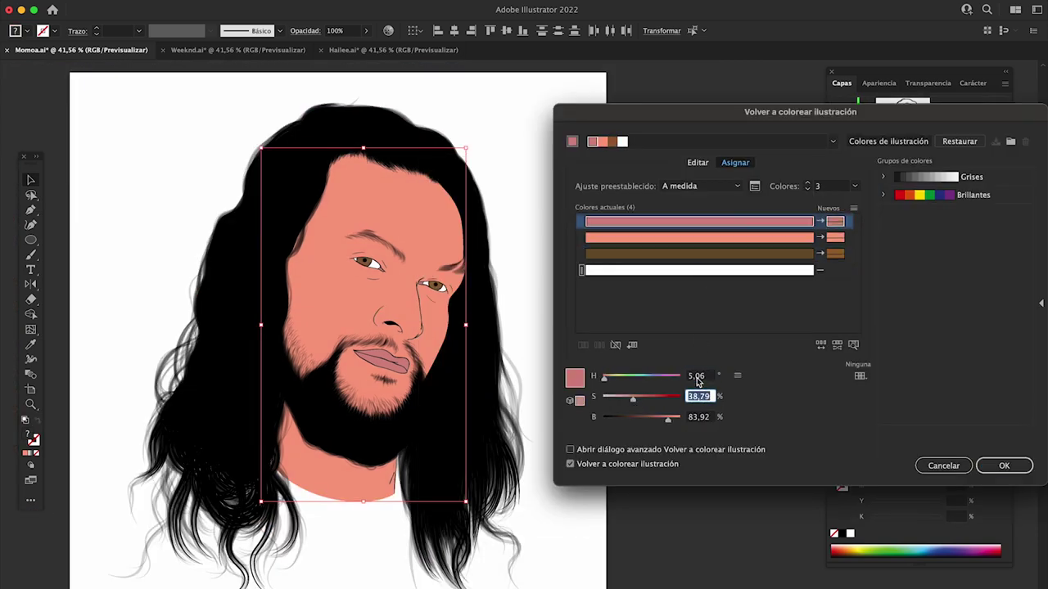
Make the lips a redder pink, H 7°, S 52%, B 91%, and apply the recolour.
{"action": "type", "text": "52"}
{"action": "key", "text": "Tab"}
{"action": "key", "text": "Tab"}
{"action": "type", "text": "7"}
{"action": "key", "text": "Tab"}
{"action": "key", "text": "Tab"}
{"action": "type", "text": "91"}
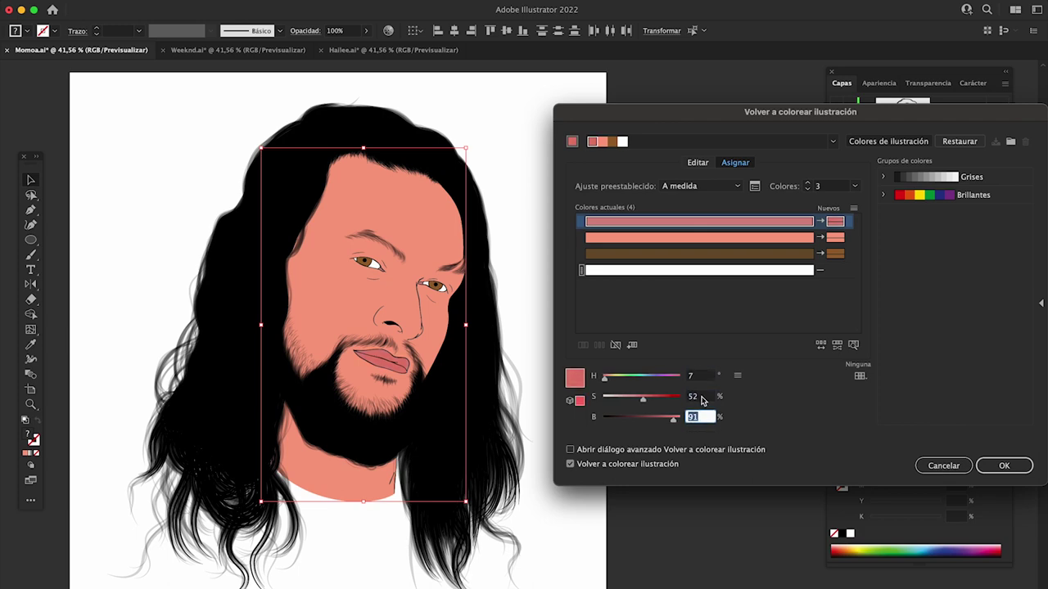
{"action": "scroll", "coordinate": [701, 397], "scroll_direction": "down", "scroll_amount": 2}
{"action": "key", "text": "Return"}
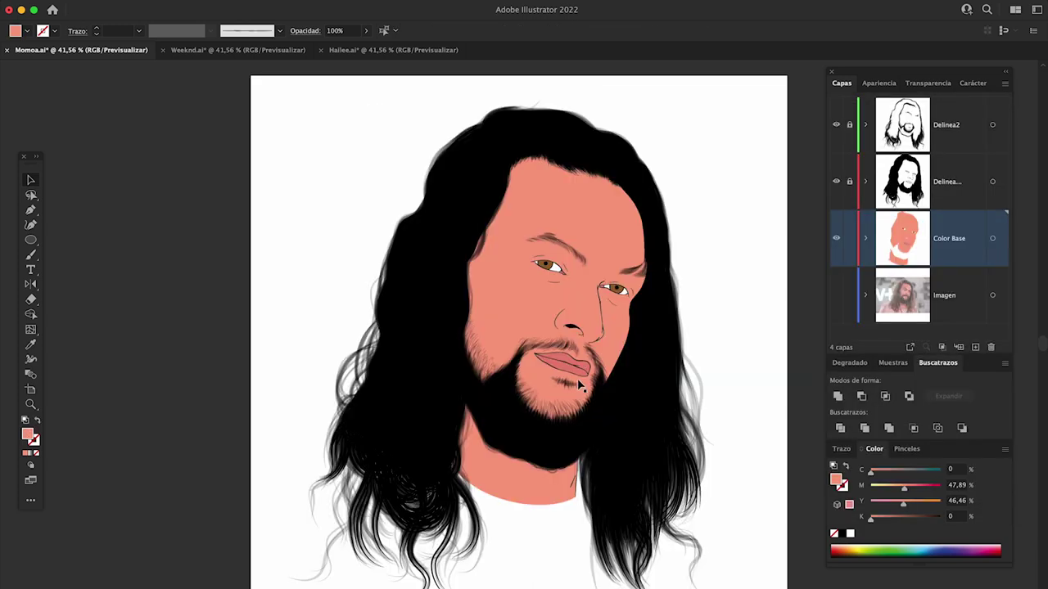
Zoom in on the lips and begin adjusting their saturation and brightness in Recolor Artwork.
{"action": "scroll", "coordinate": [602, 375], "scroll_direction": "up", "scroll_amount": 3}
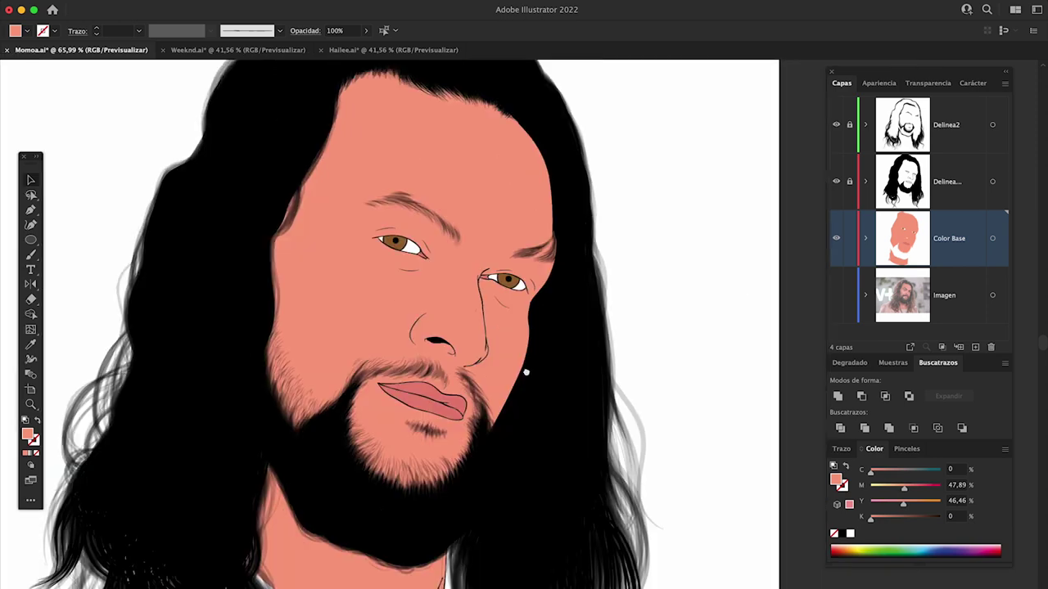
{"action": "scroll", "coordinate": [519, 369], "scroll_direction": "right", "scroll_amount": 5}
{"action": "left_click", "coordinate": [379, 391]}
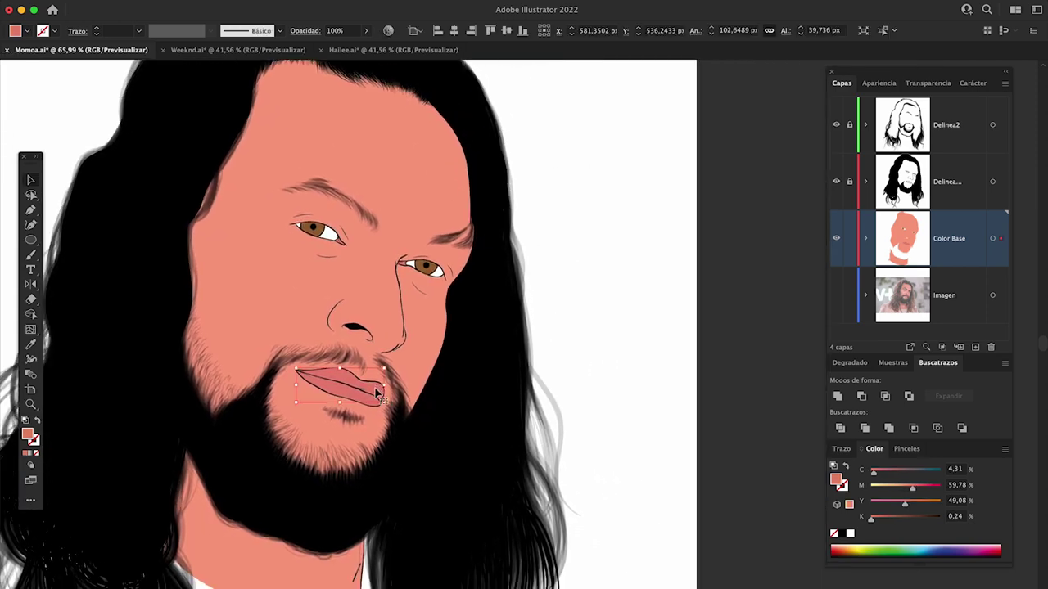
{"action": "left_click", "coordinate": [561, 515]}
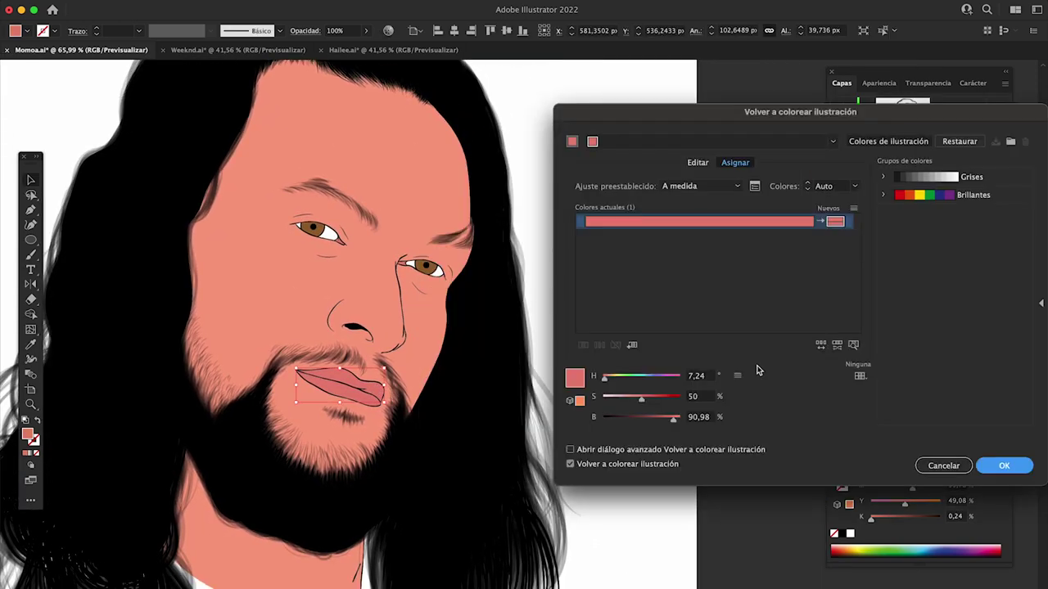
{"action": "left_click", "coordinate": [709, 375]}
{"action": "key", "text": "Tab"}
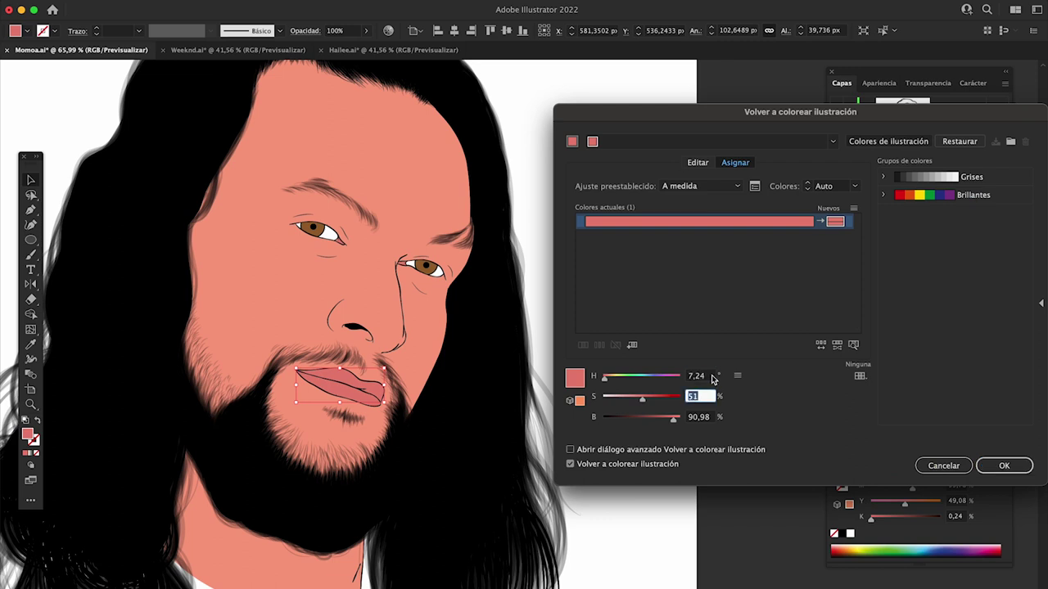
{"action": "key", "text": "Up"}
{"action": "key", "text": "Up"}
{"action": "key", "text": "Up"}
{"action": "key", "text": "Tab"}
{"action": "key", "text": "Down"}
{"action": "key", "text": "Down"}
Settle the lips on a deeper rose, H 7°, S 52%, B 80%, and apply it.
{"action": "key", "text": "Down"}
{"action": "key", "text": "Down"}
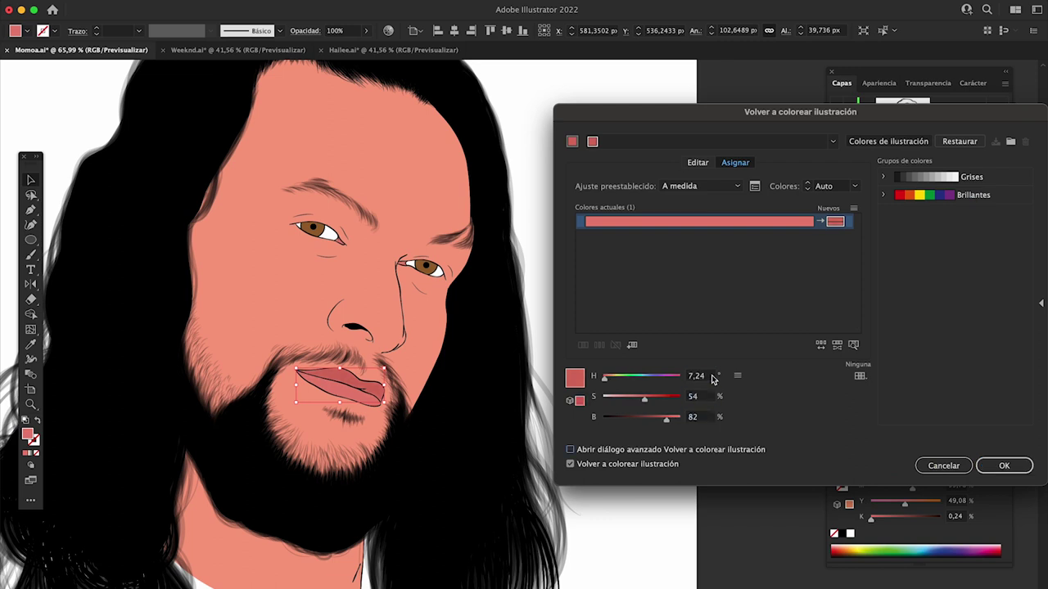
{"action": "left_click", "coordinate": [715, 398]}
{"action": "key", "text": "Down"}
{"action": "key", "text": "Down"}
{"action": "key", "text": "Tab"}
{"action": "key", "text": "Down"}
{"action": "key", "text": "Down"}
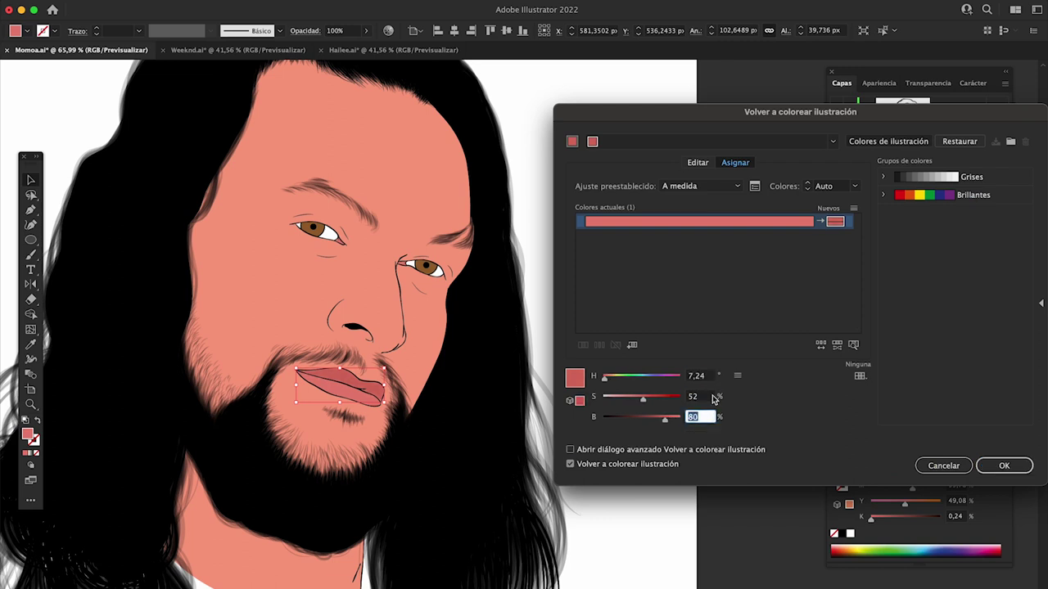
{"action": "key", "text": "Tab"}
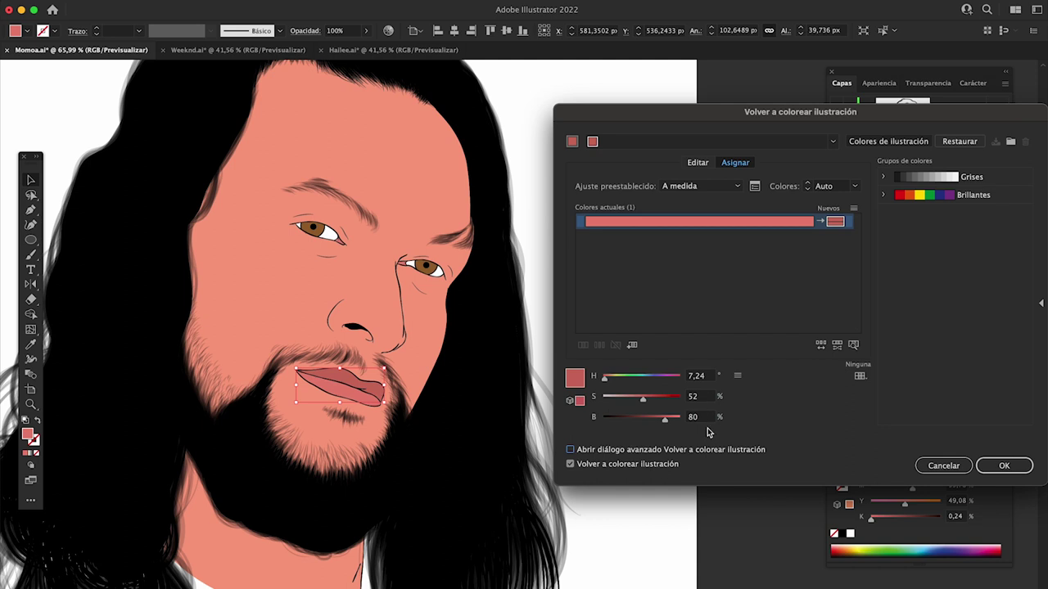
{"action": "left_click", "coordinate": [707, 418]}
{"action": "key", "text": "Down"}
{"action": "key", "text": "Down"}
{"action": "key", "text": "Return"}
Deselect the lips and fit the whole portrait artboard in the window.
{"action": "left_click", "coordinate": [680, 419]}
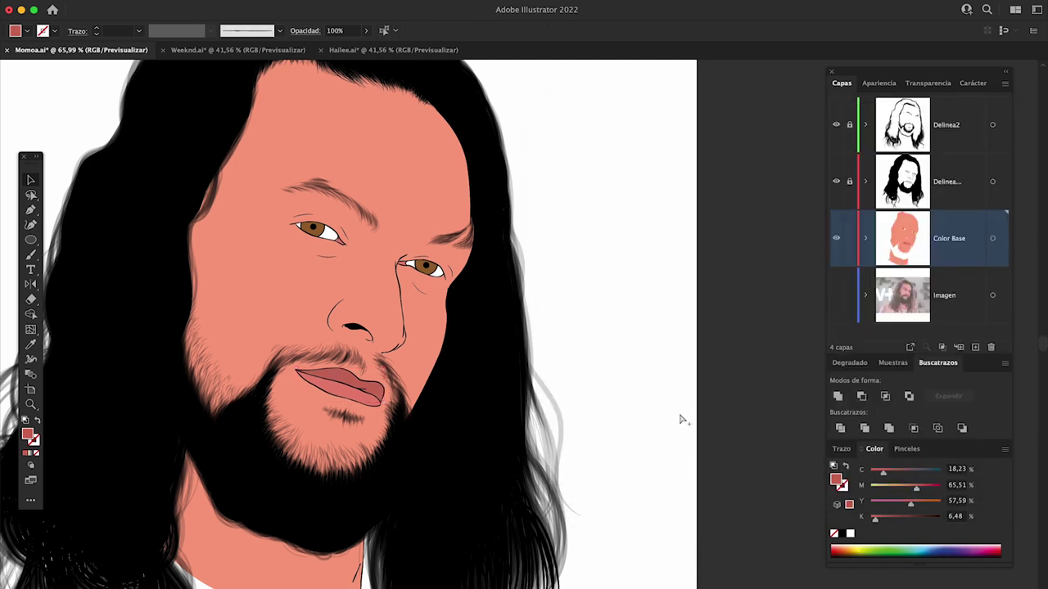
{"action": "key", "text": "ctrl+0"}
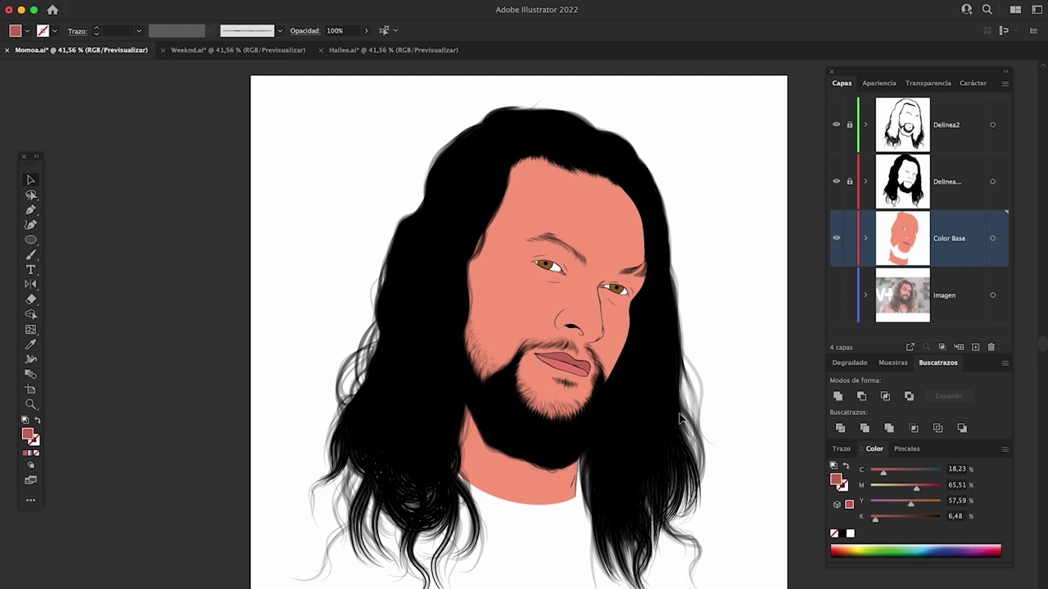